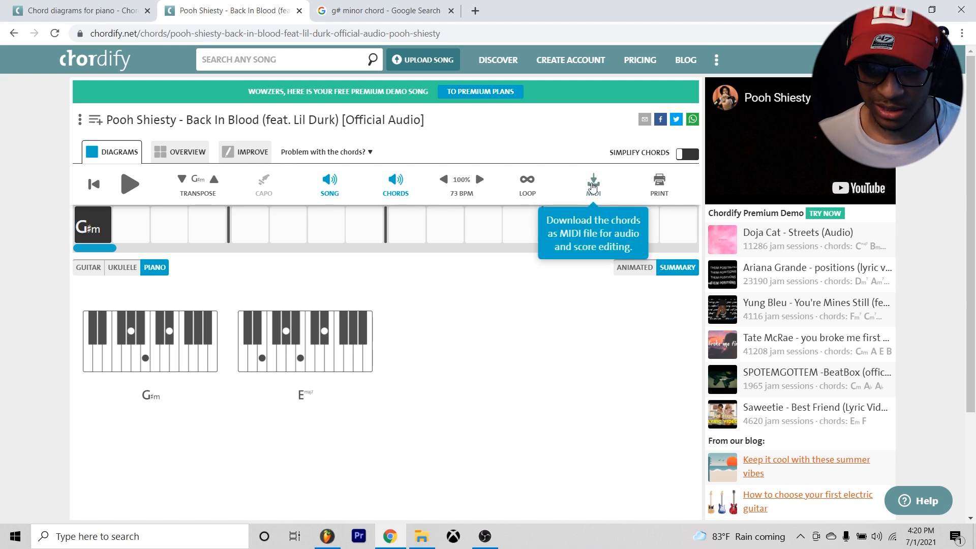
# - Download the Back In Blood chords as a MIDI file quantized at 73 BPM, saving it to the Desktop
pyautogui.click(593, 182)
pyautogui.click(572, 215)
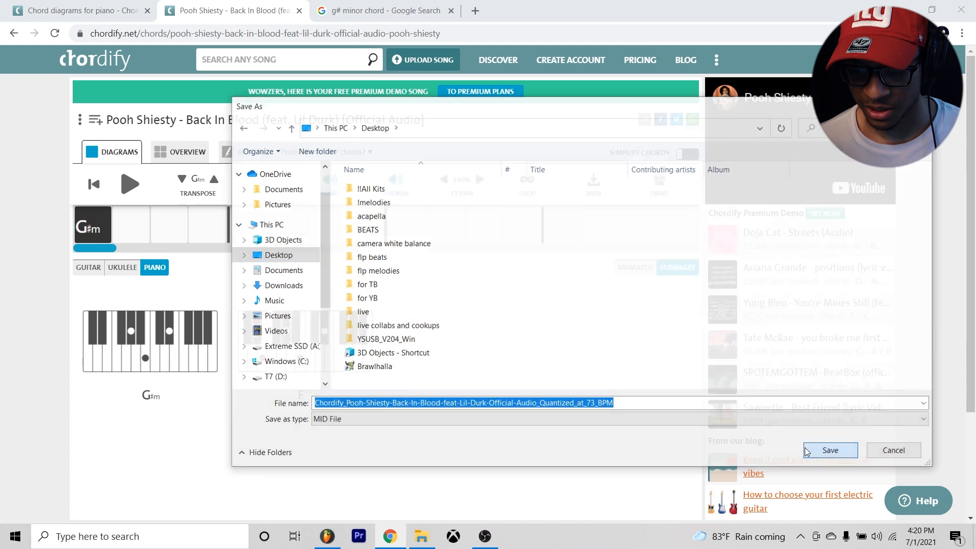
pyautogui.click(829, 453)
# - Switch to FL Studio, import all tracks and channels of the MIDI file into the Omnisphere piano roll, and deselect the notes
pyautogui.click(328, 536)
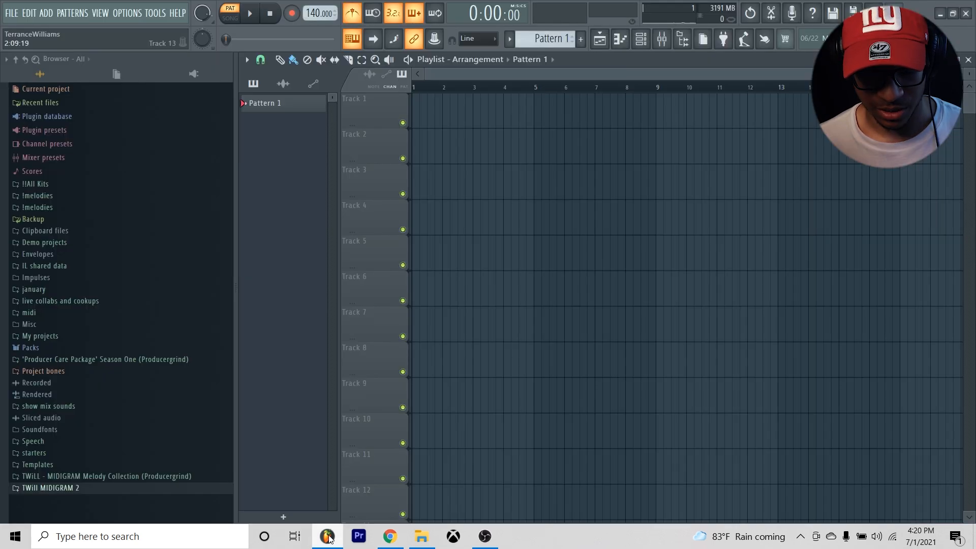
pyautogui.click(641, 38)
pyautogui.rightClick(457, 306)
pyautogui.click(507, 310)
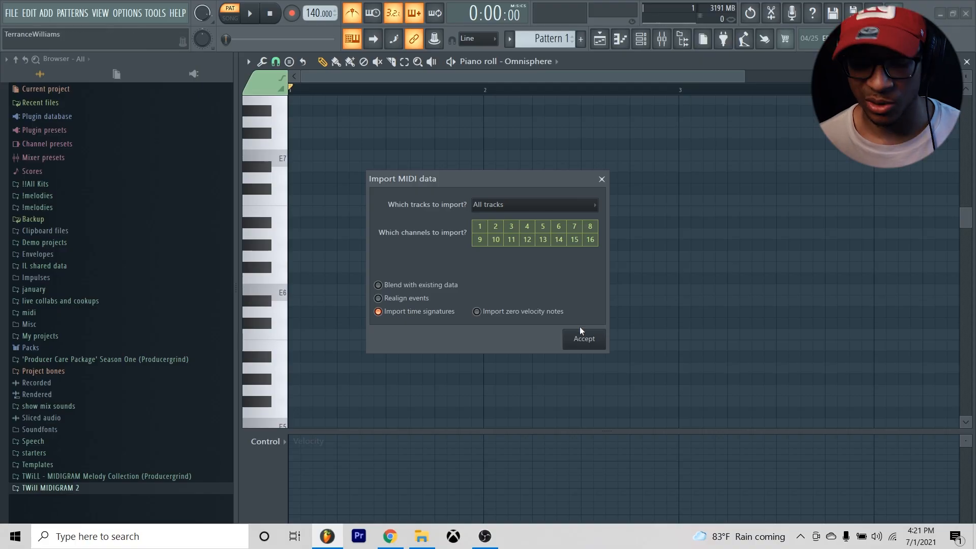
pyautogui.click(584, 339)
pyautogui.scroll(-5, 537, 96)
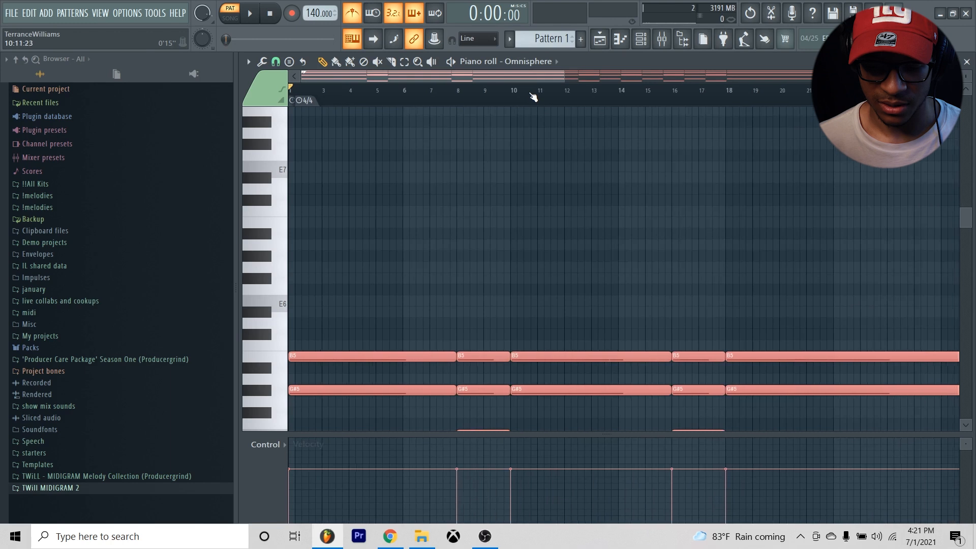
pyautogui.scroll(-5, 551, 148)
pyautogui.hotkey('ctrl', 'd')
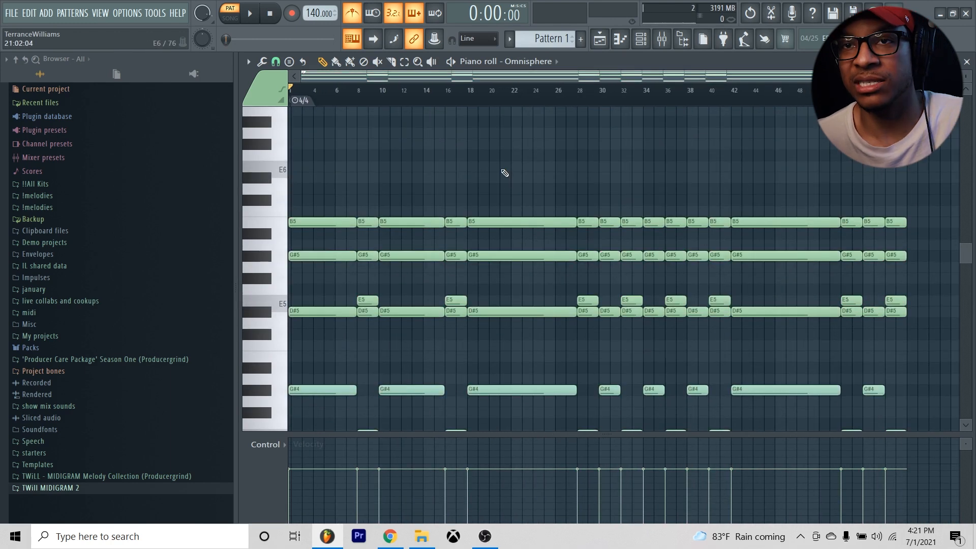
pyautogui.scroll(-5, 505, 173)
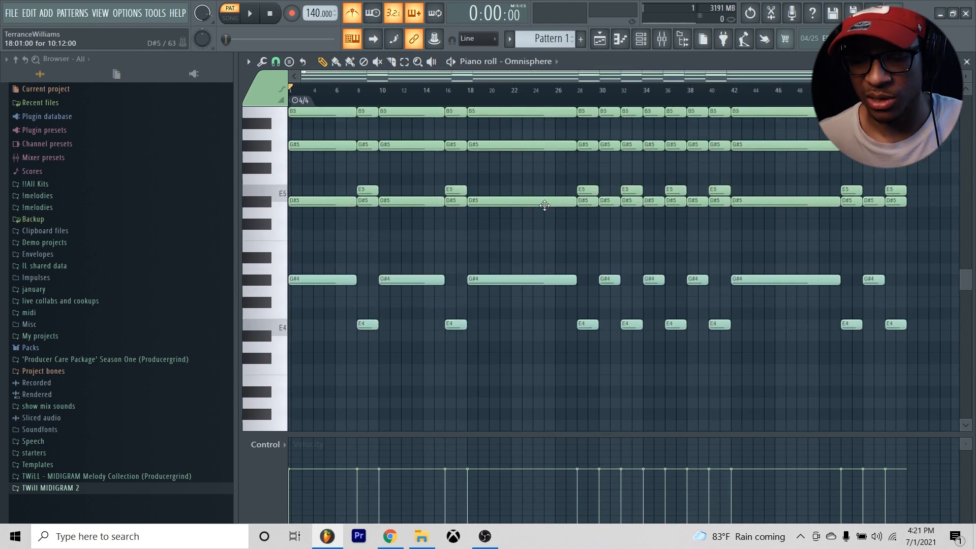
# - Try deleting a D#5 note from the imported chords and undo the deletion
pyautogui.rightClick(418, 247)
pyautogui.hotkey('ctrl', 'z')
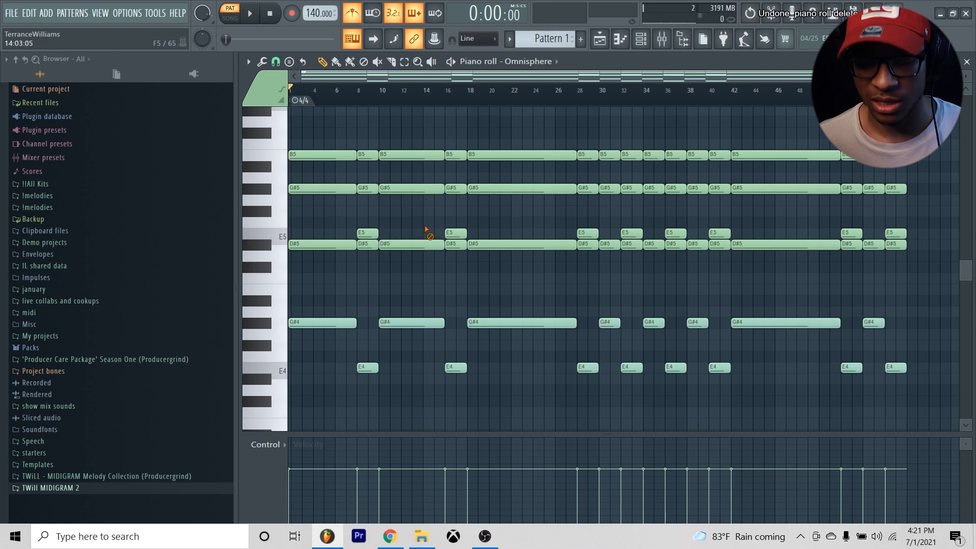
pyautogui.moveTo(420, 154); pyautogui.dragTo(425, 163)
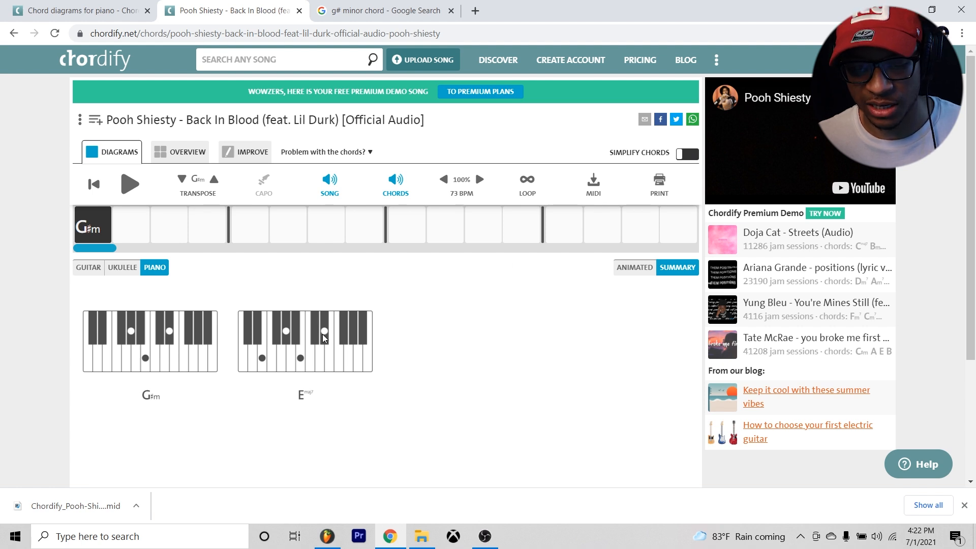
# - Turn on simplified chords for the Back In Blood piano diagrams on Chordify
pyautogui.click(694, 158)
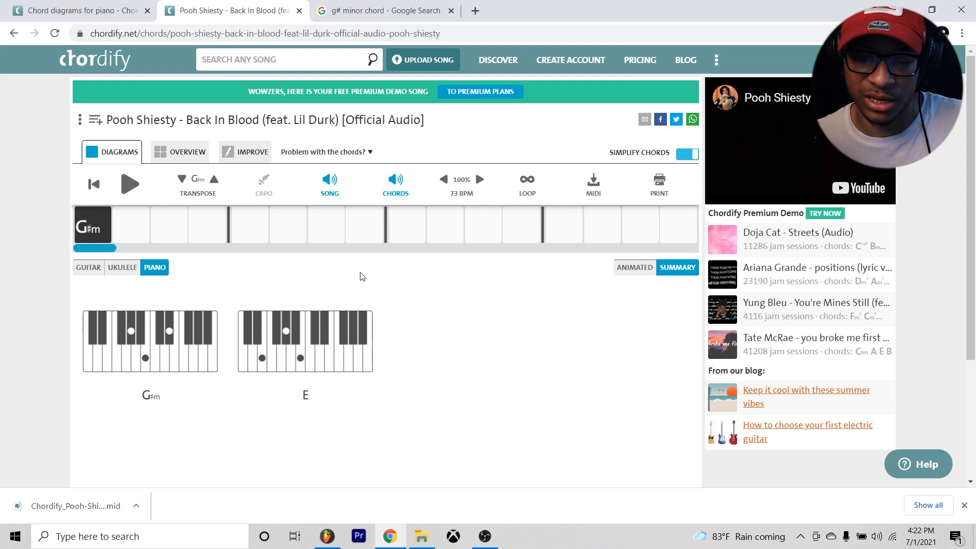
pyautogui.click(903, 9)
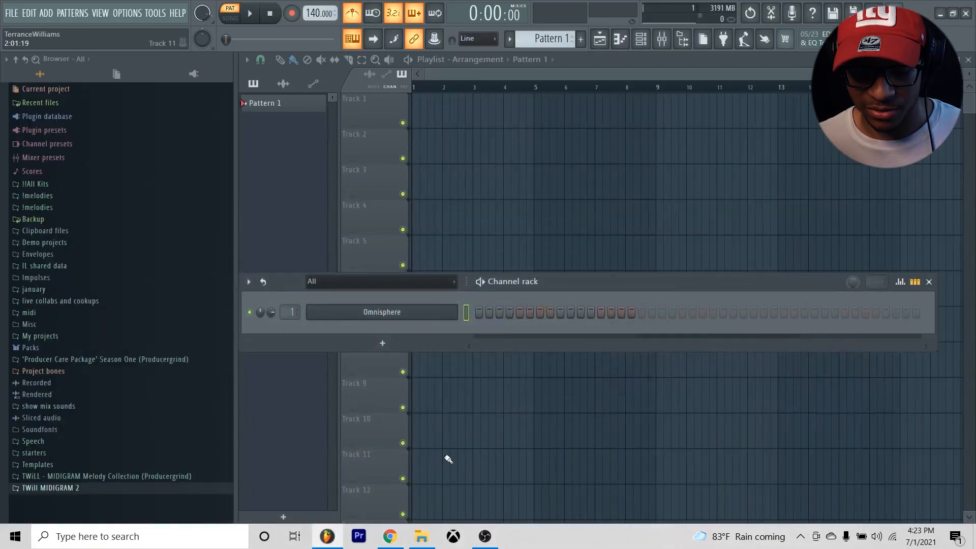
pyautogui.moveTo(575, 286); pyautogui.dragTo(576, 282)
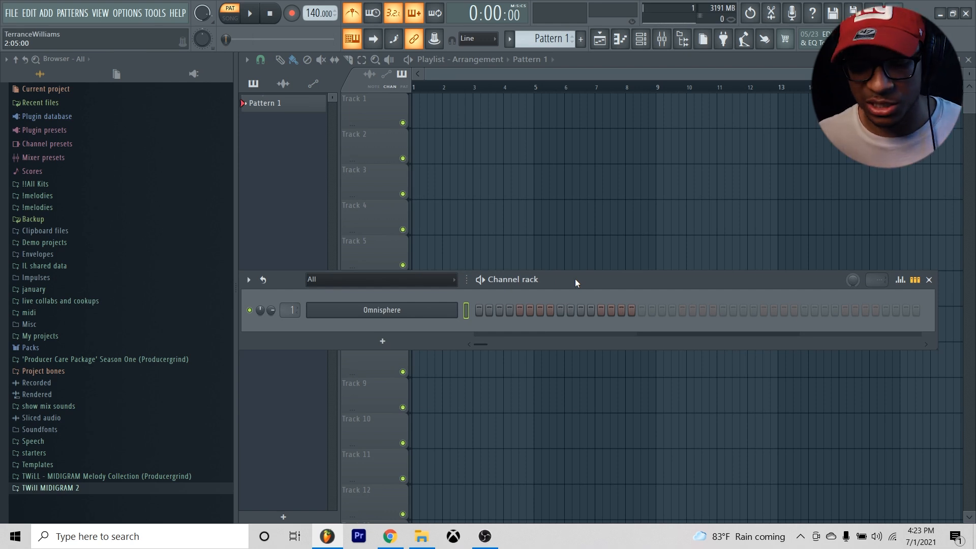
pyautogui.click(390, 537)
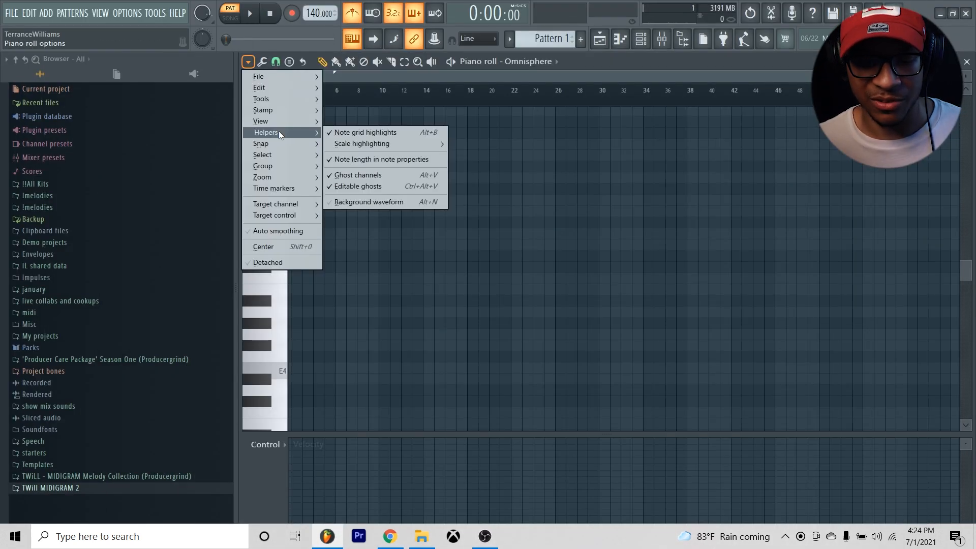
# - Set the piano roll's scale highlighting to root note G# with the Minor Natural (Aeolian) scale
pyautogui.moveTo(362, 144)
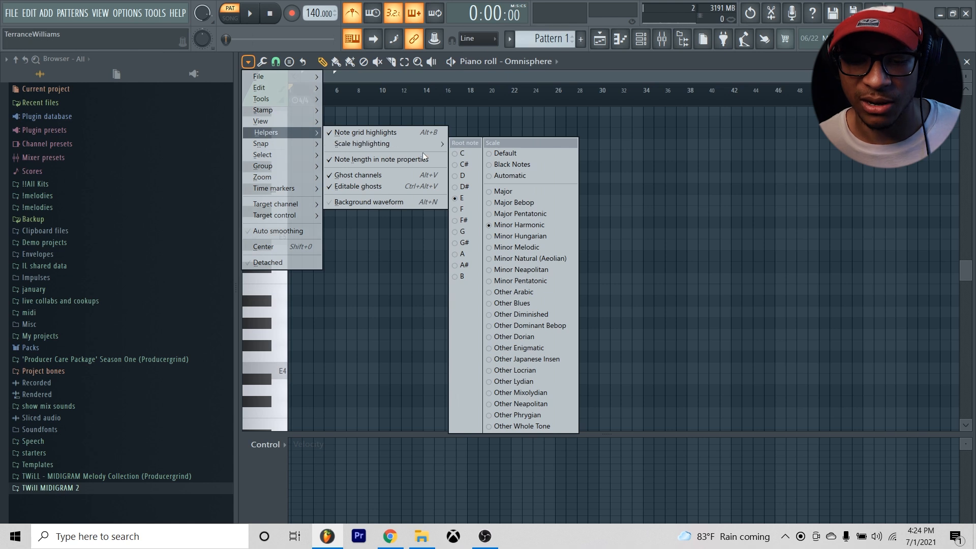
pyautogui.rightClick(456, 165)
pyautogui.rightClick(462, 177)
pyautogui.rightClick(465, 188)
pyautogui.rightClick(465, 243)
pyautogui.rightClick(521, 259)
pyautogui.rightClick(524, 281)
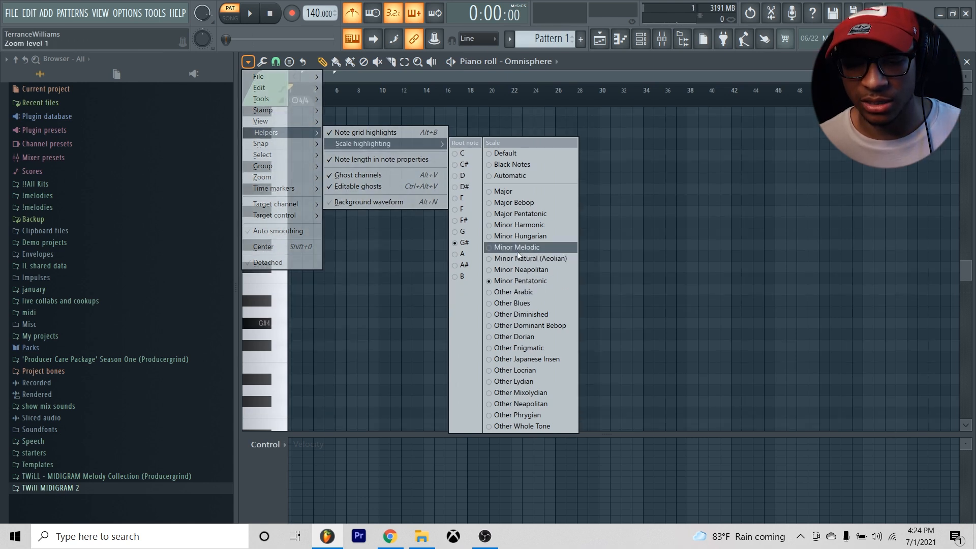
pyautogui.rightClick(536, 258)
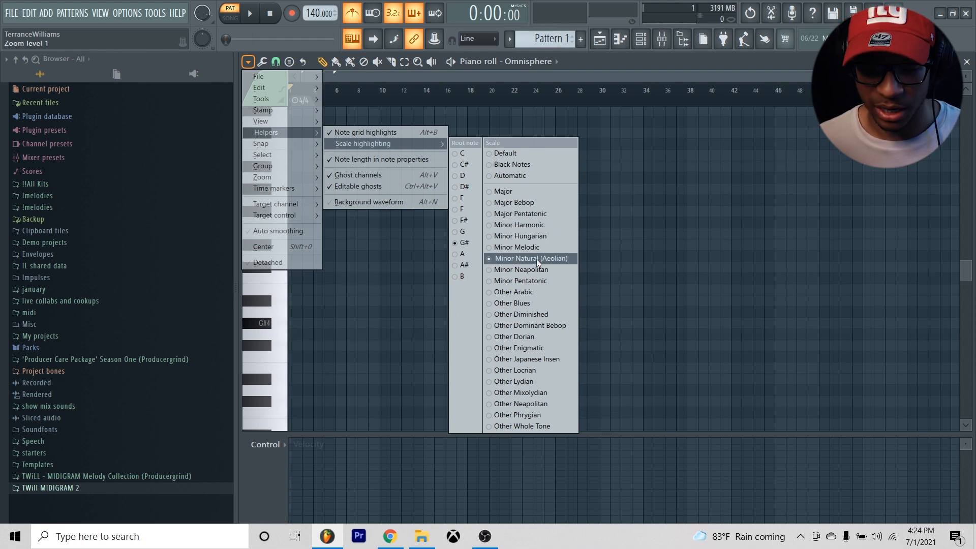
pyautogui.click(536, 258)
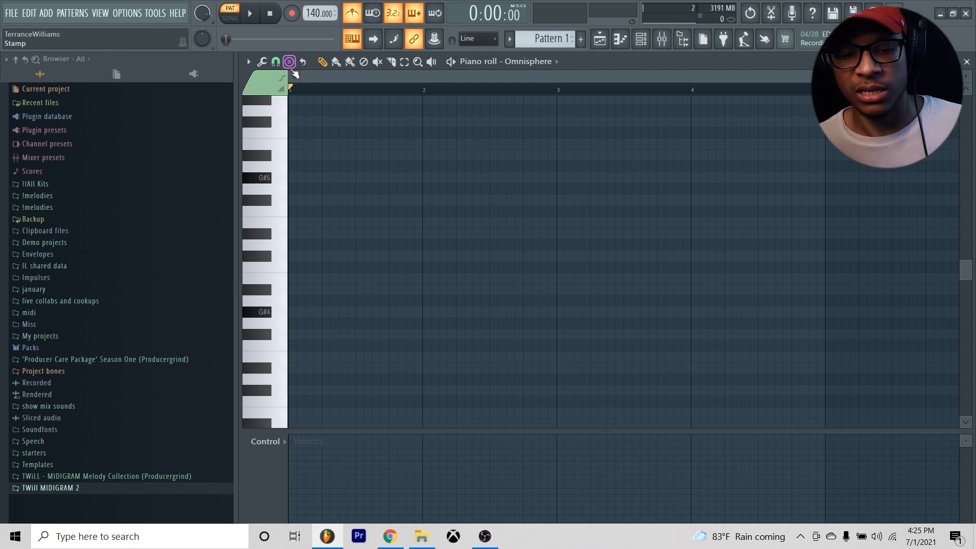
# - Stamp a Minor chord on G#5 at the start of bar 1, and delete its notes from the piano roll
pyautogui.click(293, 64)
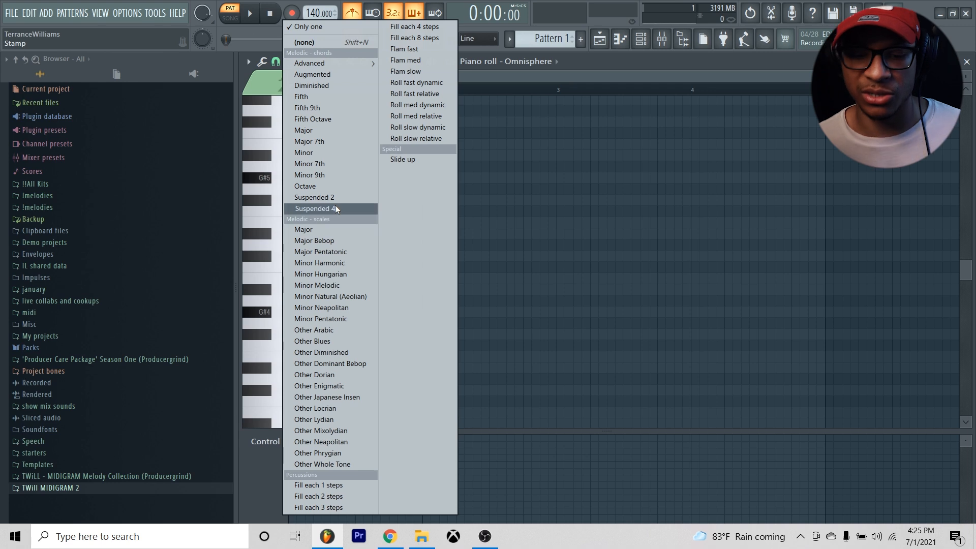
pyautogui.moveTo(339, 61)
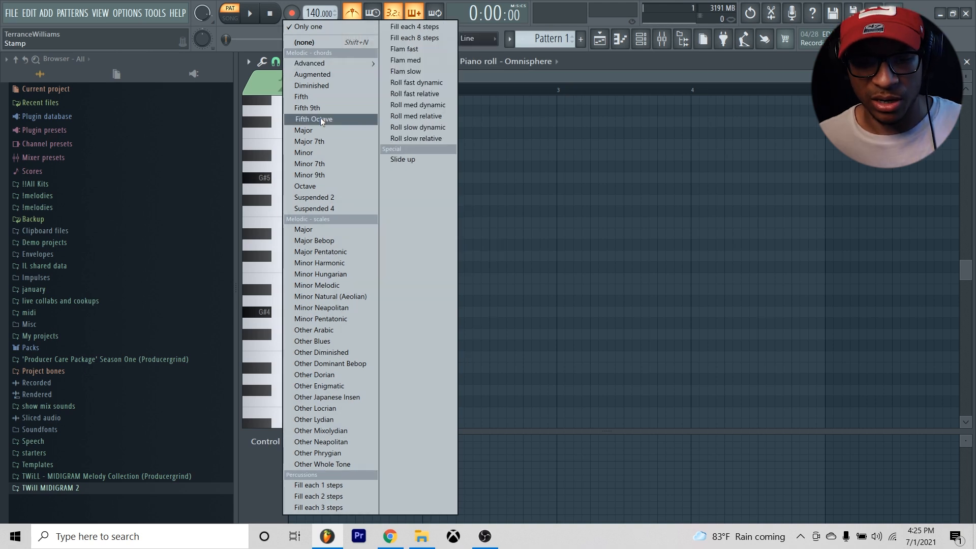
pyautogui.click(681, 162)
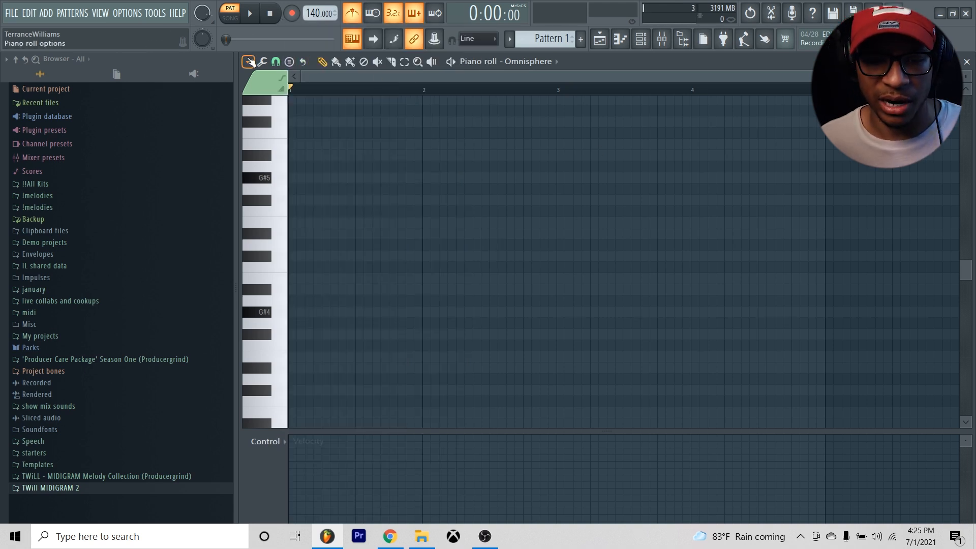
pyautogui.click(289, 62)
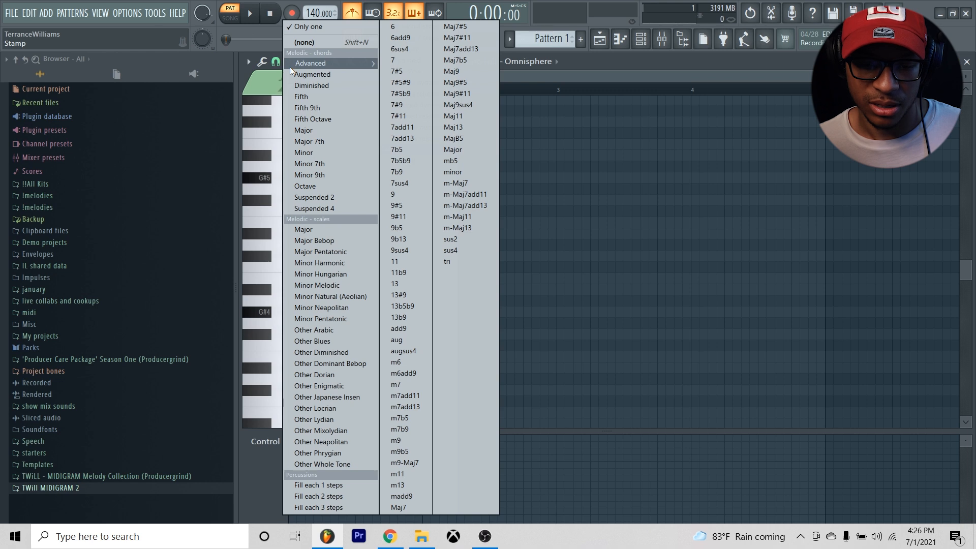
pyautogui.click(309, 153)
pyautogui.scroll(2, 265, 213)
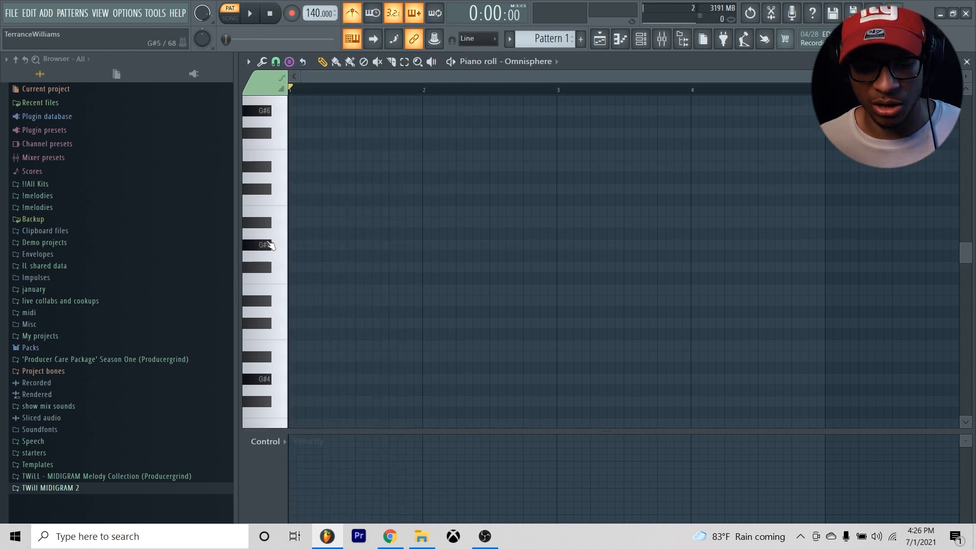
pyautogui.click(295, 245)
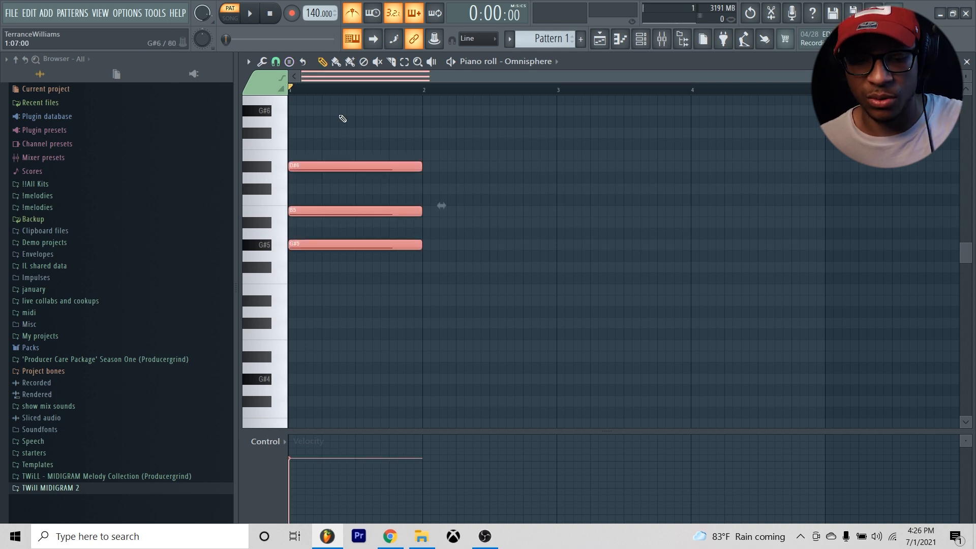
pyautogui.moveTo(360, 109); pyautogui.dragTo(392, 287)
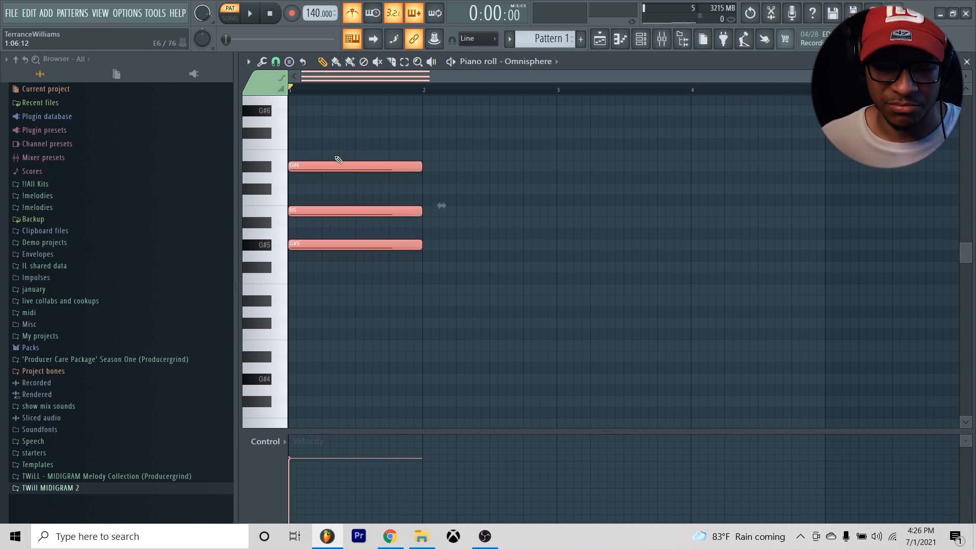
pyautogui.rightClick(405, 205)
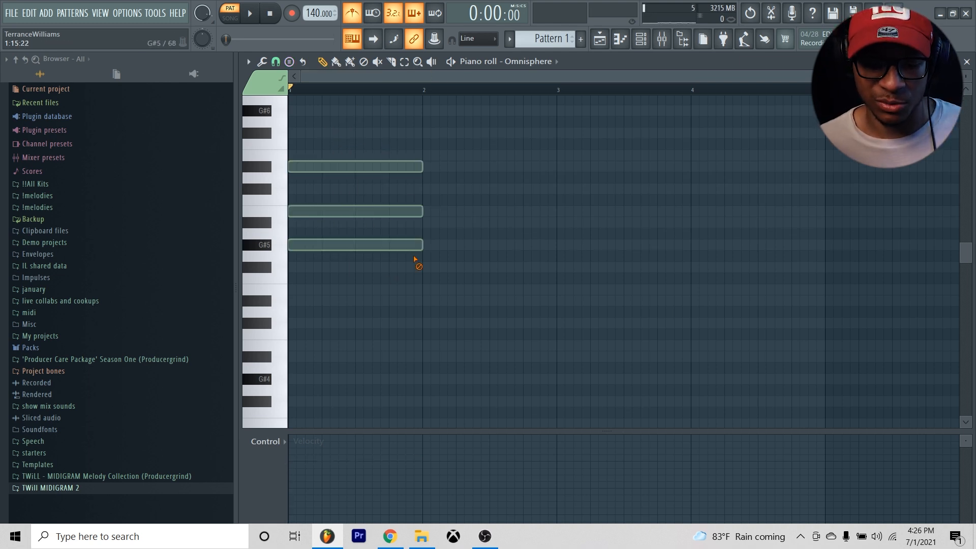
# - Check the Back In Blood chord diagrams on Chordify and return to the FL Studio piano roll
pyautogui.click(389, 535)
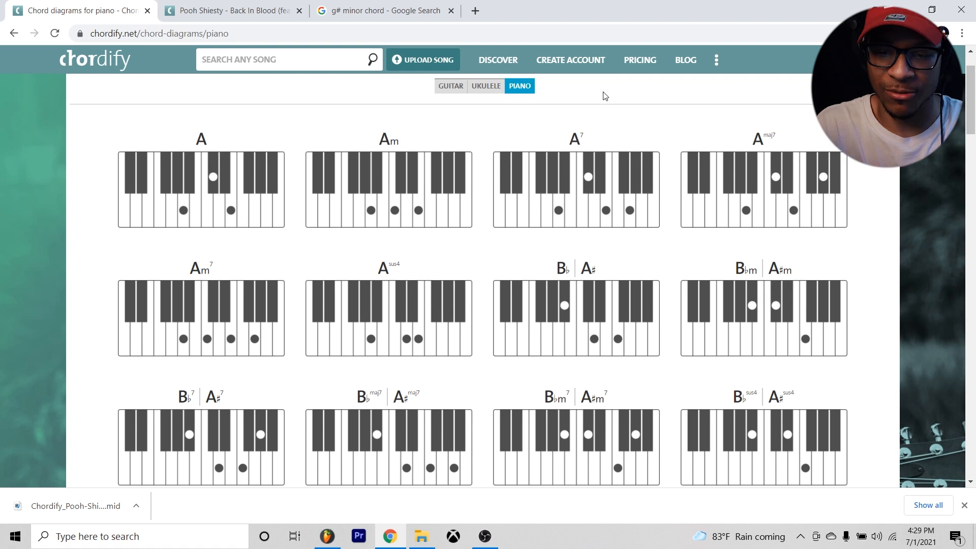
pyautogui.click(267, 9)
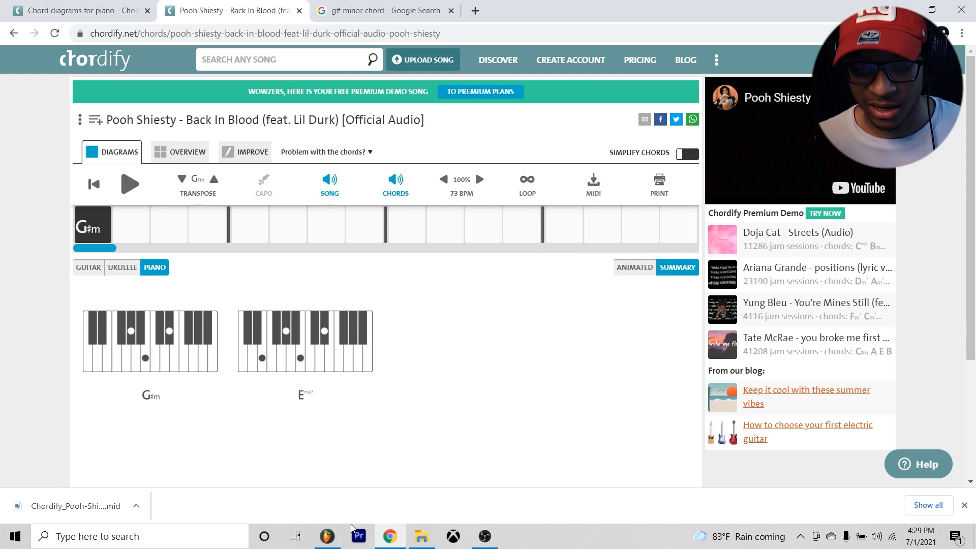
pyautogui.click(335, 542)
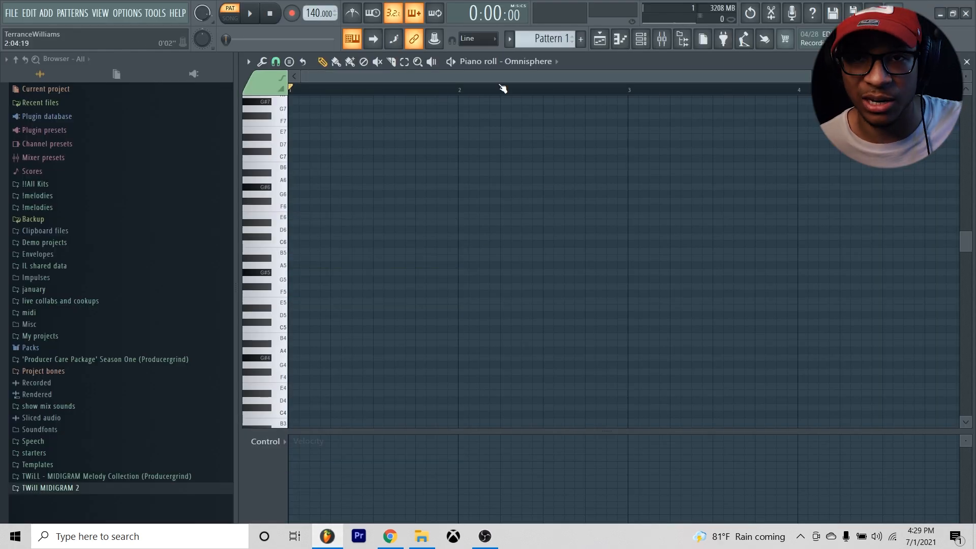
# - Stamp a Major 7th chord on D#5 at the start of bar 1, deselect it and play it back
pyautogui.scroll(-2, 503, 90)
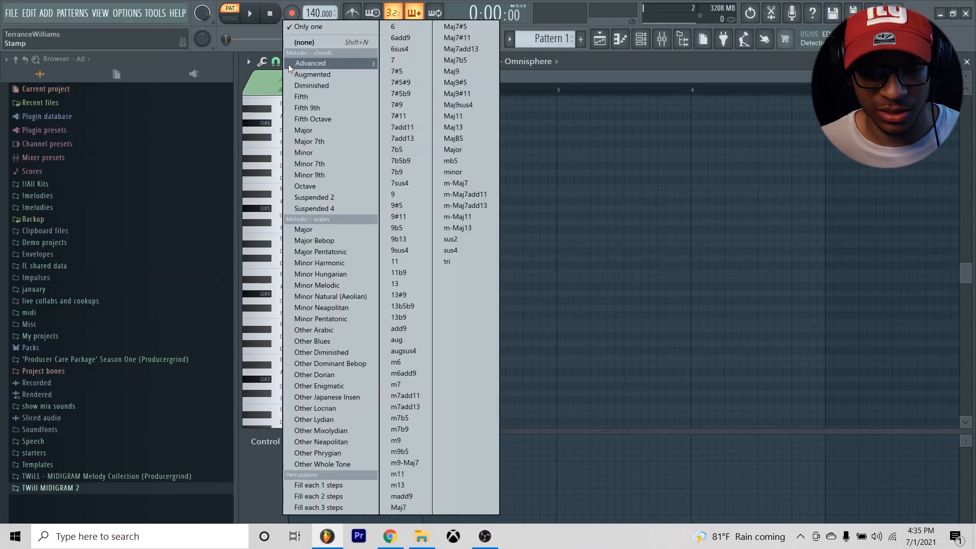
pyautogui.click(316, 143)
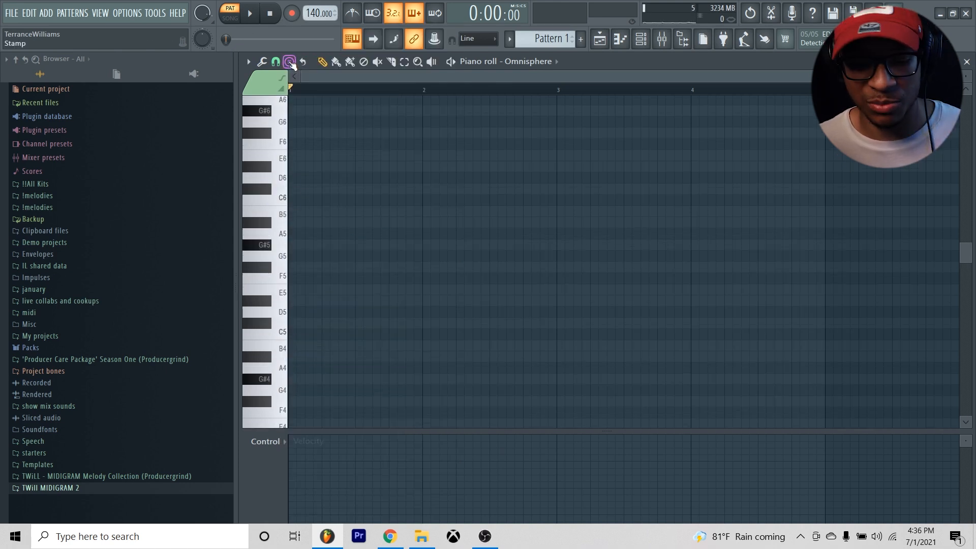
pyautogui.click(292, 301)
pyautogui.hotkey('ctrl', 'd')
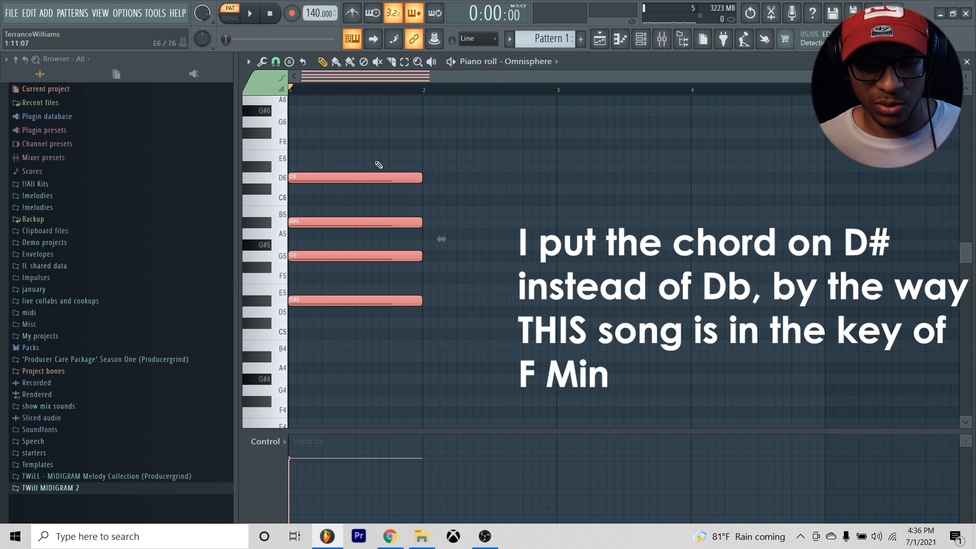
pyautogui.press('space')
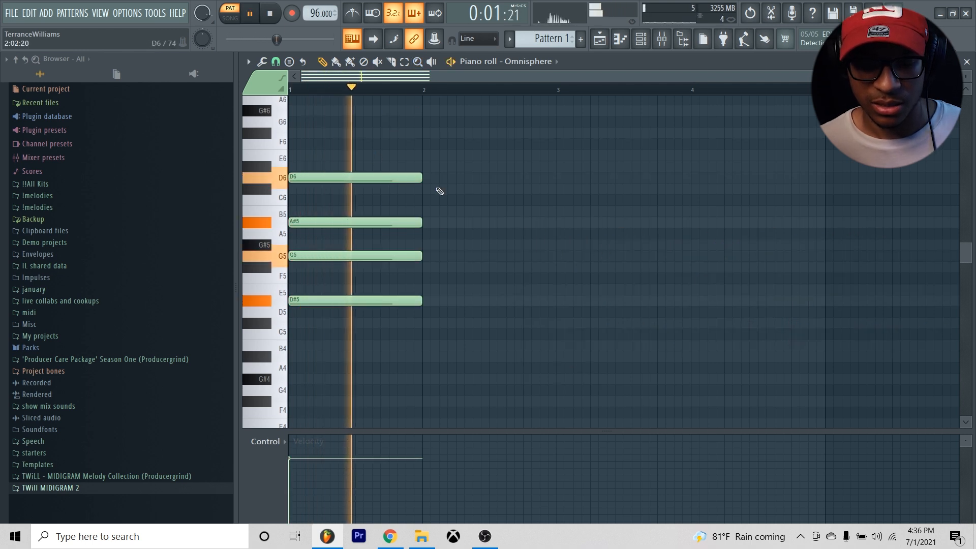
pyautogui.press('space')
# - Change the piano roll's scale highlighting to root note F with the Minor Natural (Aeolian) scale
pyautogui.click(248, 62)
pyautogui.moveTo(286, 136)
pyautogui.moveTo(371, 146)
pyautogui.click(464, 187)
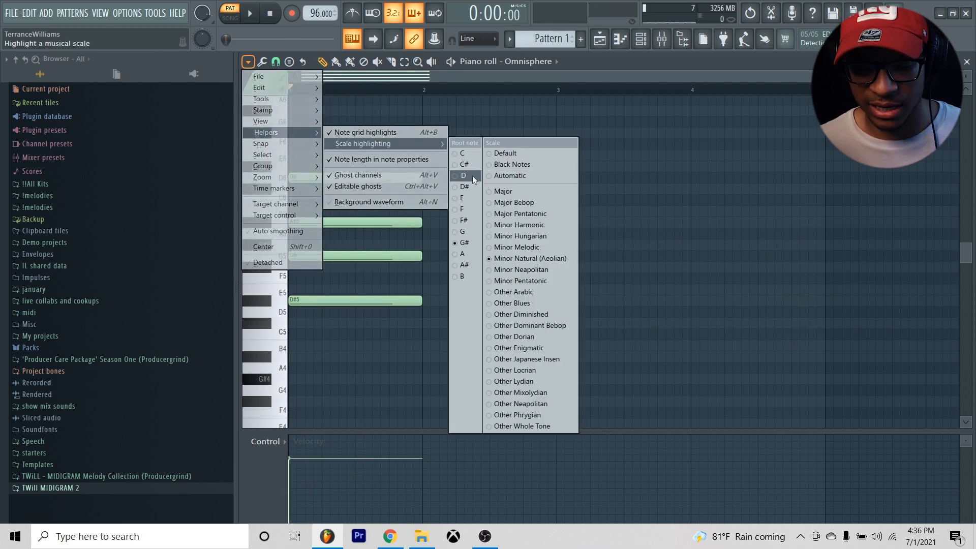
pyautogui.click(462, 209)
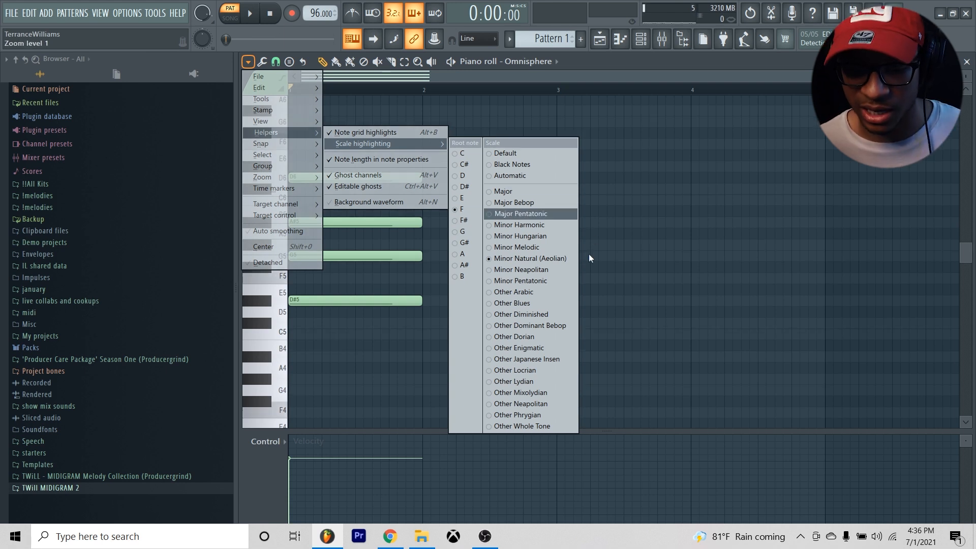
pyautogui.click(533, 258)
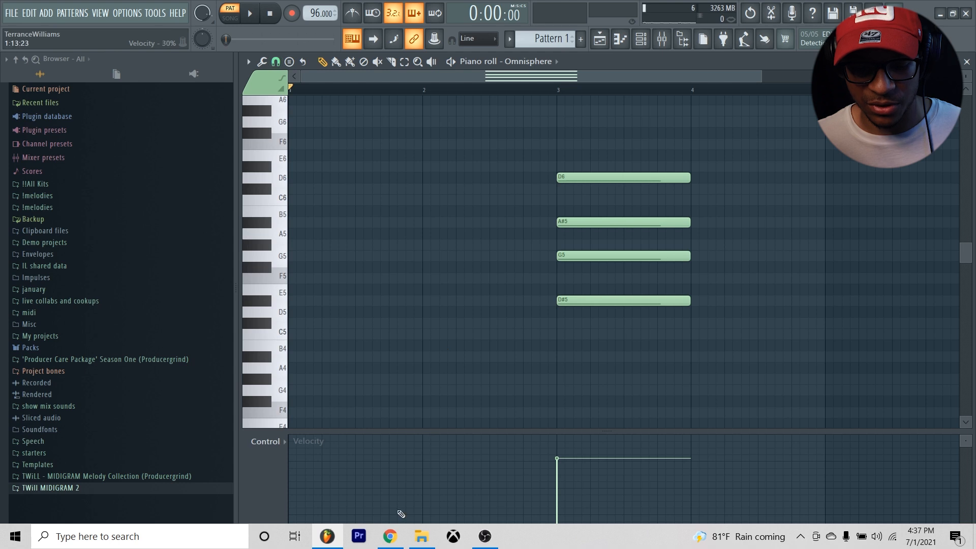
# - Switch to the browser and bring up the Chordify chord overview for H.E.R. - Come Through
pyautogui.click(390, 536)
pyautogui.click(251, 13)
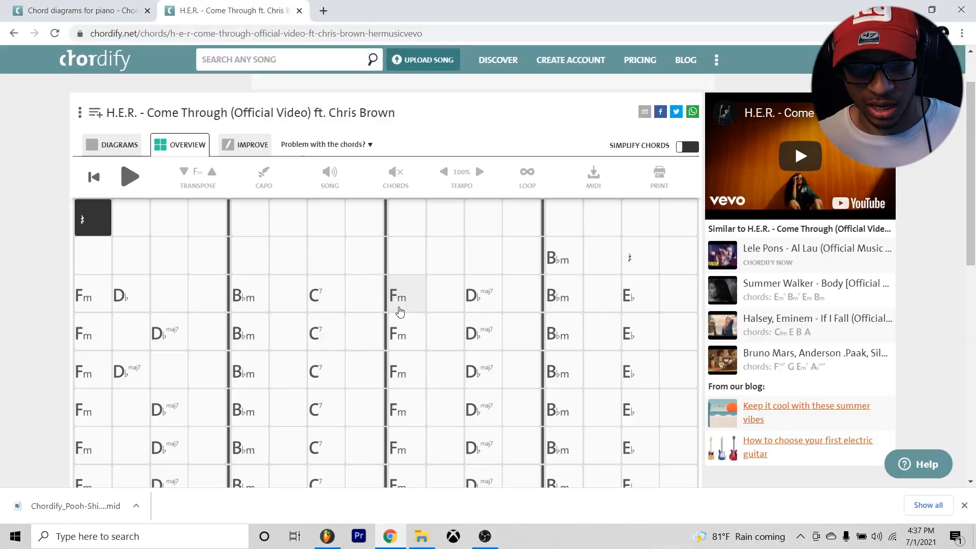
# - Return to FL Studio and stamp an F minor chord on F5 at the start of bar 1, leaving it deselected
pyautogui.click(903, 7)
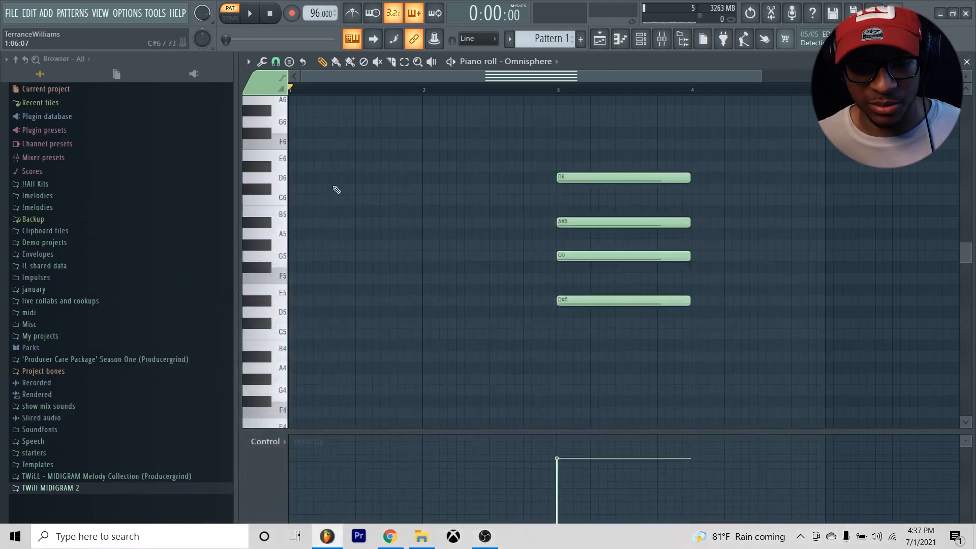
pyautogui.click(289, 62)
pyautogui.click(333, 164)
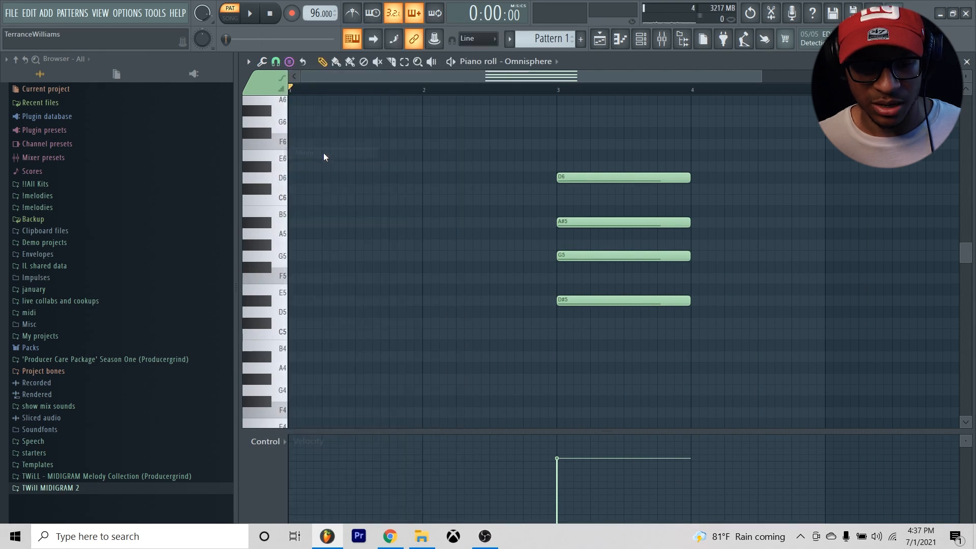
pyautogui.click(290, 278)
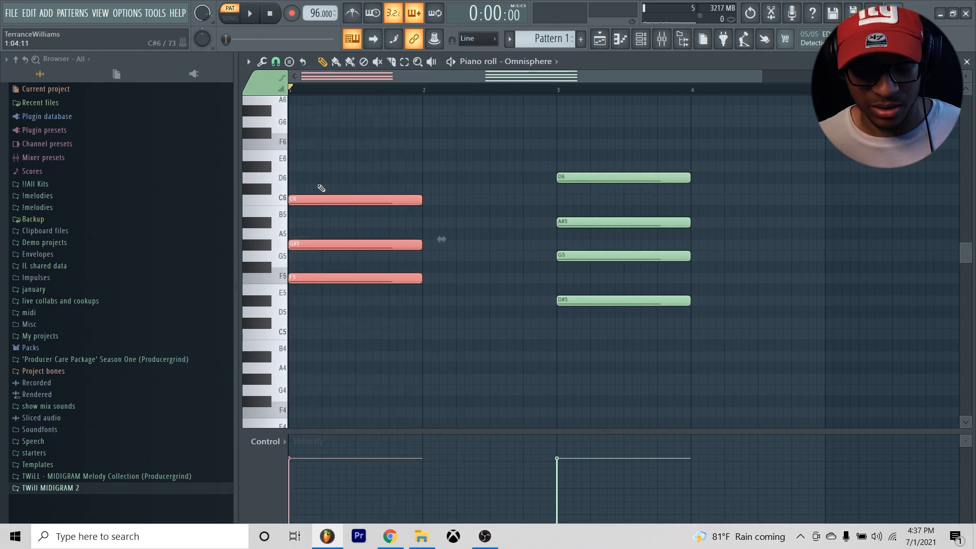
pyautogui.click(320, 188)
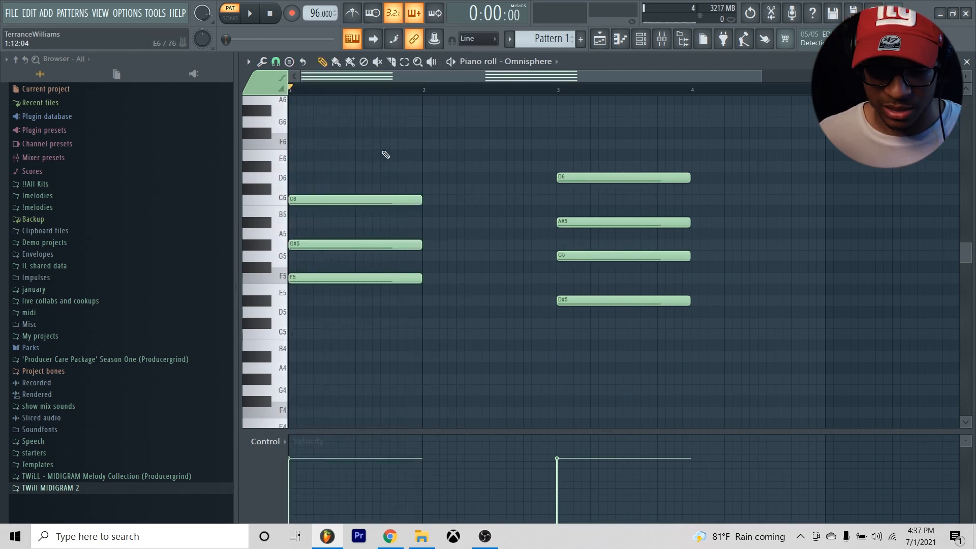
# - Lengthen all three notes of the bar 1 chord so they reach the start of bar 3
pyautogui.moveTo(398, 152); pyautogui.dragTo(386, 295)
pyautogui.moveTo(421, 246); pyautogui.dragTo(553, 270)
pyautogui.click(510, 185)
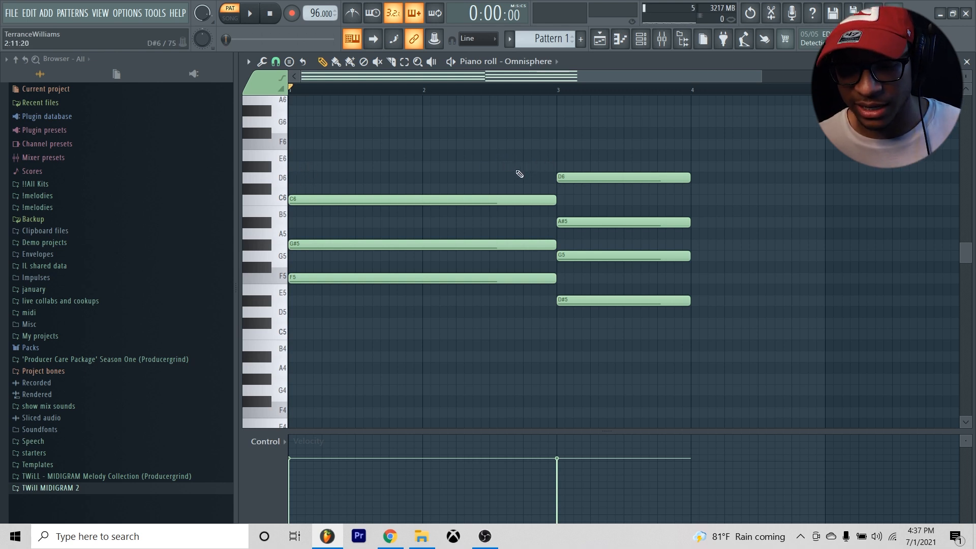
# - Add D#6 and G6 on top of the F minor chord in bar 1 and play it back
pyautogui.scroll(3, 336, 214)
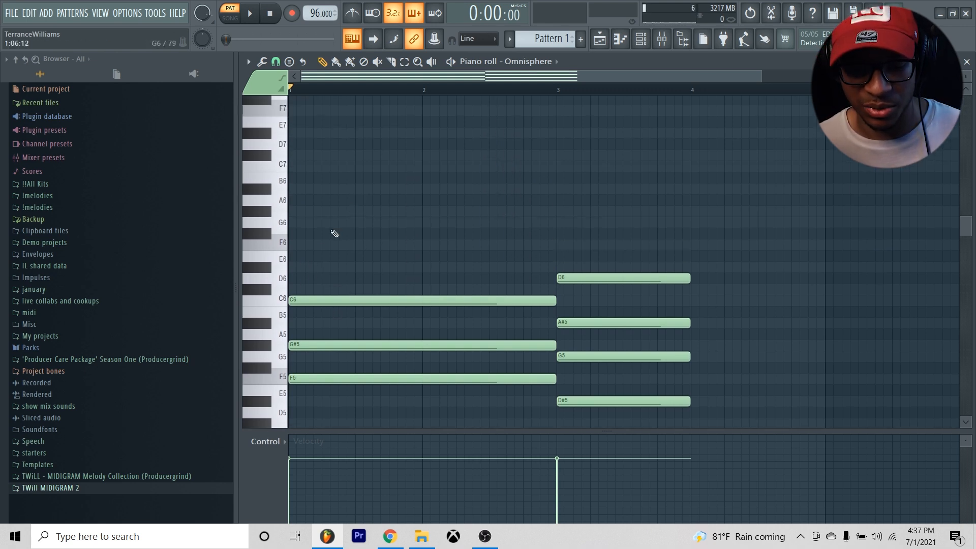
pyautogui.click(305, 266)
pyautogui.click(296, 213)
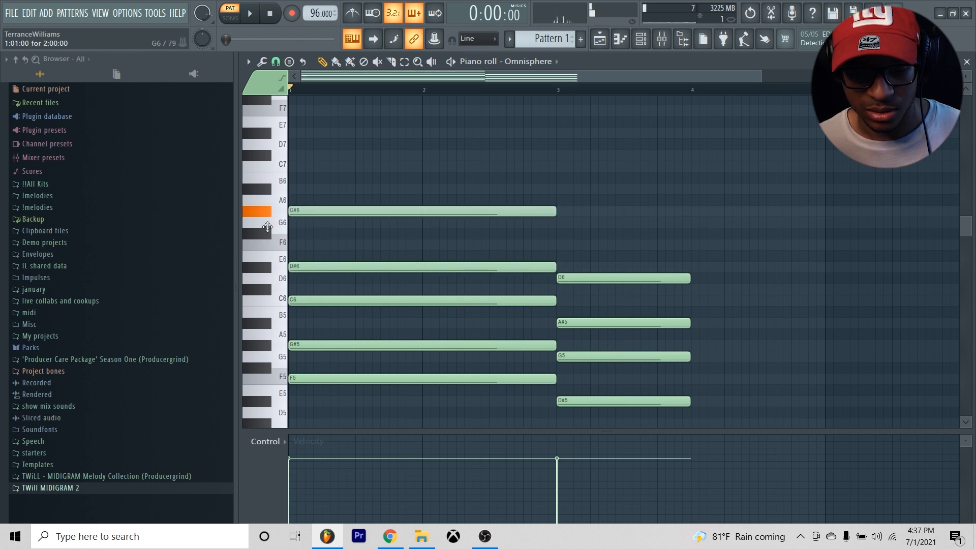
pyautogui.press('space')
pyautogui.scroll(-4, 641, 166)
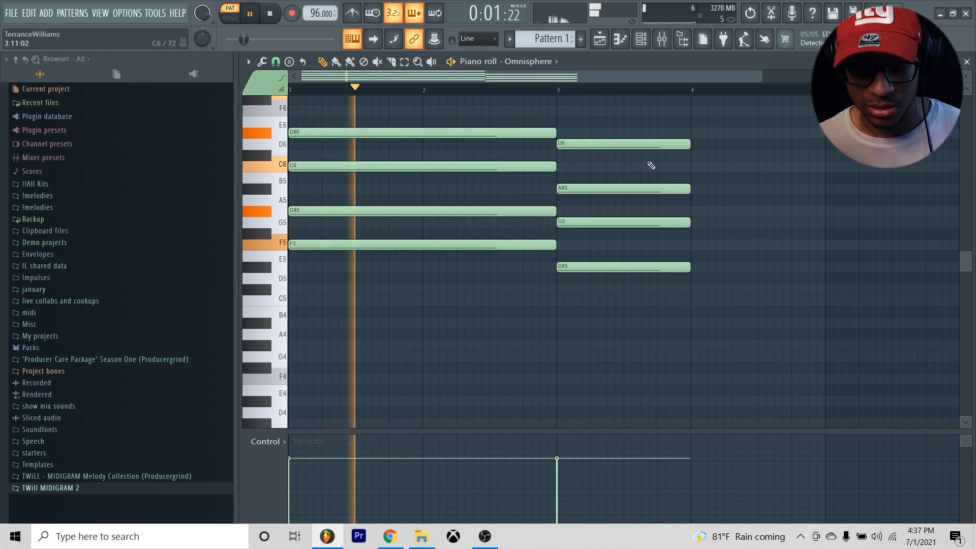
# - Add an F6 note on top of the chord at bar 3
pyautogui.scroll(2, 621, 193)
pyautogui.moveTo(701, 351); pyautogui.dragTo(600, 210)
pyautogui.press('space')
pyautogui.click(553, 177)
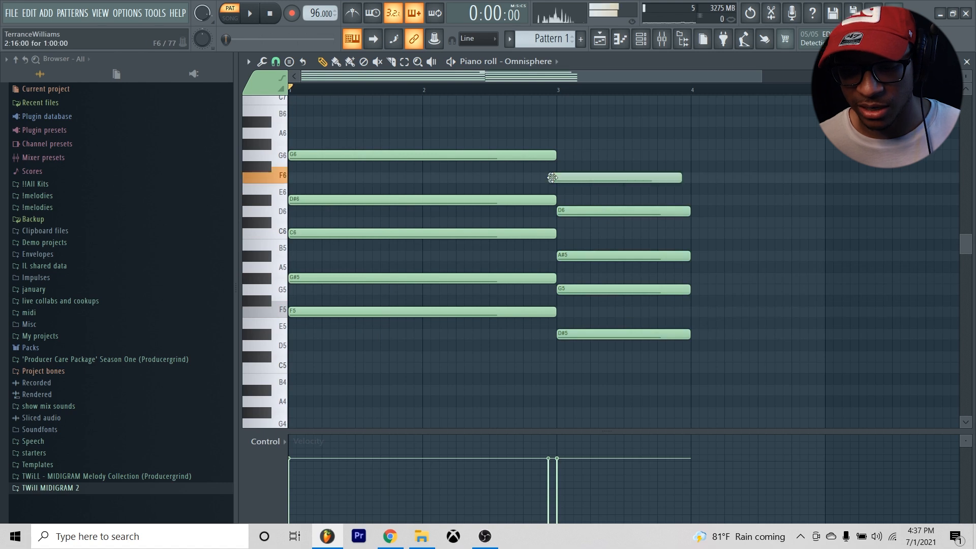
pyautogui.click(570, 149)
pyautogui.rightClick(578, 148)
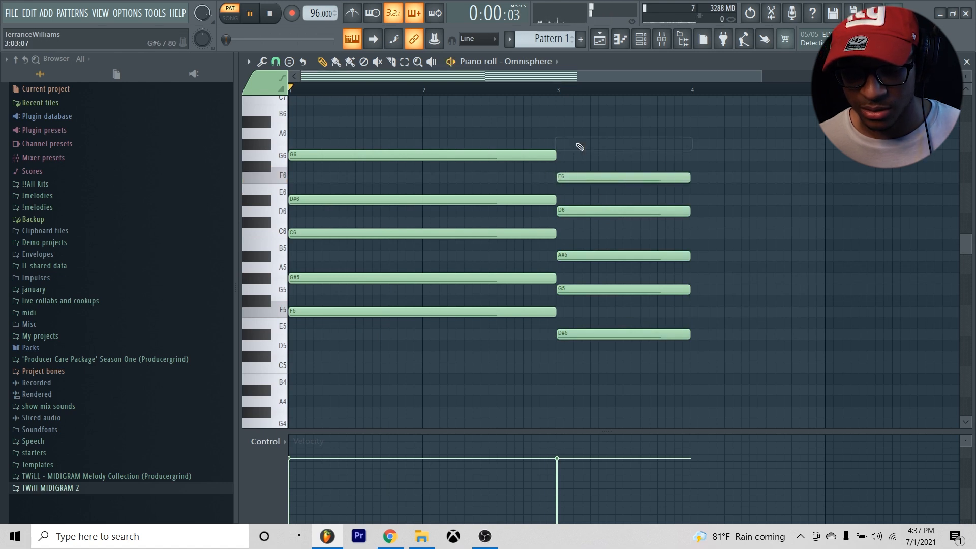
# - Lower both chords by one octave and lengthen the bar 3 chord to the start of bar 5
pyautogui.scroll(-8, 702, 185)
pyautogui.press('space')
pyautogui.press('space')
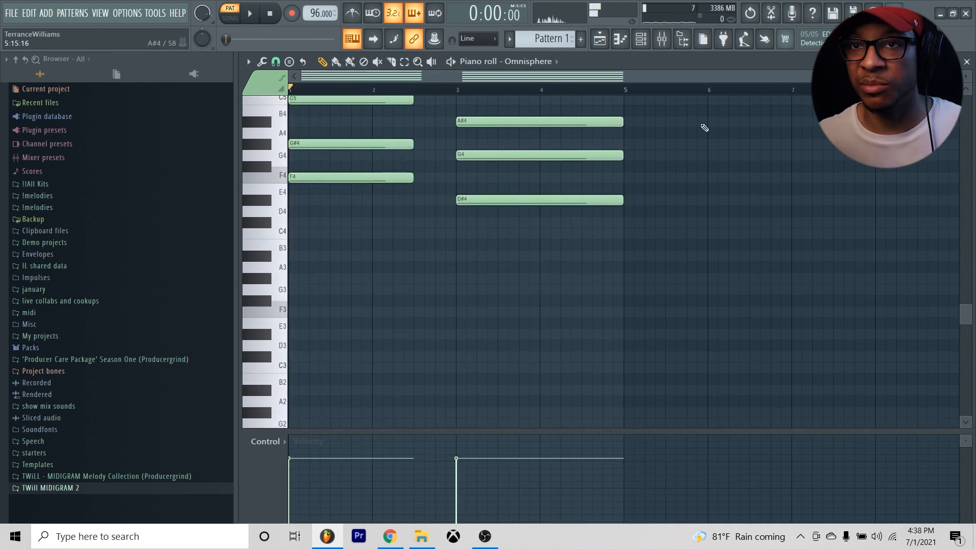
# - Add octave bass notes under both chords, F3 at bar 1 and D#3 at bar 3
pyautogui.scroll(2, 707, 131)
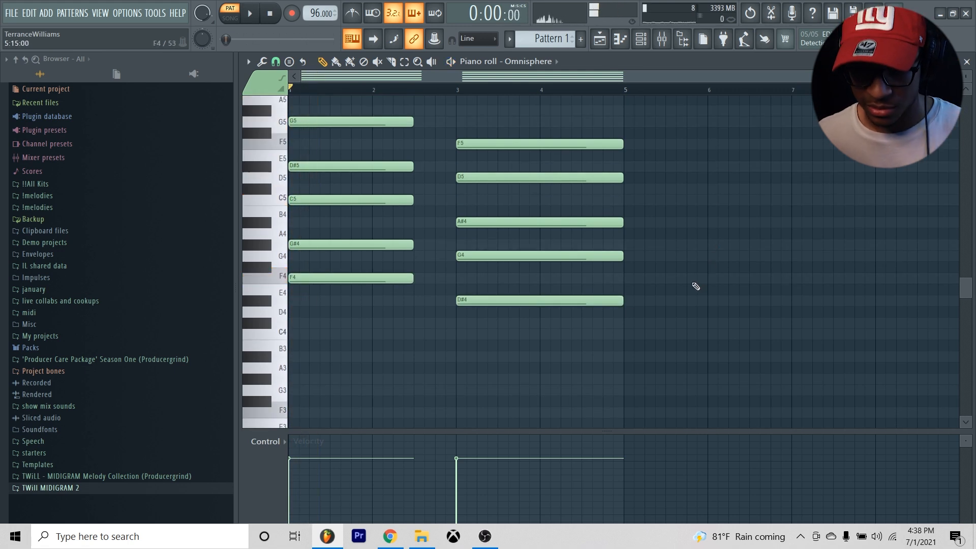
pyautogui.click(353, 247)
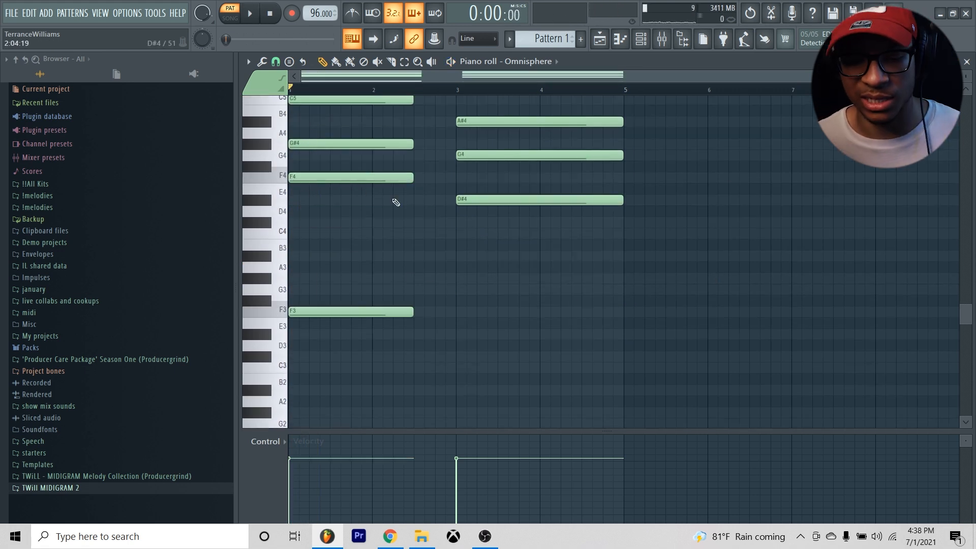
pyautogui.moveTo(458, 326)
pyautogui.mouseDown()
pyautogui.moveTo(456, 354)
pyautogui.moveTo(455, 333)
pyautogui.mouseUp()
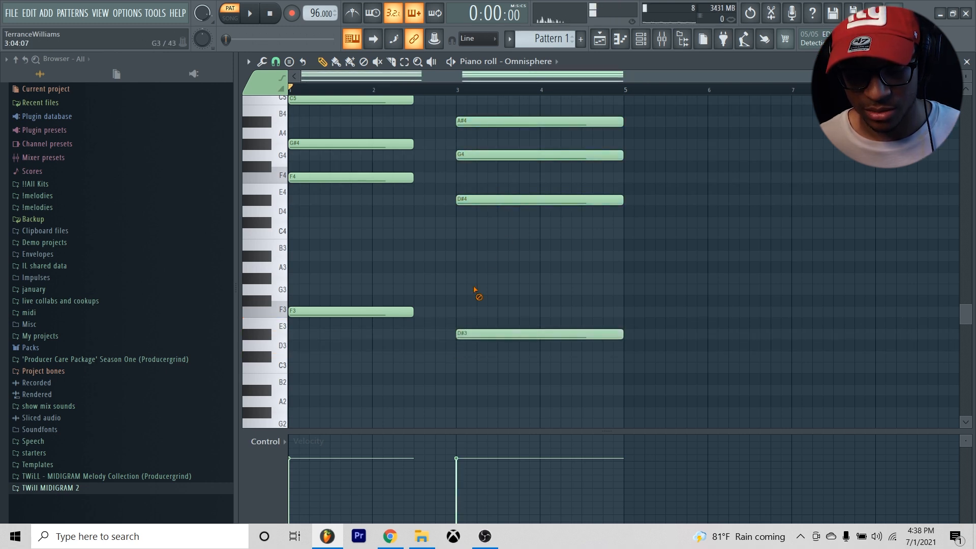
# - Duplicate the F3 bass note up to C4 at bar 1 and deselect it
pyautogui.click(308, 315)
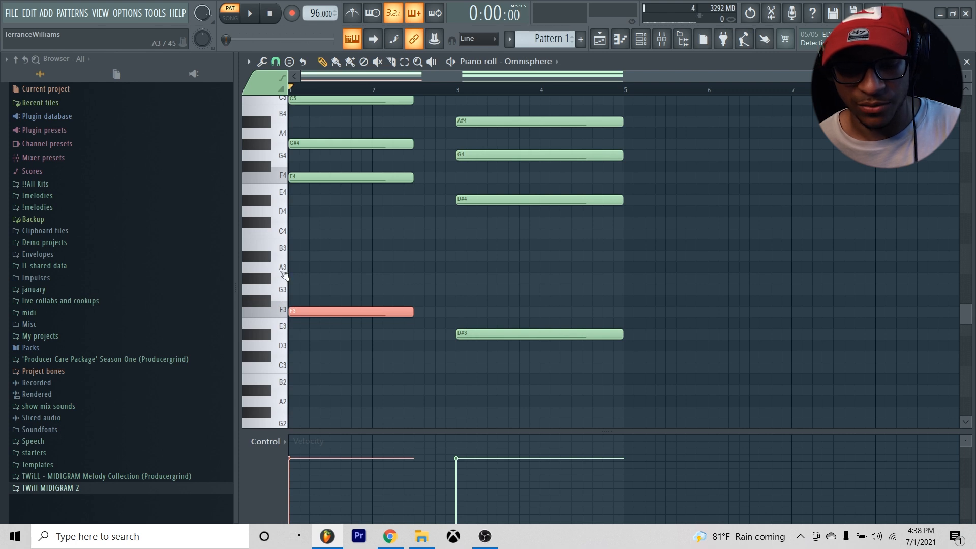
pyautogui.moveTo(340, 312); pyautogui.dragTo(340, 235)
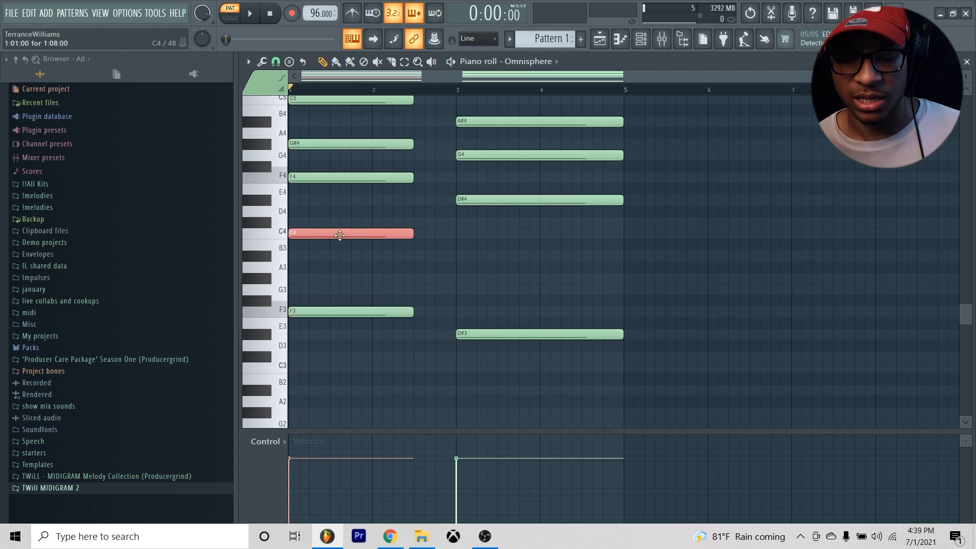
pyautogui.click(393, 202)
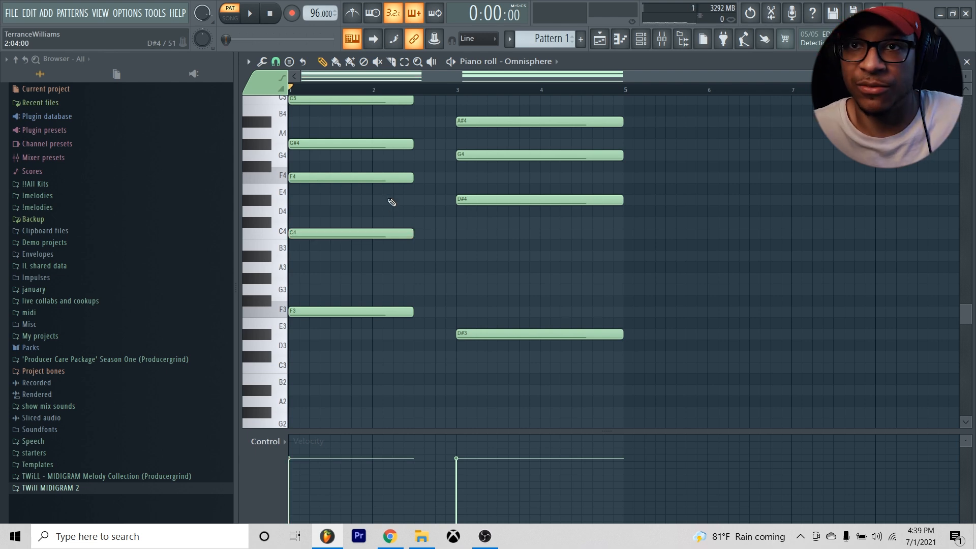
# - Try the bar 3 bass note on F3 and return it to D#3
pyautogui.click(478, 333)
pyautogui.hotkey('shift', 'Up')
pyautogui.hotkey('shift', 'Up')
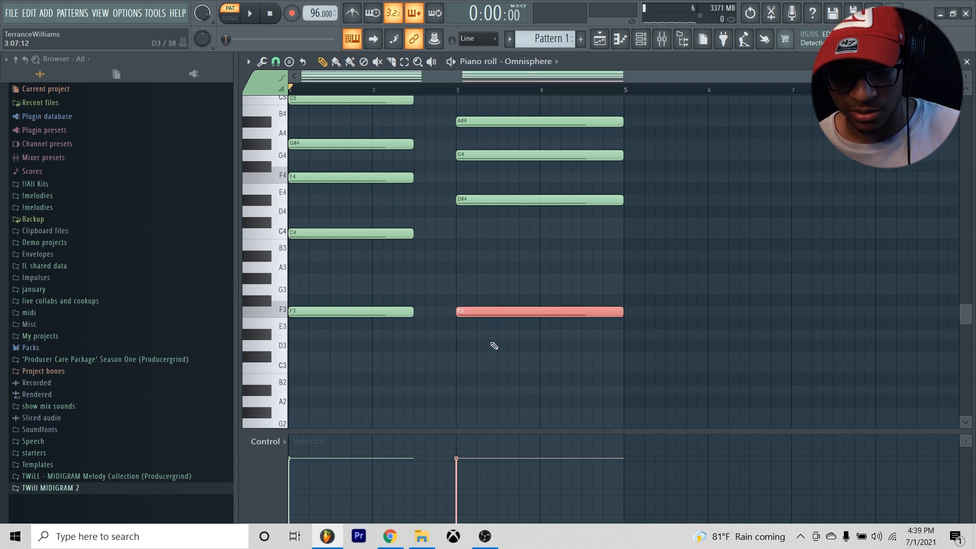
pyautogui.hotkey('shift', 'Down')
pyautogui.hotkey('shift', 'Down')
pyautogui.click(539, 286)
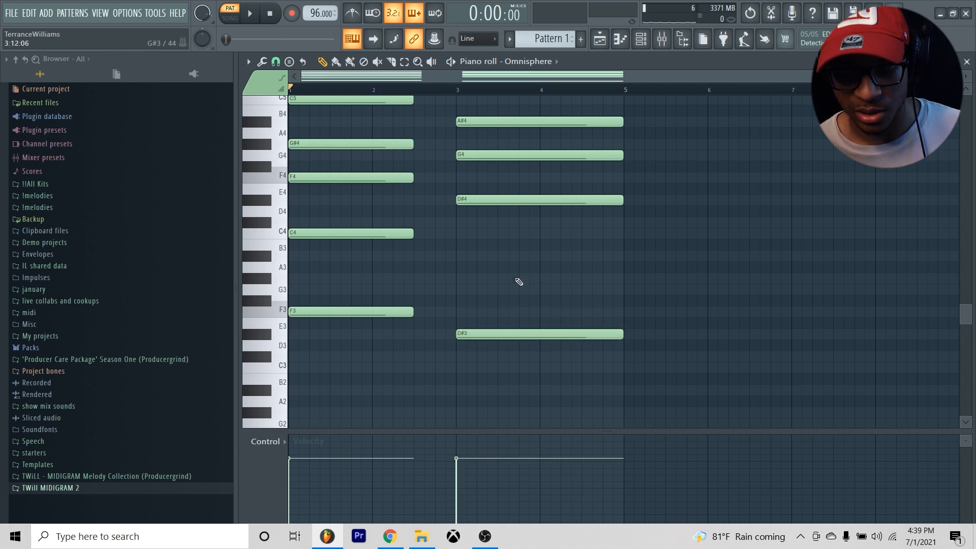
# - Copy the C4 note to bar 3, lower it to A#3 and lengthen it to the start of bar 5
pyautogui.moveTo(375, 233); pyautogui.dragTo(534, 234)
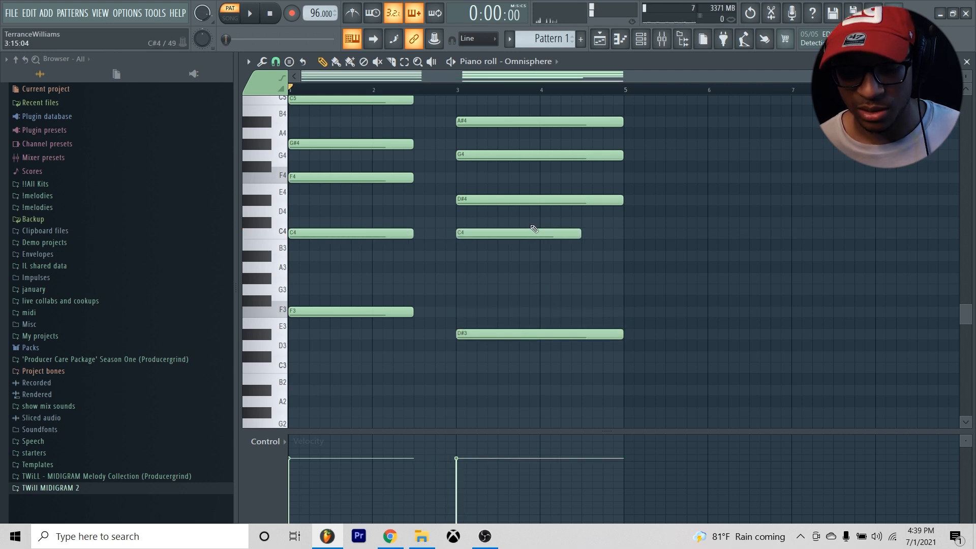
pyautogui.click(542, 232)
pyautogui.hotkey('shift', 'Down')
pyautogui.hotkey('shift', 'Down')
pyautogui.click(575, 232)
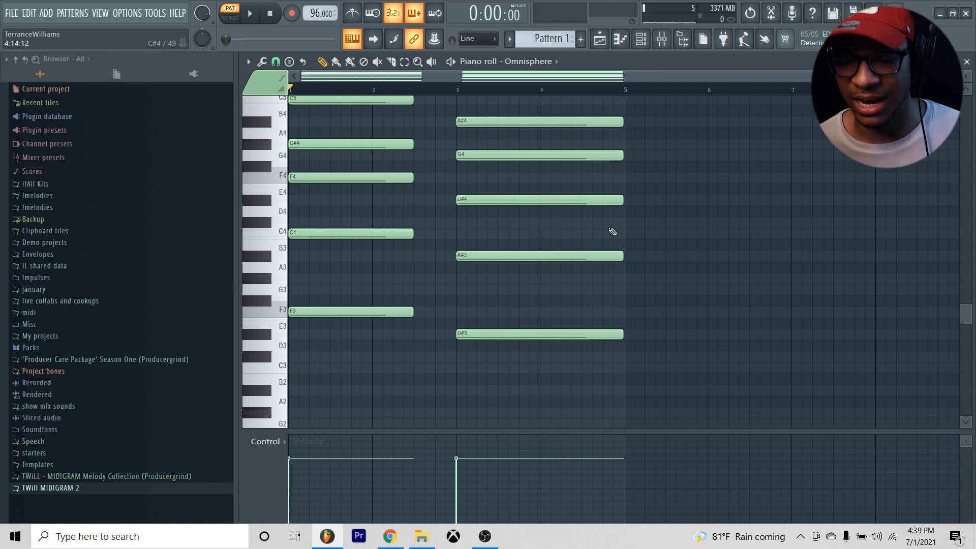
# - Play back the progression and lengthen all notes of the bar 1 chord to the start of bar 3
pyautogui.scroll(-4, 681, 244)
pyautogui.press('space')
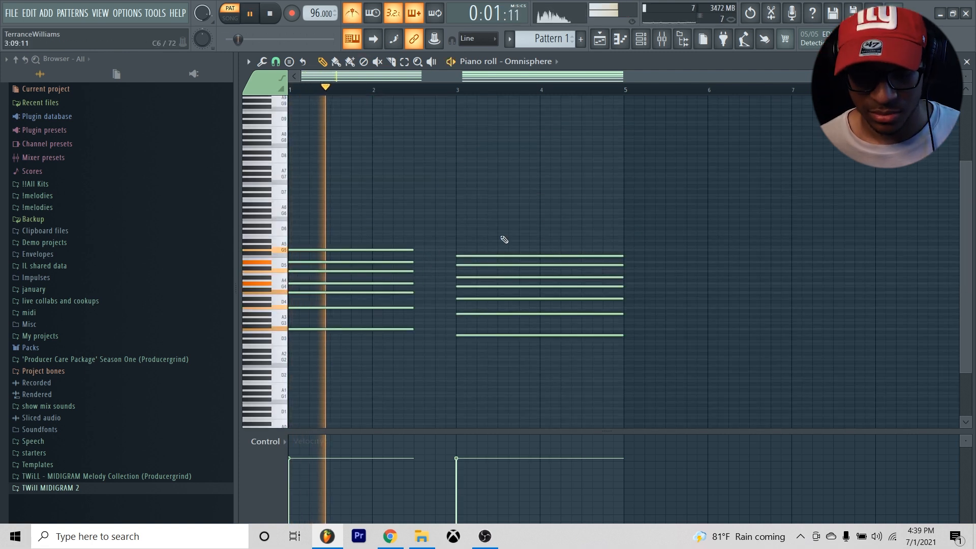
pyautogui.moveTo(405, 220); pyautogui.dragTo(420, 358)
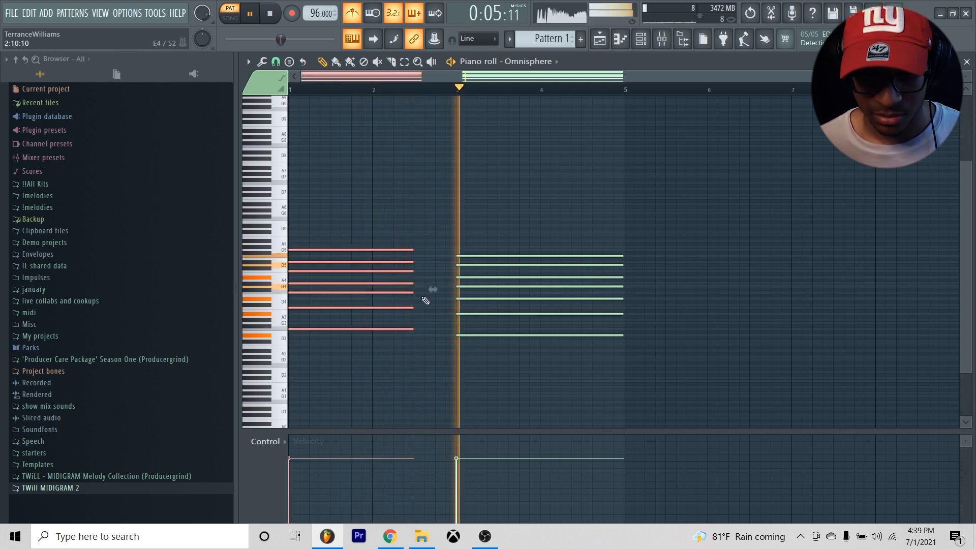
pyautogui.keyDown('ctrl'); pyautogui.click(446, 238); pyautogui.keyUp('ctrl')
pyautogui.moveTo(608, 221); pyautogui.dragTo(612, 376)
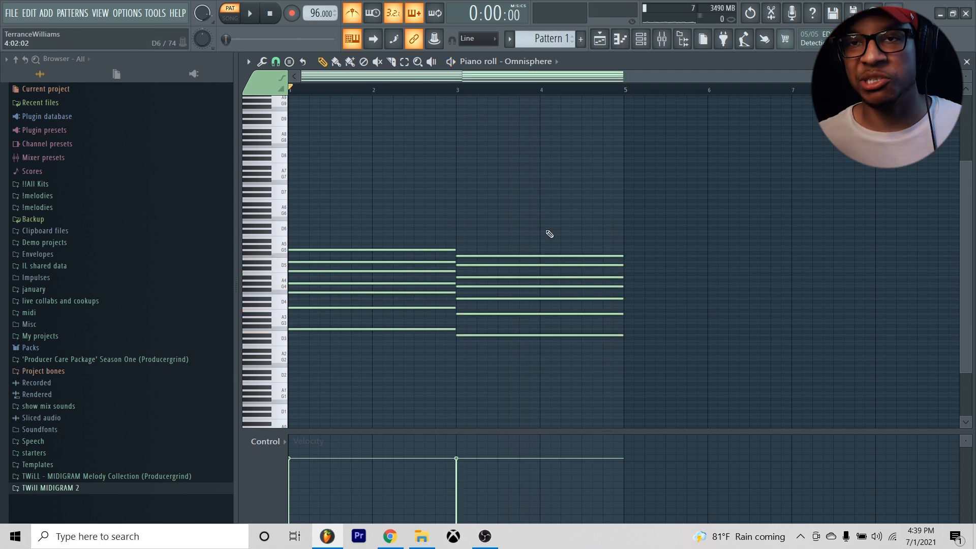
# - Duplicate the whole two-chord progression so the copy starts at bar 5, and clear the selection
pyautogui.hotkey('ctrl', 'a')
pyautogui.hotkey('ctrl', 'b')
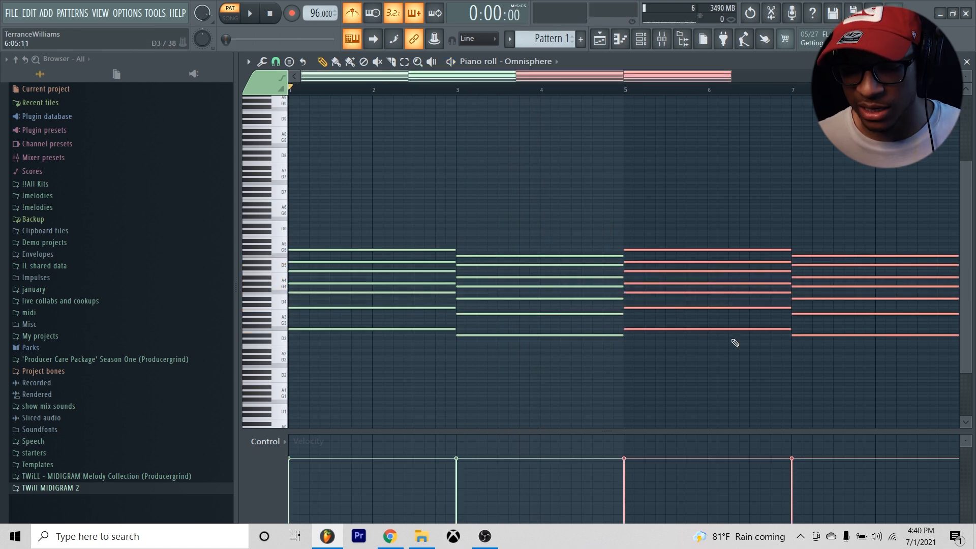
pyautogui.hotkey('ctrl', 'd')
pyautogui.scroll(-2, 704, 96)
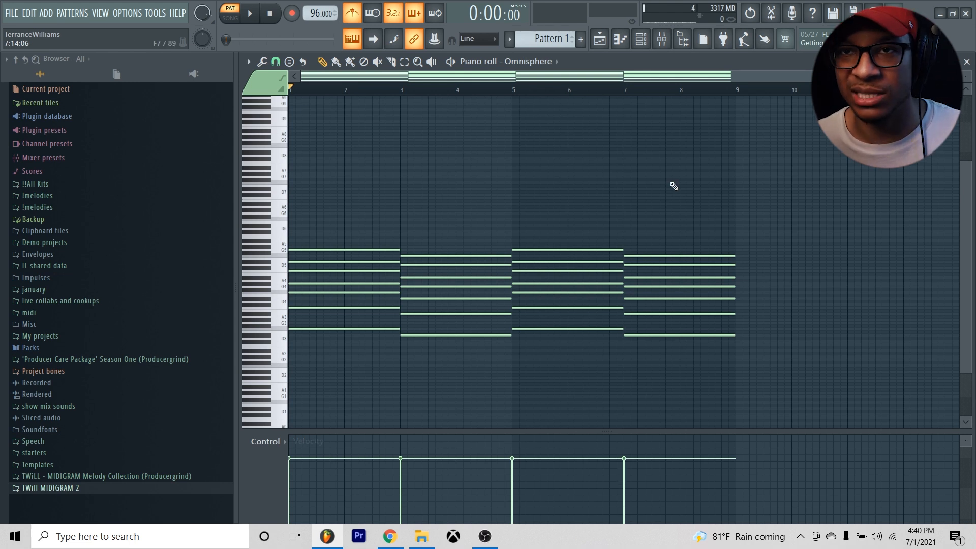
# - Select all chord notes and apply a slight bipolar velocity randomization with the piano roll randomizer
pyautogui.hotkey('ctrl', 'a')
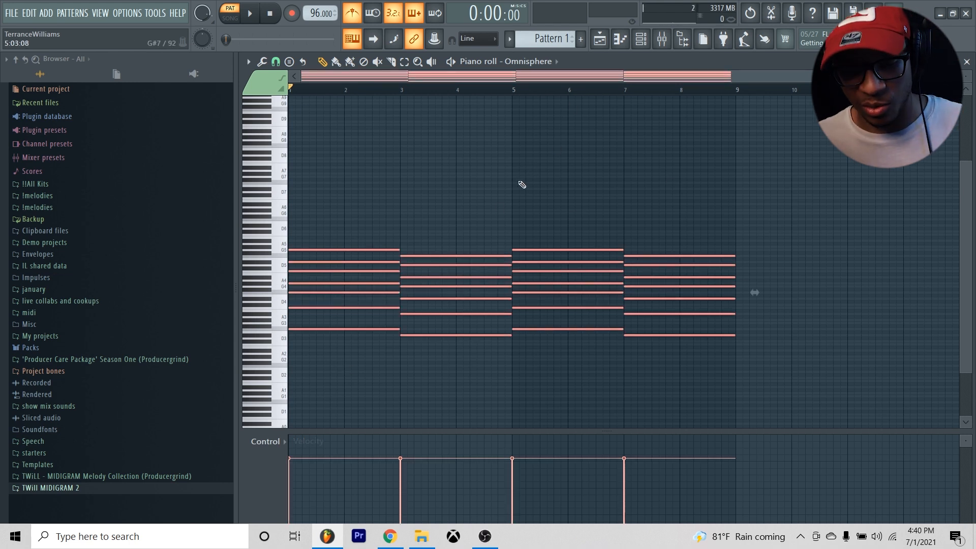
pyautogui.moveTo(350, 170); pyautogui.dragTo(747, 366)
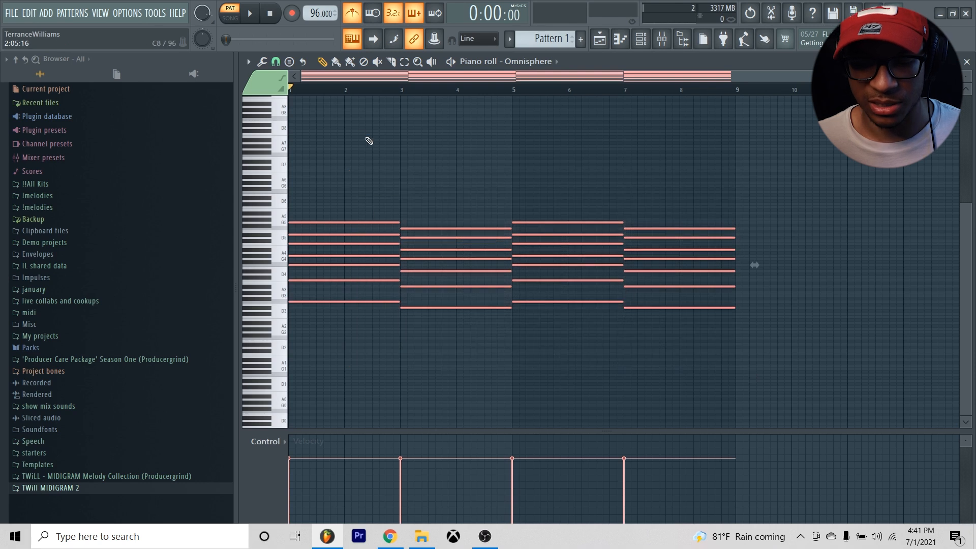
pyautogui.keyDown('ctrl'); pyautogui.click(352, 163); pyautogui.keyUp('ctrl')
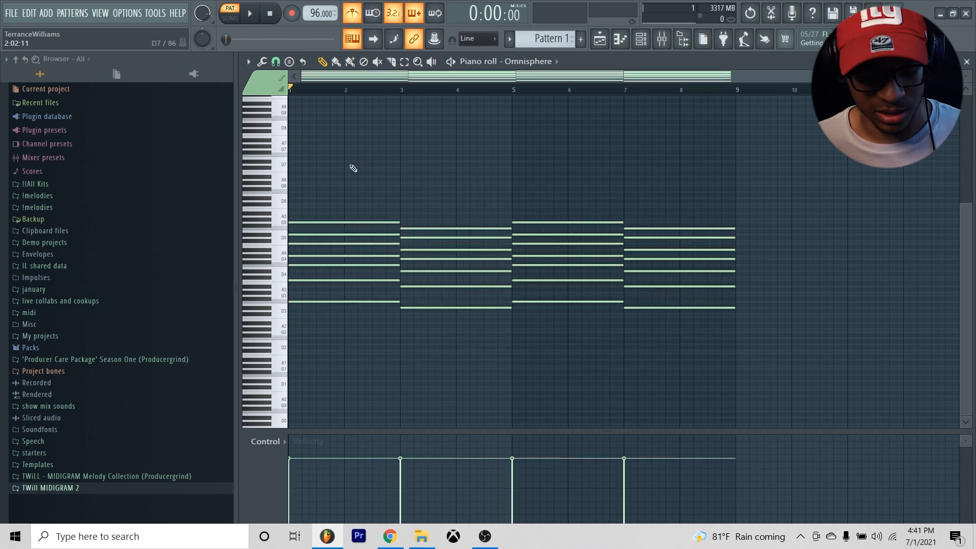
pyautogui.moveTo(340, 157); pyautogui.dragTo(726, 348)
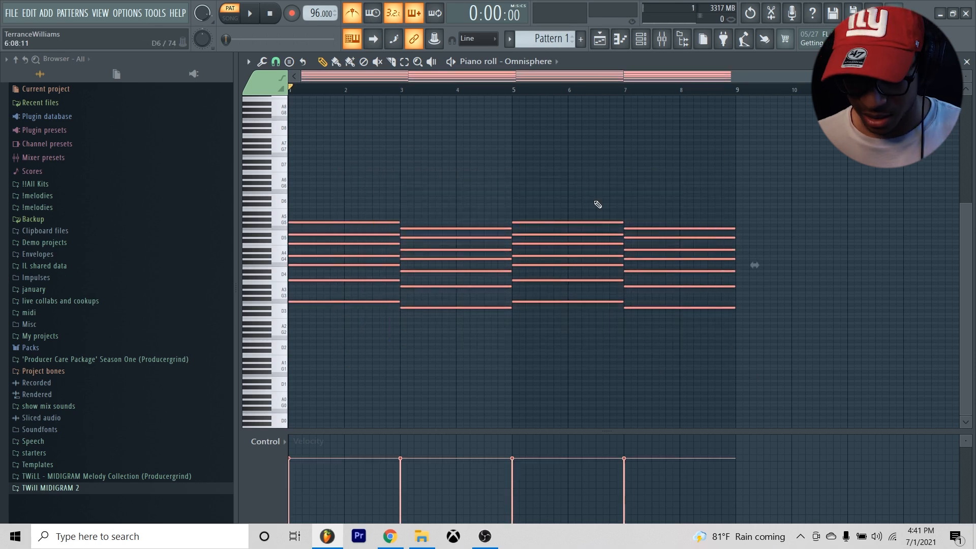
pyautogui.hotkey('alt', 'r')
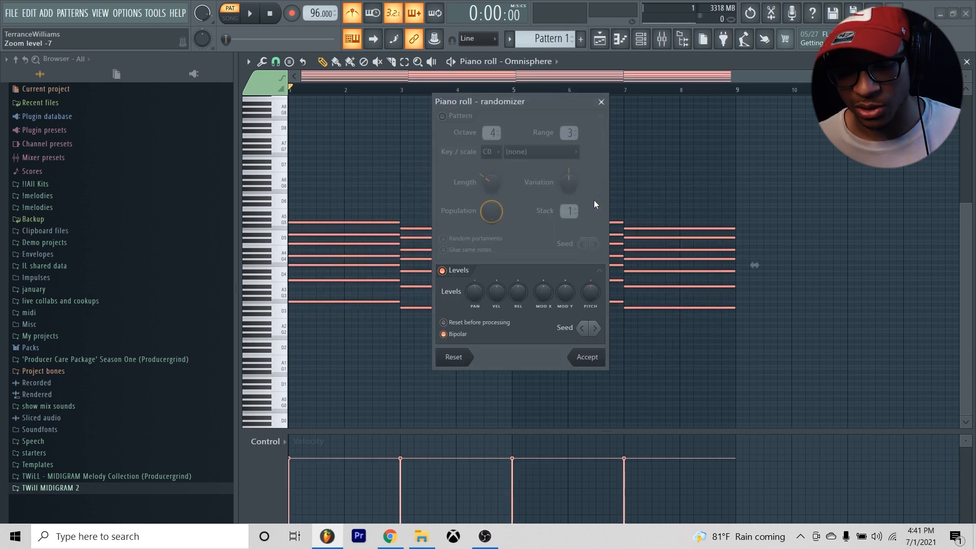
pyautogui.moveTo(498, 299); pyautogui.dragTo(498, 288)
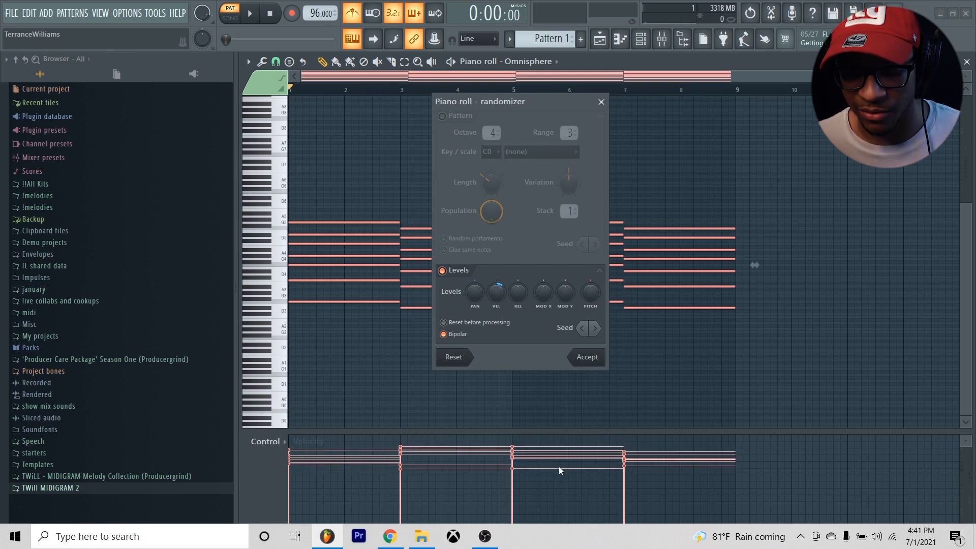
pyautogui.click(602, 362)
# - Scale the velocities of all chord notes with the level scaling tool, setting the multiplier to about 88%
pyautogui.hotkey('alt', 's')
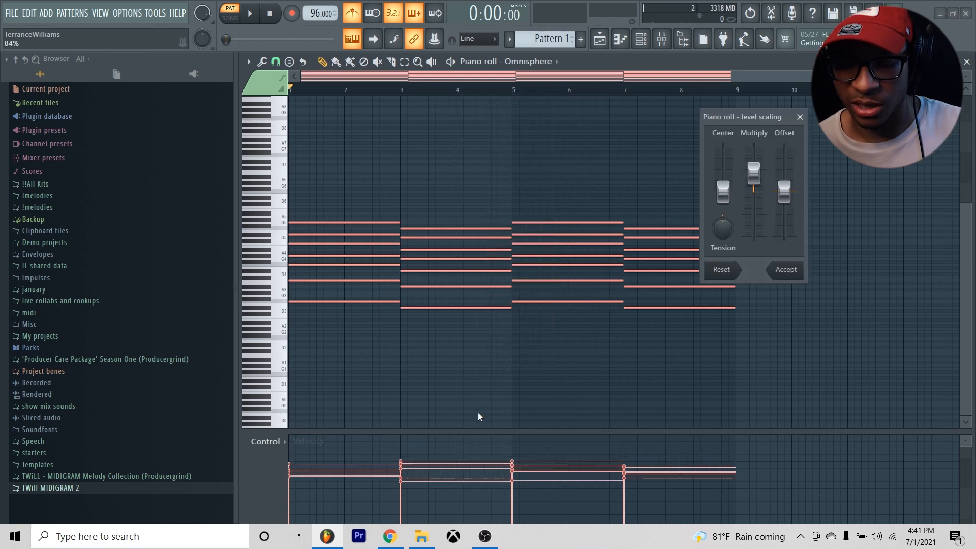
pyautogui.moveTo(763, 117); pyautogui.dragTo(846, 138)
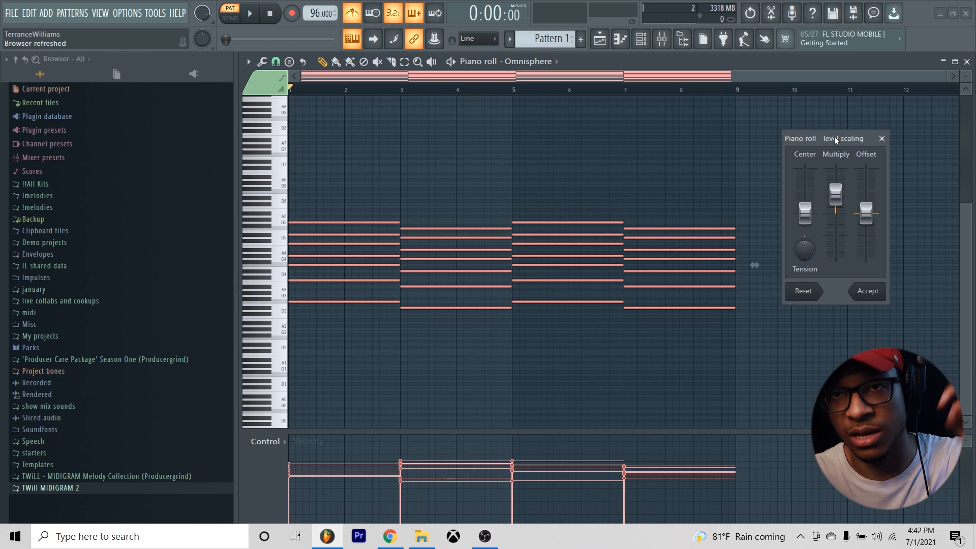
pyautogui.moveTo(834, 137); pyautogui.dragTo(828, 120)
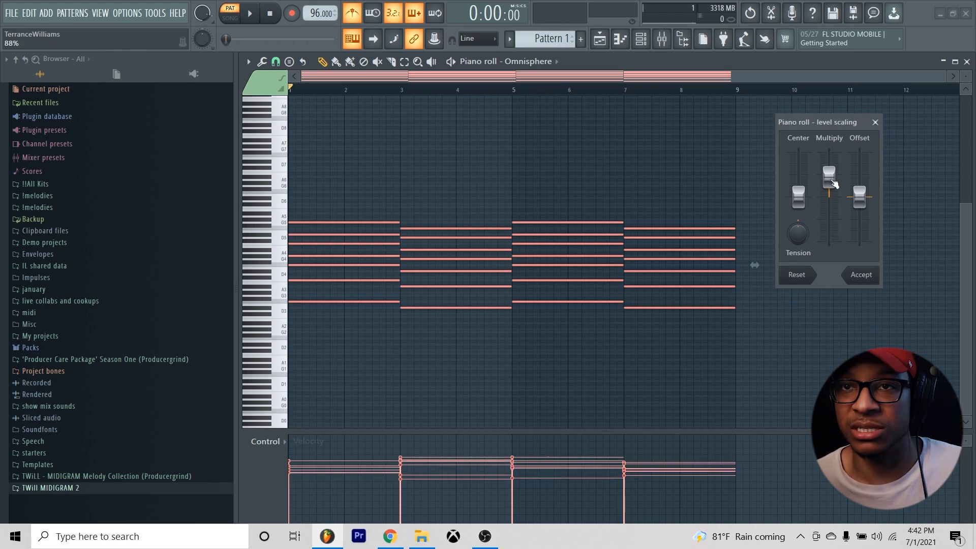
pyautogui.moveTo(833, 182); pyautogui.dragTo(839, 177)
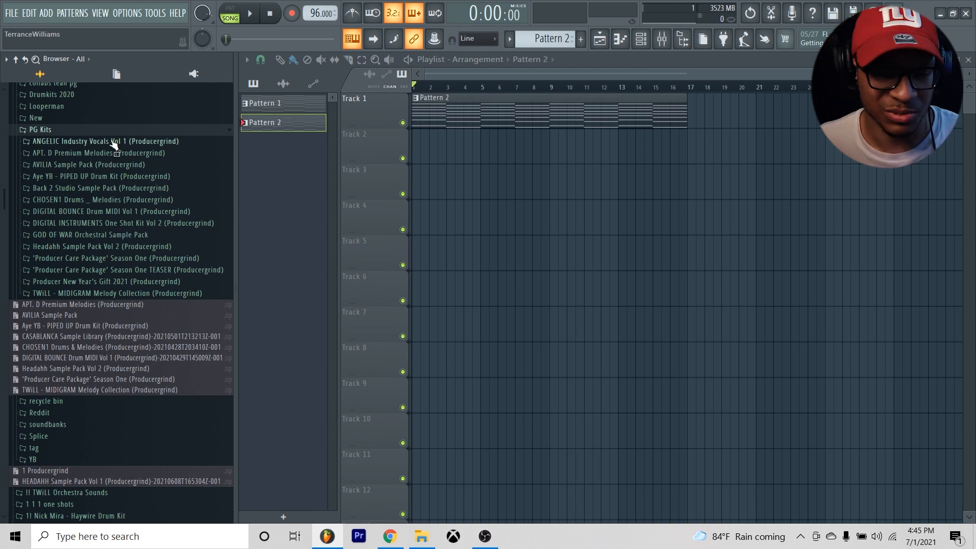
# - Browse the ANGELIC Industry Vocals Vol 1 kit's vocal adlibs and preview adlib 003 in C minor
pyautogui.click(113, 141)
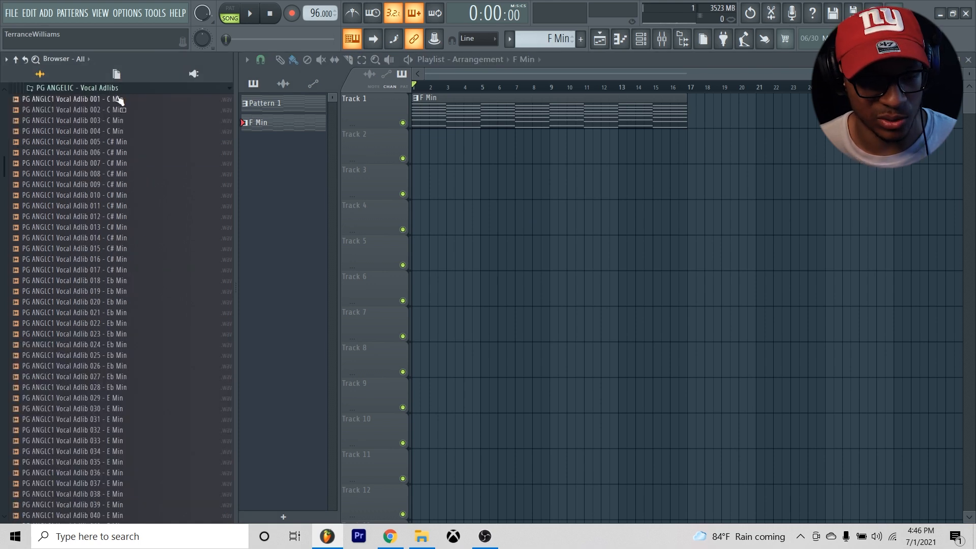
pyautogui.click(111, 123)
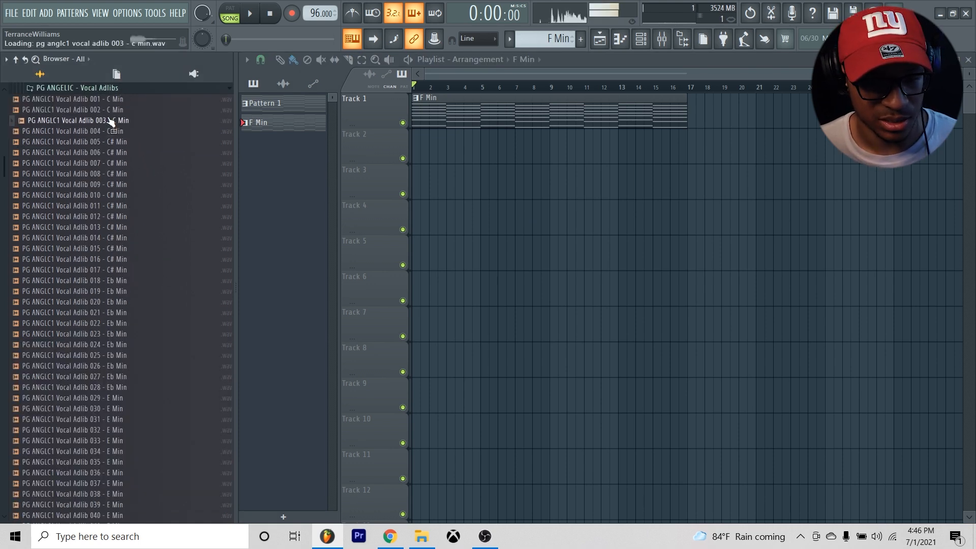
pyautogui.scroll(-10, 143, 248)
# - Audition the F minor vocal adlibs 042, 043 and 044 against the playing chord progression
pyautogui.click(130, 221)
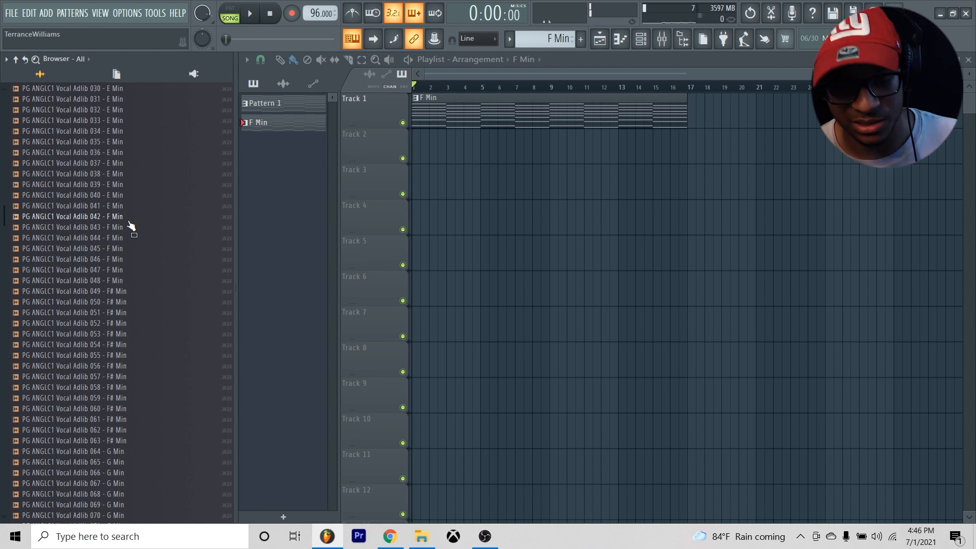
pyautogui.press('space')
pyautogui.click(128, 221)
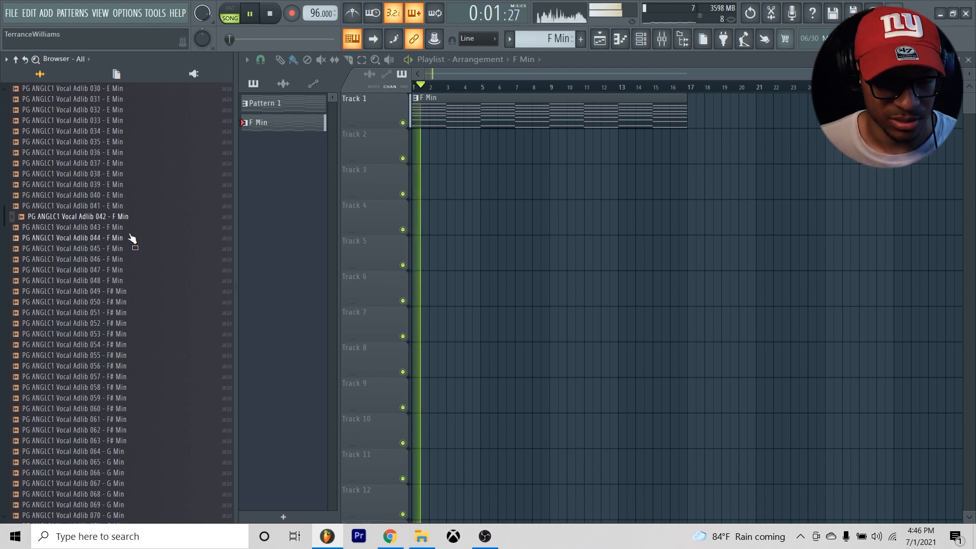
pyautogui.click(129, 229)
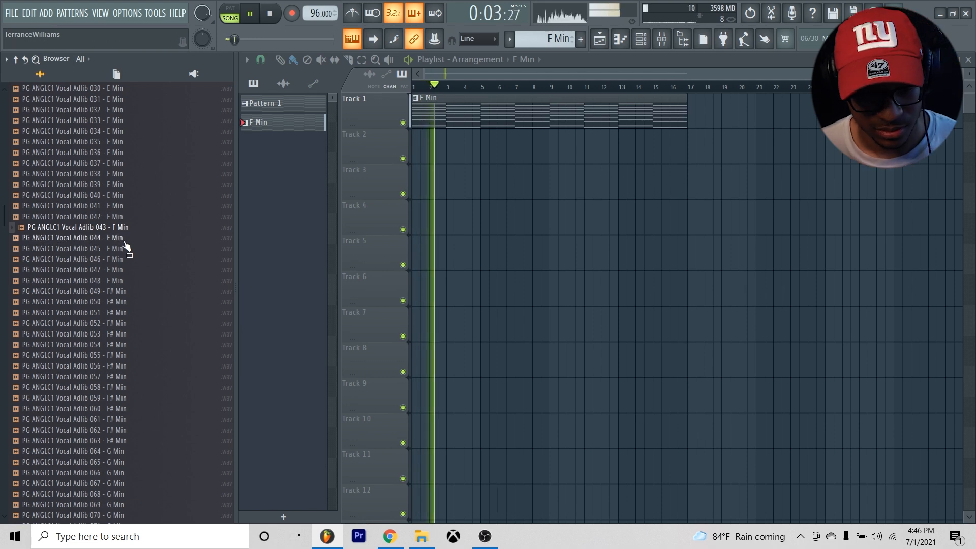
pyautogui.click(125, 240)
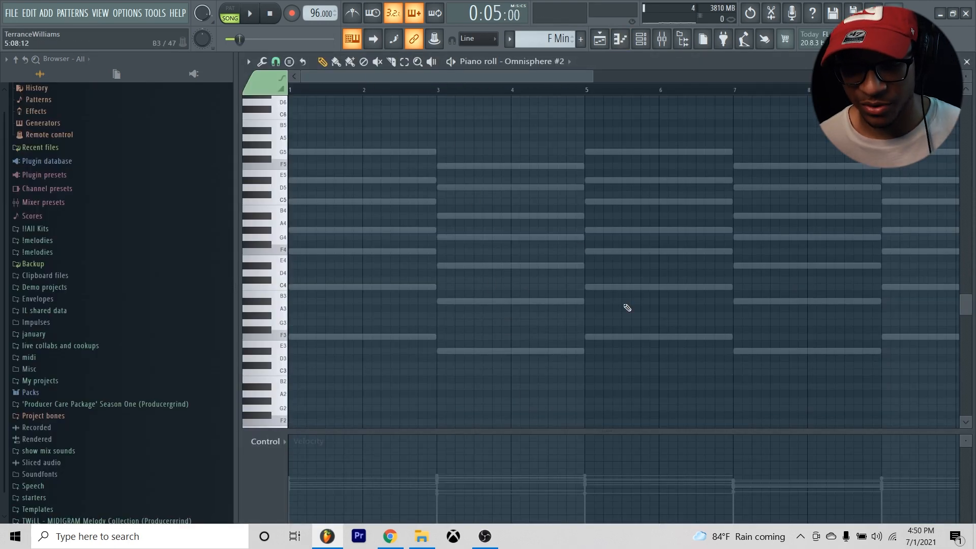
pyautogui.scroll(-3, 561, 101)
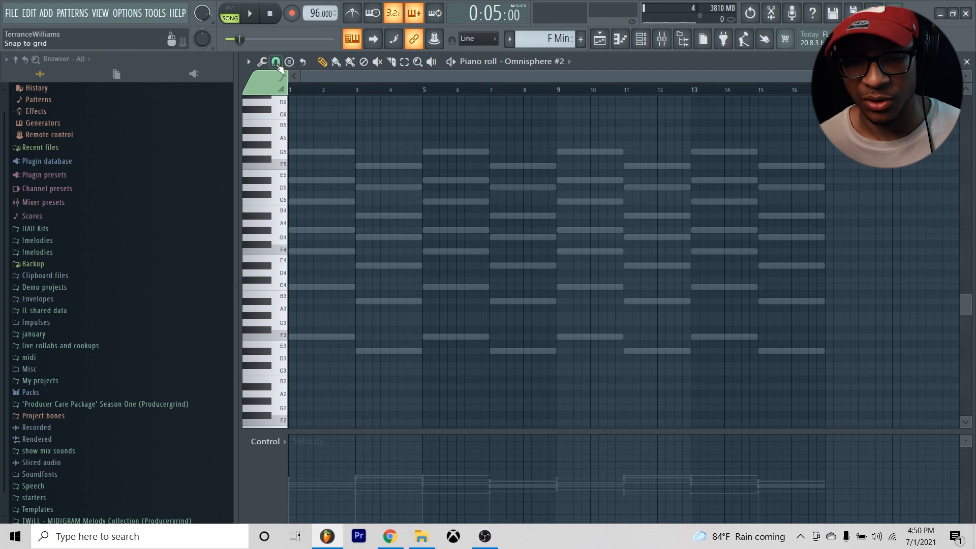
pyautogui.click(253, 63)
pyautogui.moveTo(298, 152)
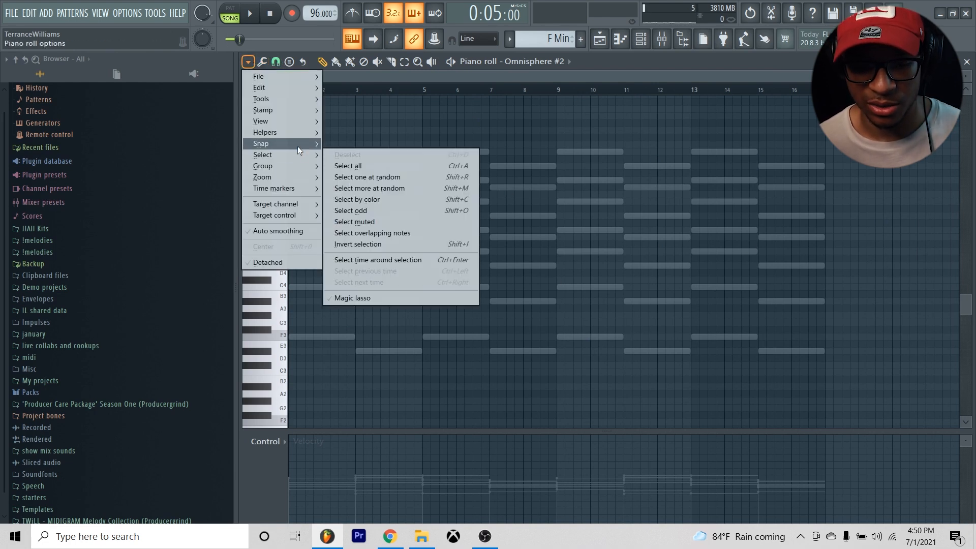
pyautogui.moveTo(298, 132)
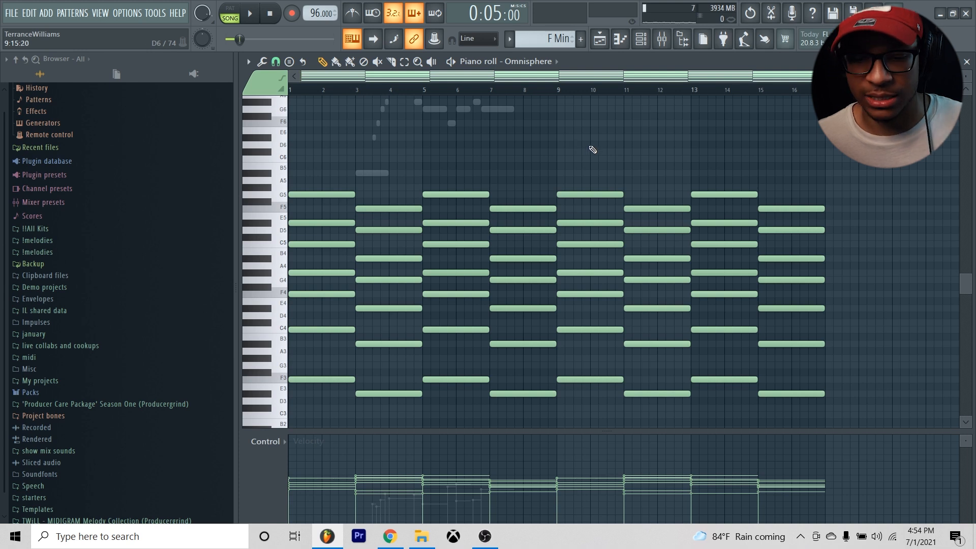
# - Strum the Omnisphere chords with the strumizer in alternating direction, fine-tuning the start time strength while auditioning the result
pyautogui.hotkey('alt', 's')
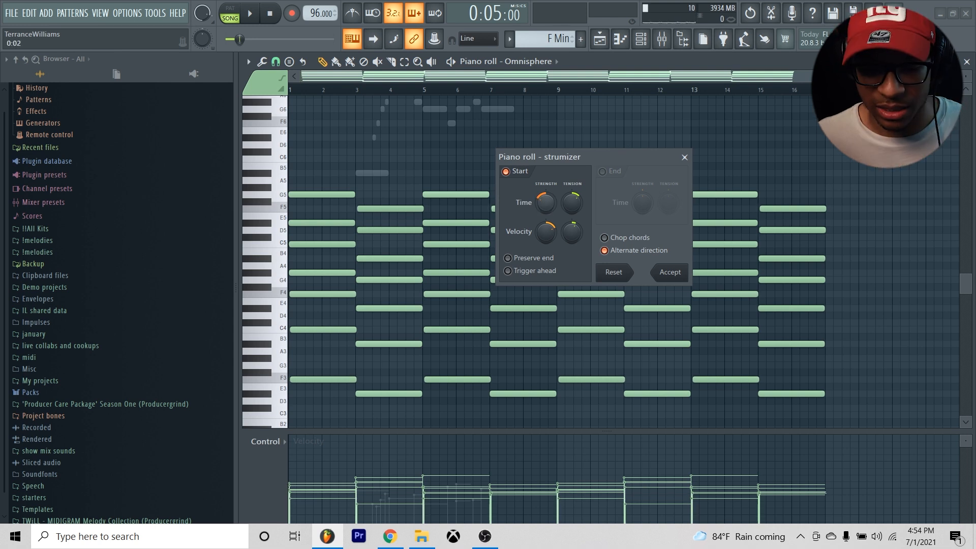
pyautogui.moveTo(577, 156); pyautogui.dragTo(653, 106)
pyautogui.press('space')
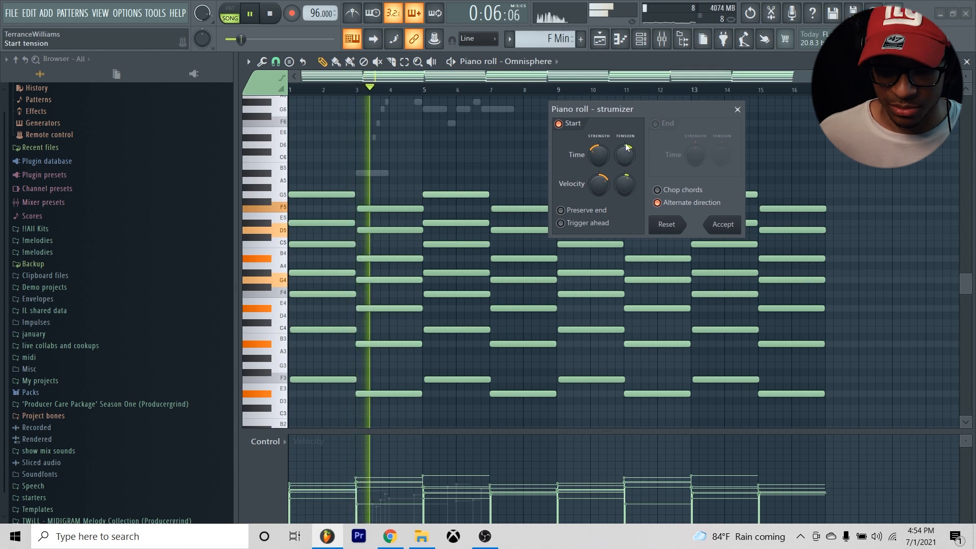
pyautogui.press('space')
pyautogui.press('space')
pyautogui.press('space')
pyautogui.moveTo(599, 155)
pyautogui.mouseDown()
pyautogui.moveTo(599, 129)
pyautogui.moveTo(594, 159)
pyautogui.mouseUp()
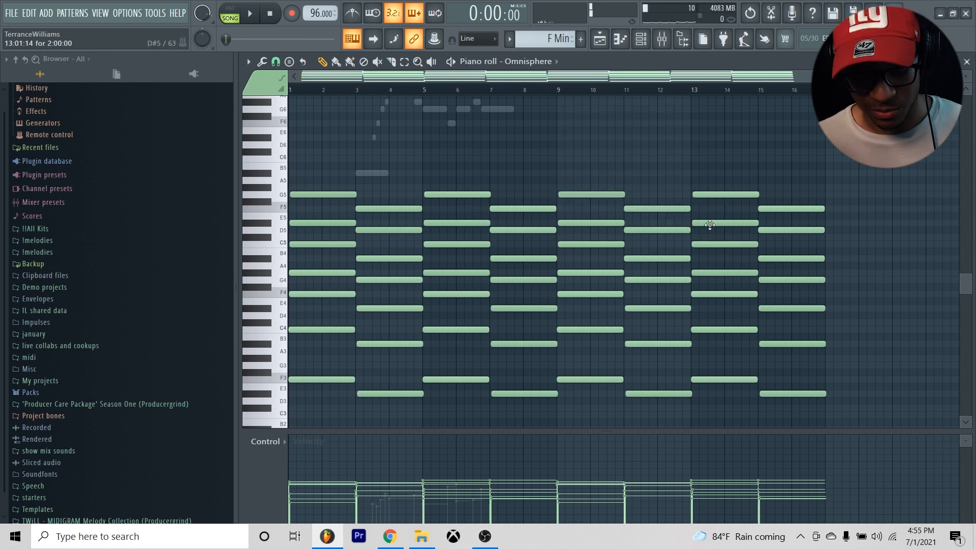
# - Adjust the strummed chords' velocities with the level scaling multiplier while auditioning the arrangement
pyautogui.hotkey('alt', 'x')
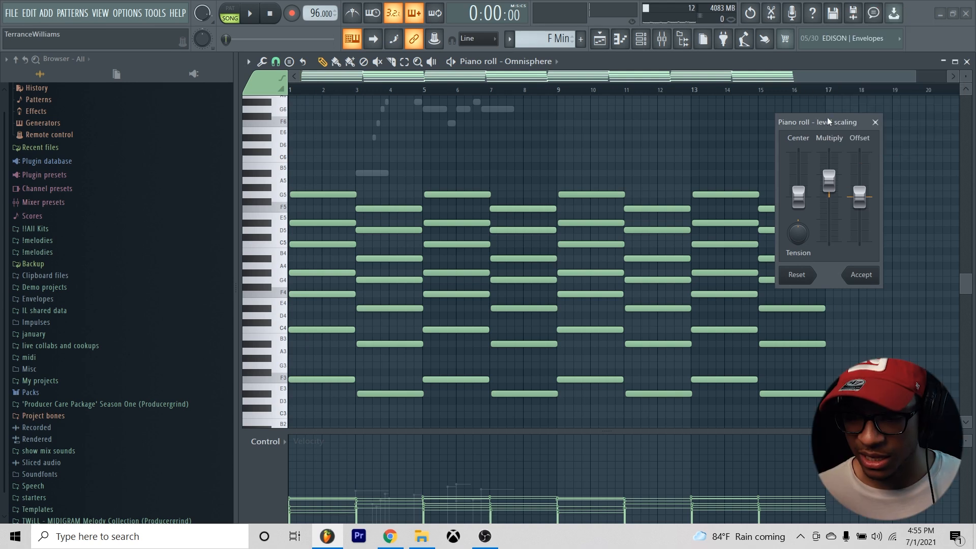
pyautogui.moveTo(827, 117); pyautogui.dragTo(885, 107)
pyautogui.press('space')
pyautogui.moveTo(884, 170); pyautogui.dragTo(884, 168)
pyautogui.press('space')
pyautogui.press('space')
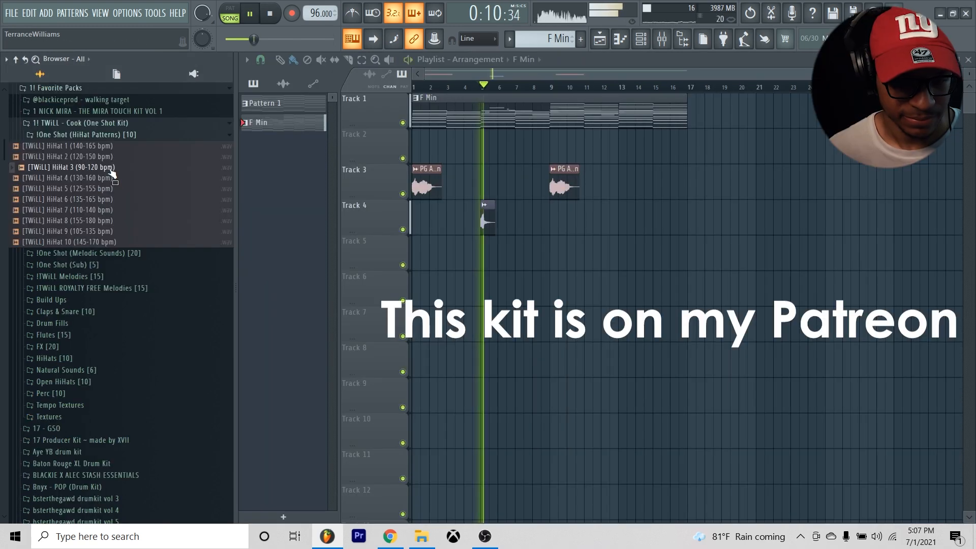
# - Place the [TWiLL] HiHat 3 (90-120 bpm) loop on Track 2 and route it to mixer insert 3
pyautogui.moveTo(69, 167); pyautogui.dragTo(461, 149)
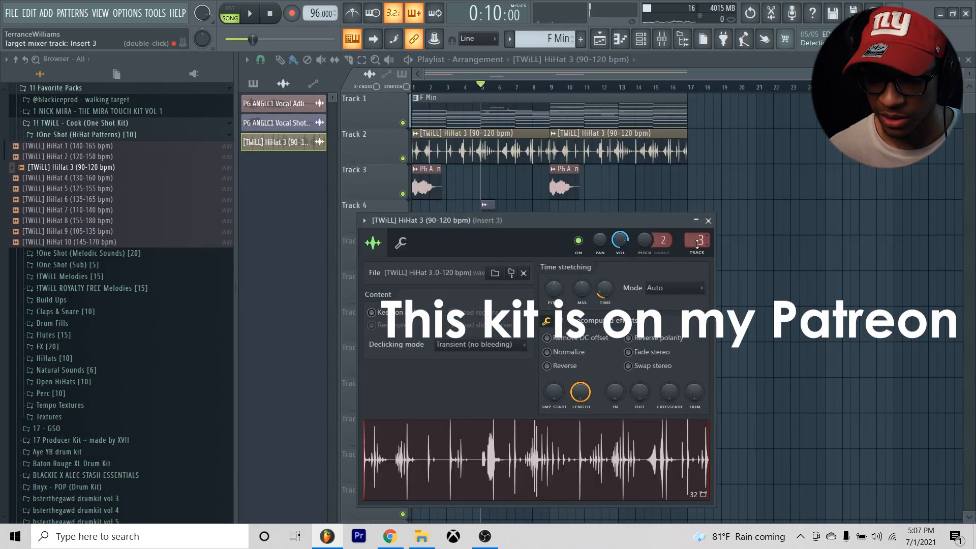
pyautogui.click(708, 221)
# - Lower the HiHat 3 loop's volume and its time-stretching pitch in the clip's channel settings
pyautogui.doubleClick(668, 135)
pyautogui.click(708, 221)
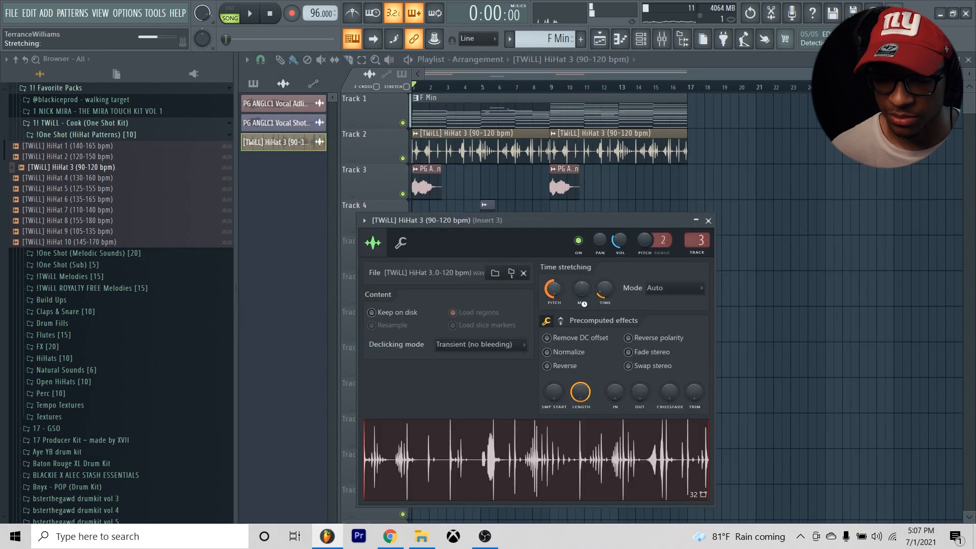
pyautogui.click(708, 220)
# - Add Fruity Love Philter to slot 1 of the hi-hat loop's mixer insert 3 and audition its effect
pyautogui.press('space')
pyautogui.click(660, 39)
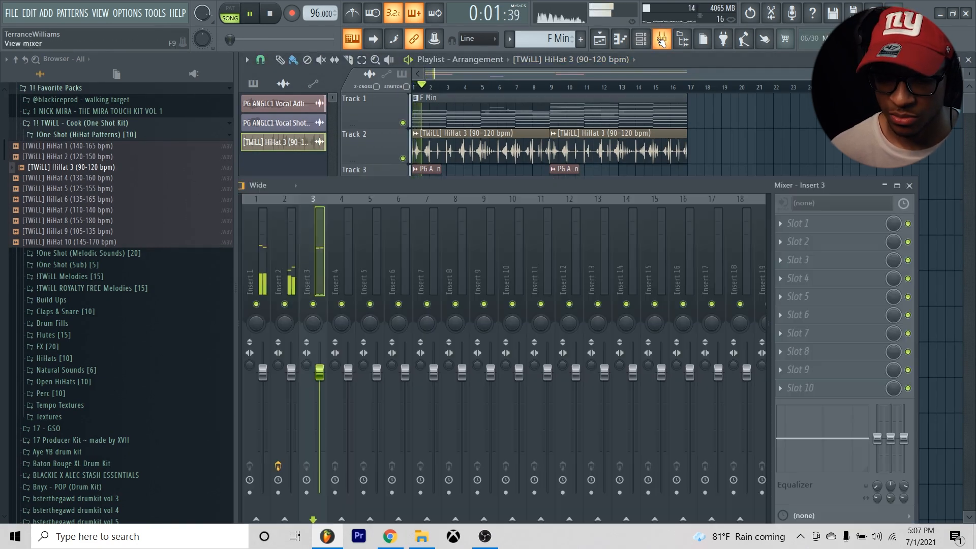
pyautogui.click(822, 229)
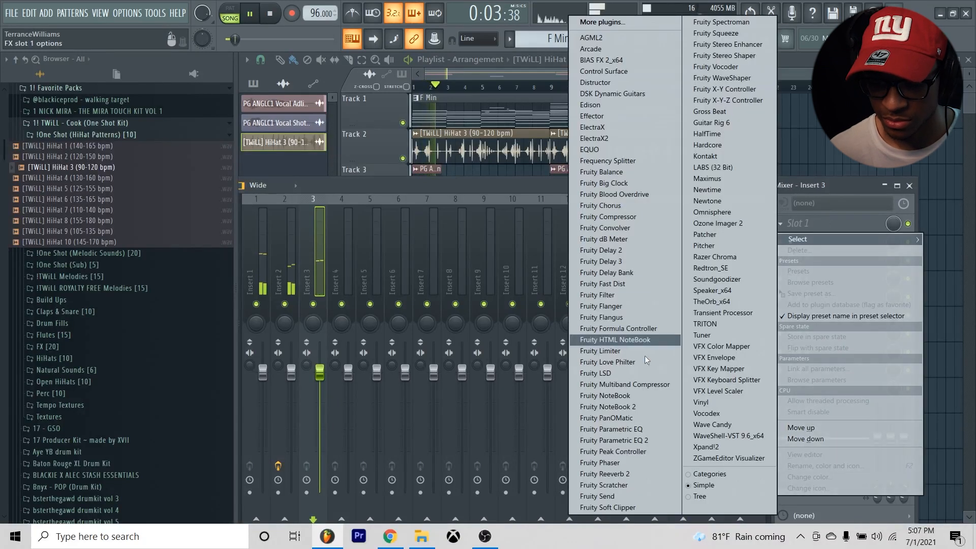
pyautogui.click(630, 362)
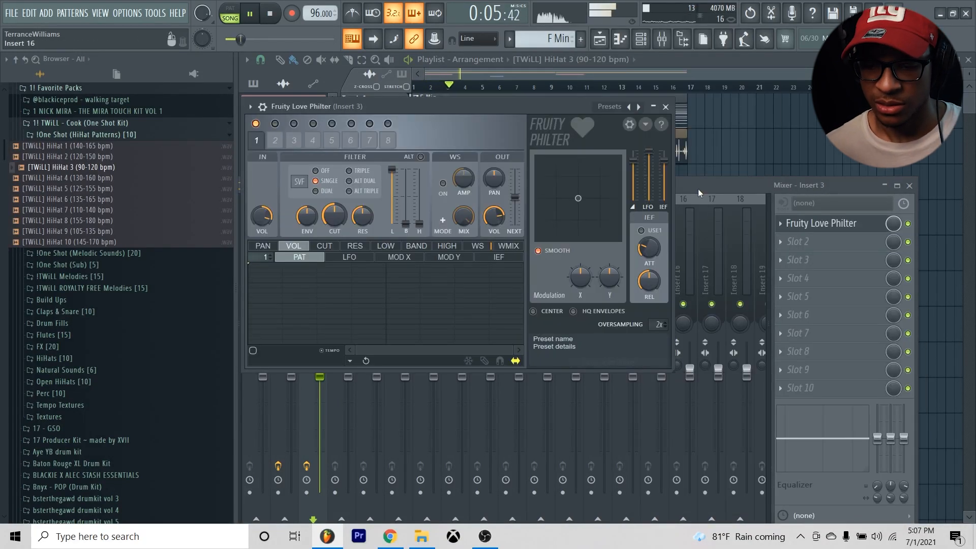
pyautogui.click(674, 177)
pyautogui.press('space')
pyautogui.moveTo(526, 110); pyautogui.dragTo(669, 95)
pyautogui.press('space')
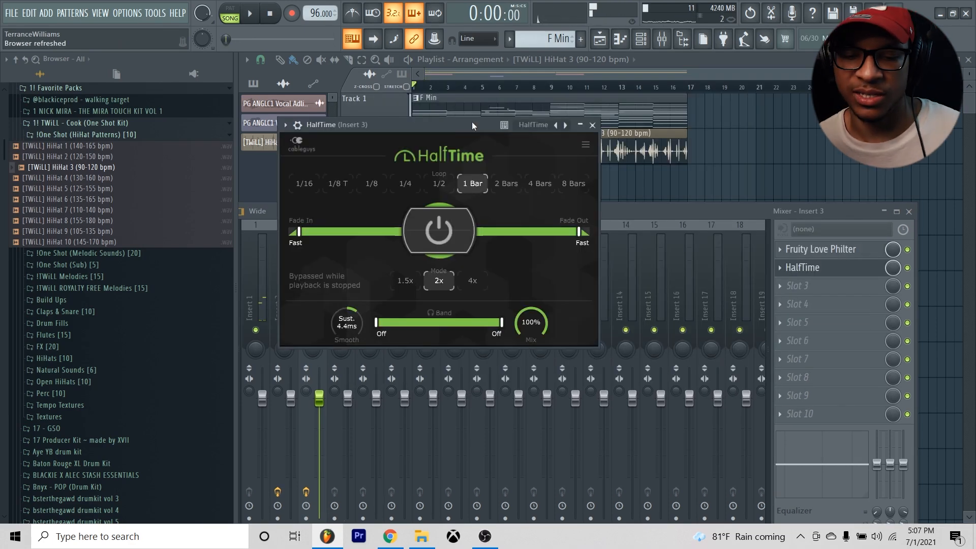
# - Audition HalfTime on insert 3 and add Fruity Reeverb 2 in slot 3 with its room size raised
pyautogui.press('space')
pyautogui.moveTo(472, 124); pyautogui.dragTo(611, 185)
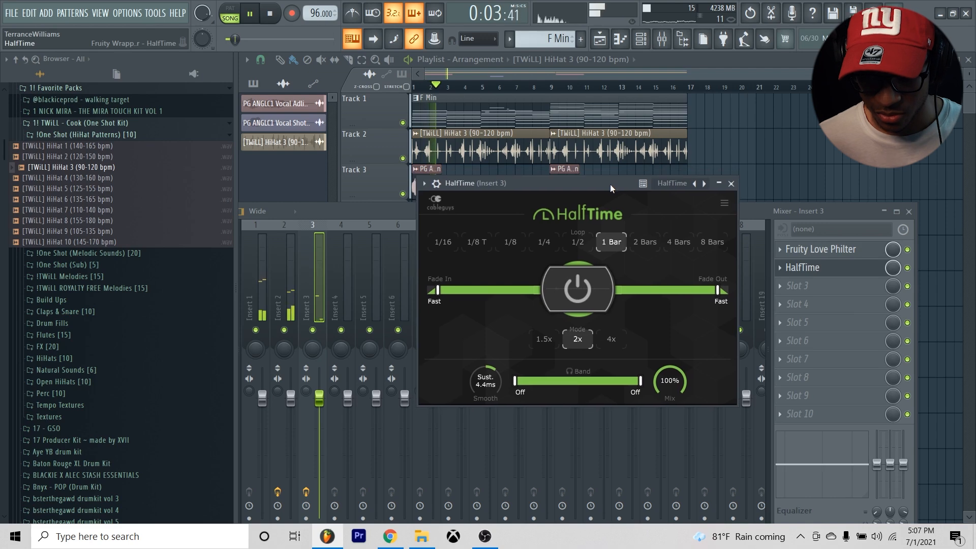
pyautogui.click(820, 285)
pyautogui.click(610, 474)
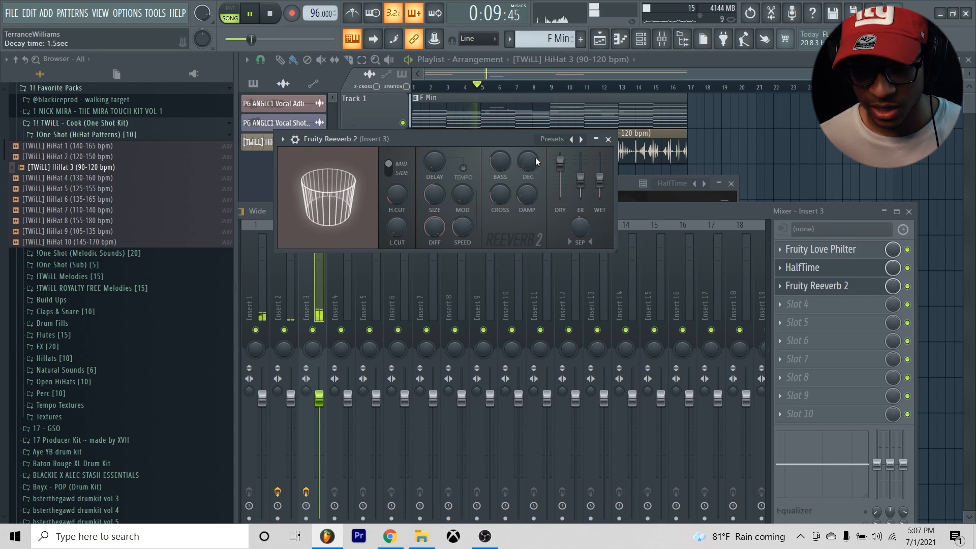
pyautogui.moveTo(436, 195); pyautogui.dragTo(436, 148)
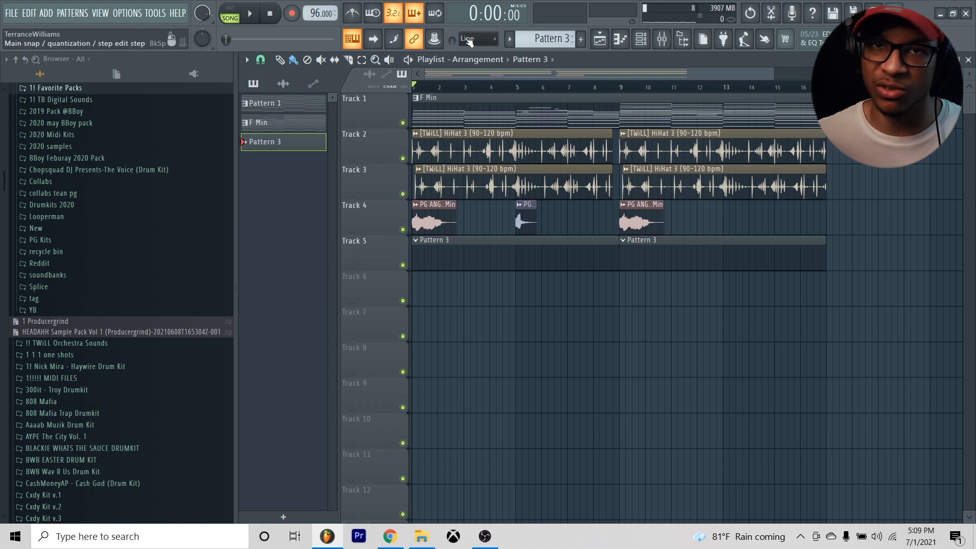
# - Look through the !stash samples and go to the PG PU Hihats folder of the Aye YB - PIPED UP Drum Kit
pyautogui.click(51, 207)
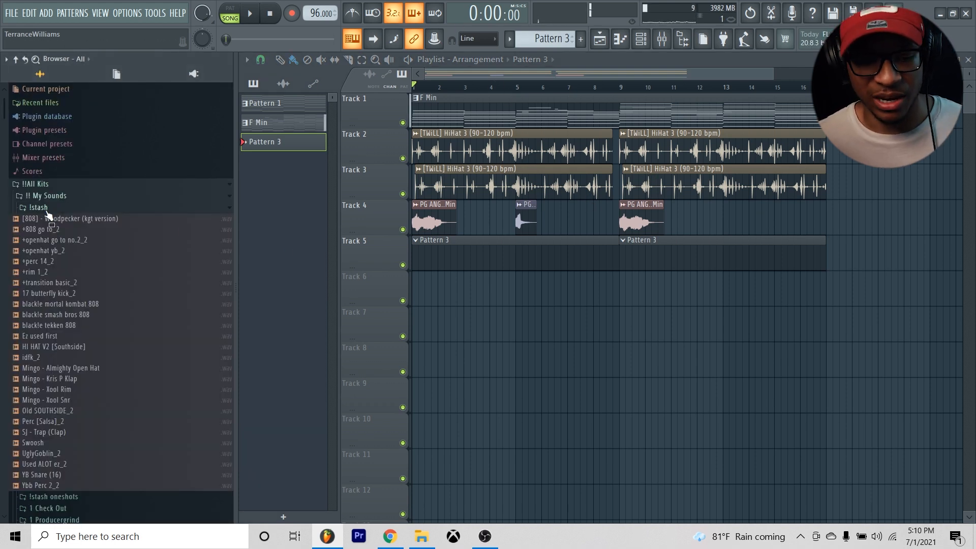
pyautogui.click(47, 209)
pyautogui.click(57, 197)
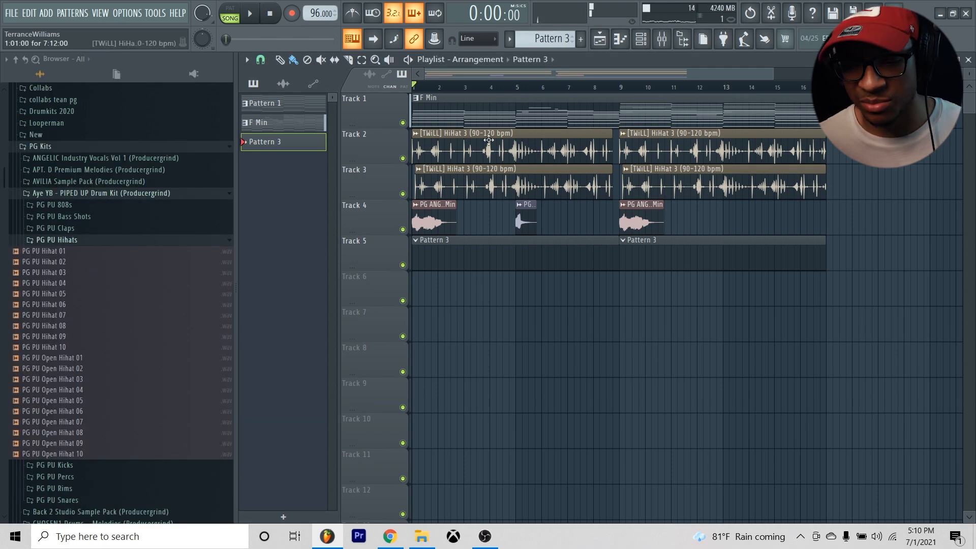
pyautogui.click(670, 44)
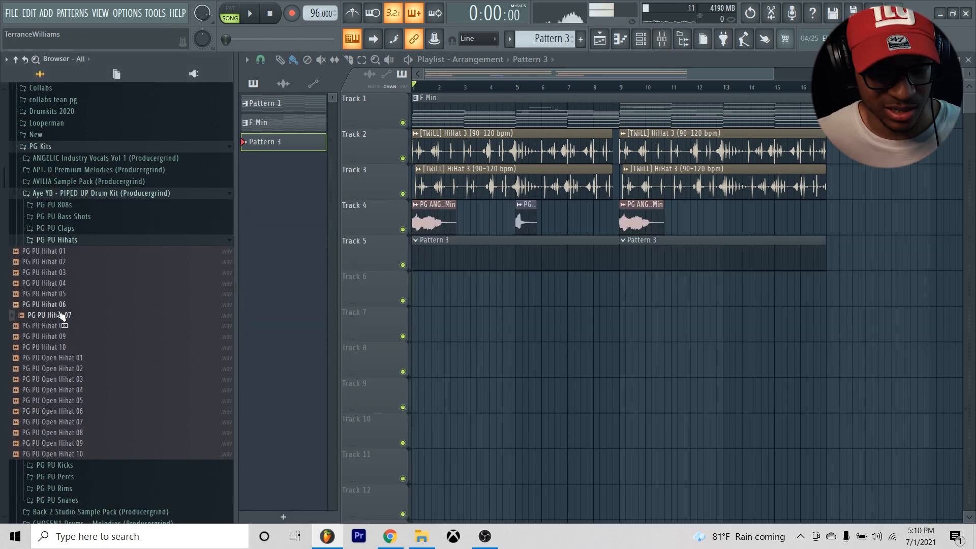
# - Audition several PG PU hi-hat samples, including Hihat 02 and Hihat 01, against the arrangement
pyautogui.press('space')
pyautogui.click(88, 296)
pyautogui.press('space')
pyautogui.click(95, 260)
pyautogui.press('space')
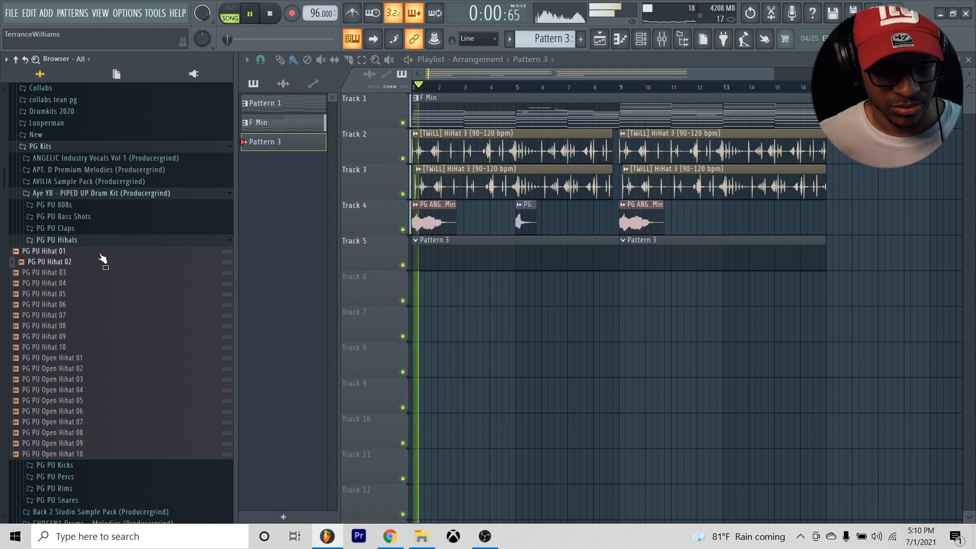
pyautogui.click(99, 251)
# - Add PG PU Hihat 01 as a new channel in the channel rack and open its piano roll
pyautogui.press('F6')
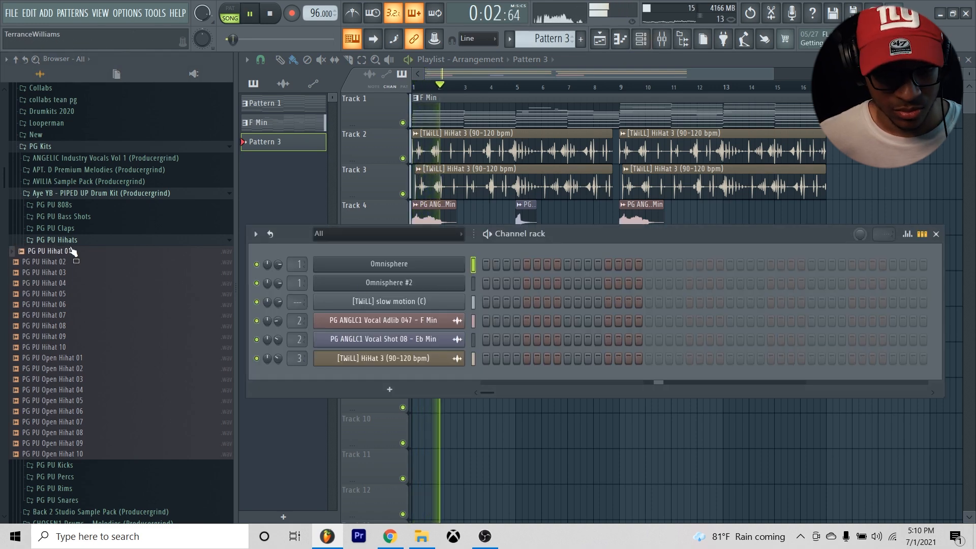
pyautogui.moveTo(70, 251); pyautogui.dragTo(403, 375)
pyautogui.press('F7')
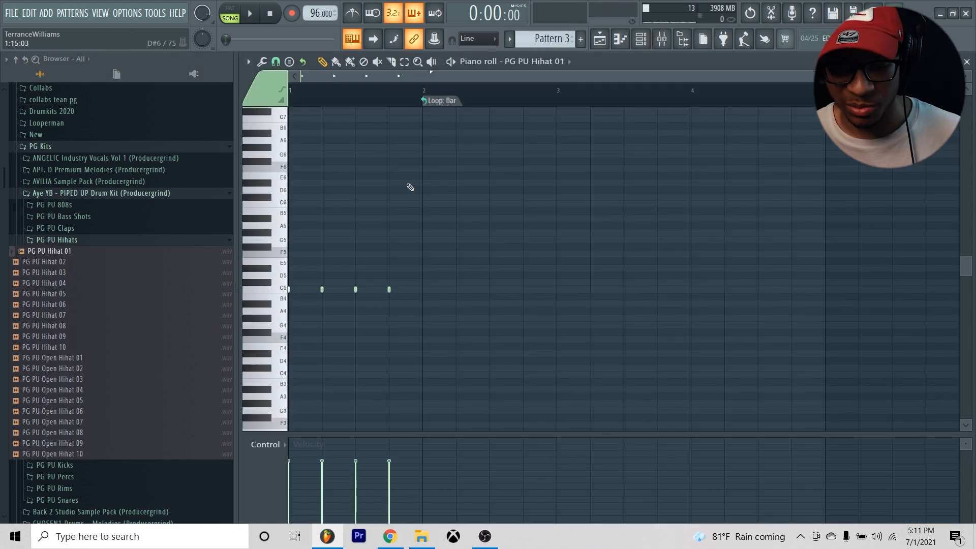
# - Set the snap of the PG PU Hihat 01 piano roll to 1/4 beat after checking playback
pyautogui.press('space')
pyautogui.click(277, 62)
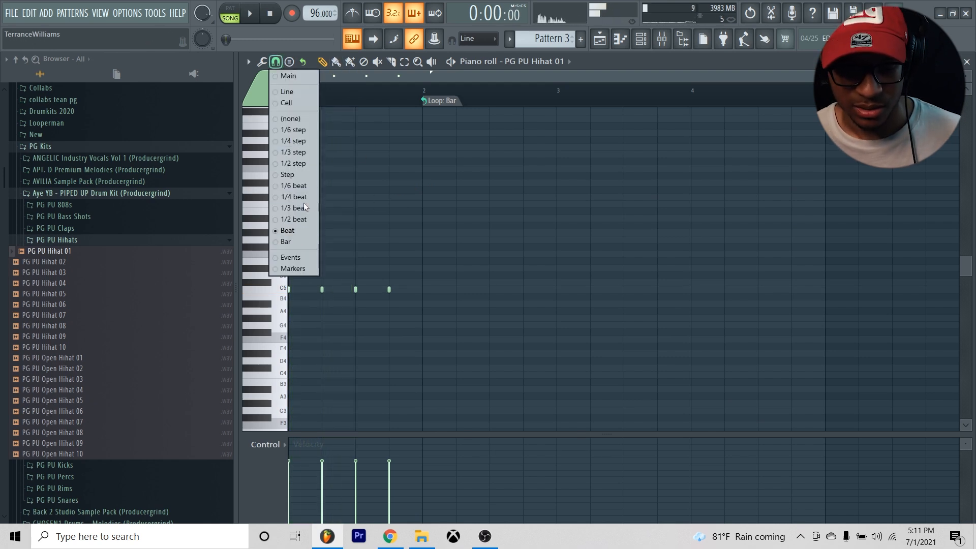
pyautogui.click(299, 198)
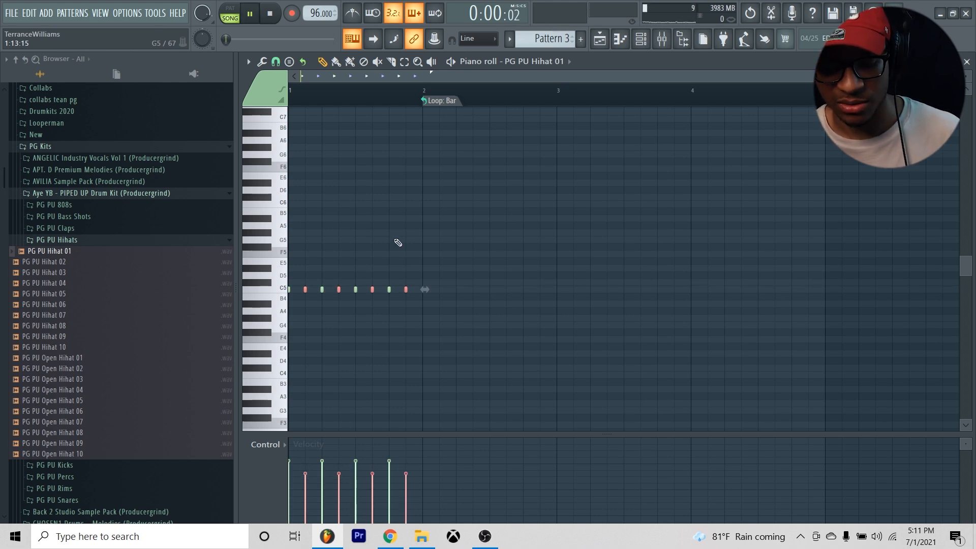
# - Adjust the snap and fill the one-bar PG PU Hihat 01 pattern with C5 hits on all sixteen steps at varied velocities
pyautogui.press('space')
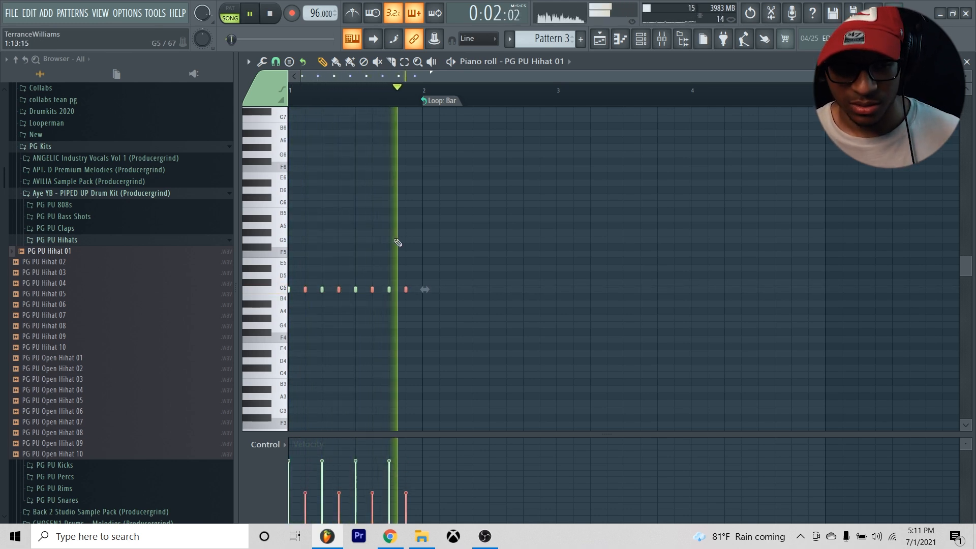
pyautogui.press('space')
pyautogui.click(276, 62)
pyautogui.click(299, 197)
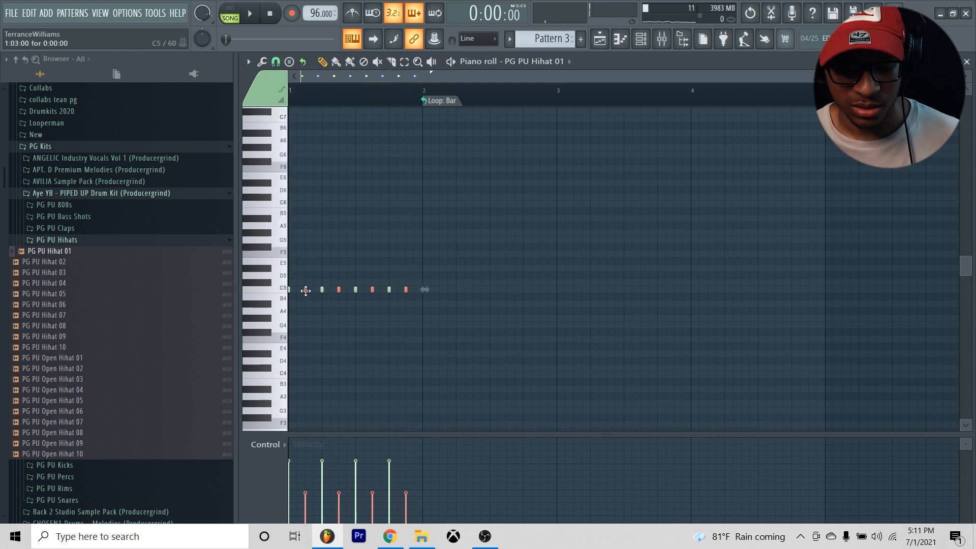
pyautogui.press('space')
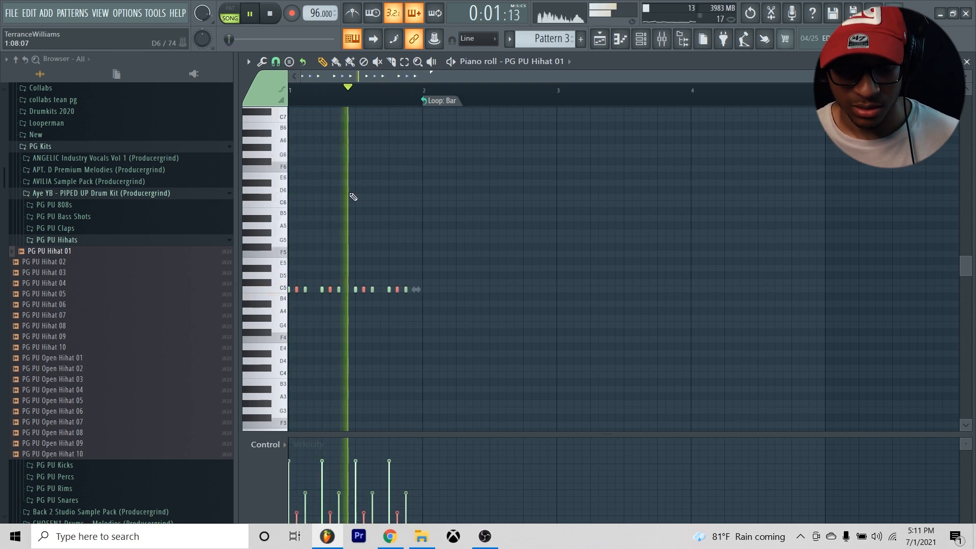
pyautogui.moveTo(297, 290); pyautogui.dragTo(312, 290)
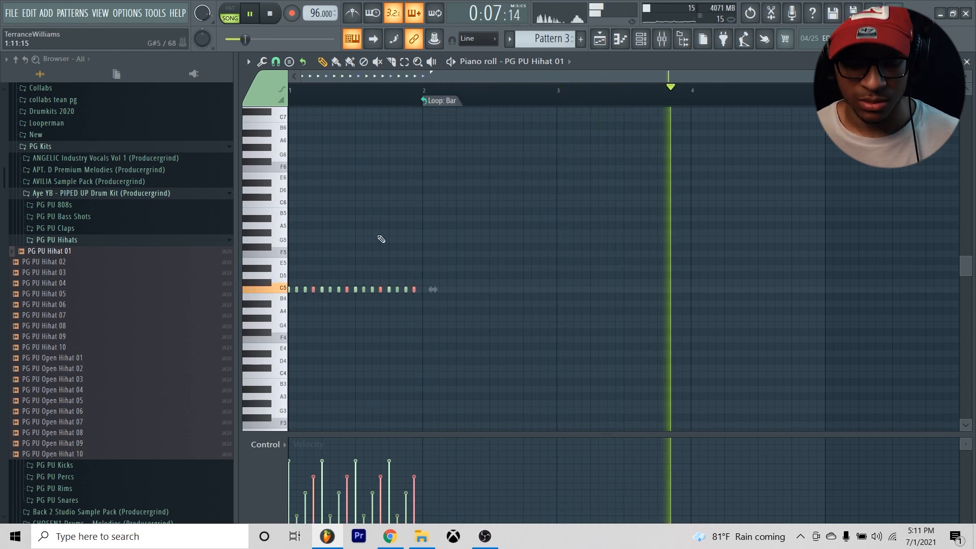
# - Audition open hihats from the PG PU Hihats folder and add PG PU Open Hihat 05 as a channel with a hit on step 7
pyautogui.click(120, 371)
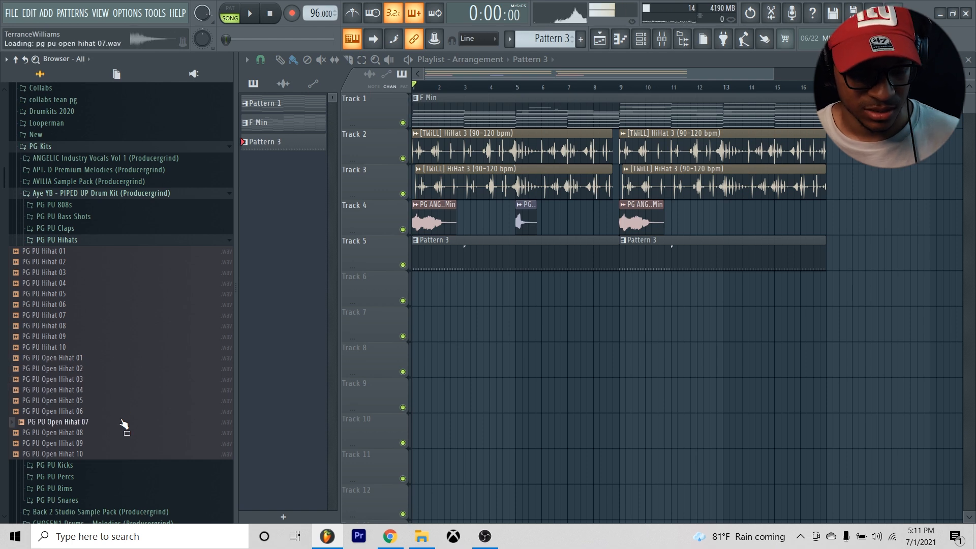
pyautogui.press('space')
pyautogui.click(122, 402)
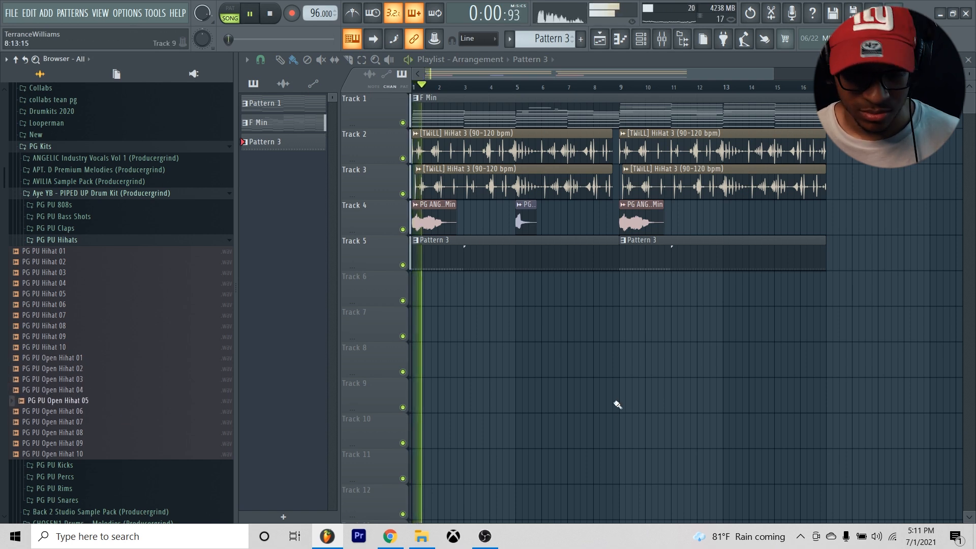
pyautogui.press('F6')
pyautogui.moveTo(71, 402); pyautogui.dragTo(525, 495)
pyautogui.click(554, 490)
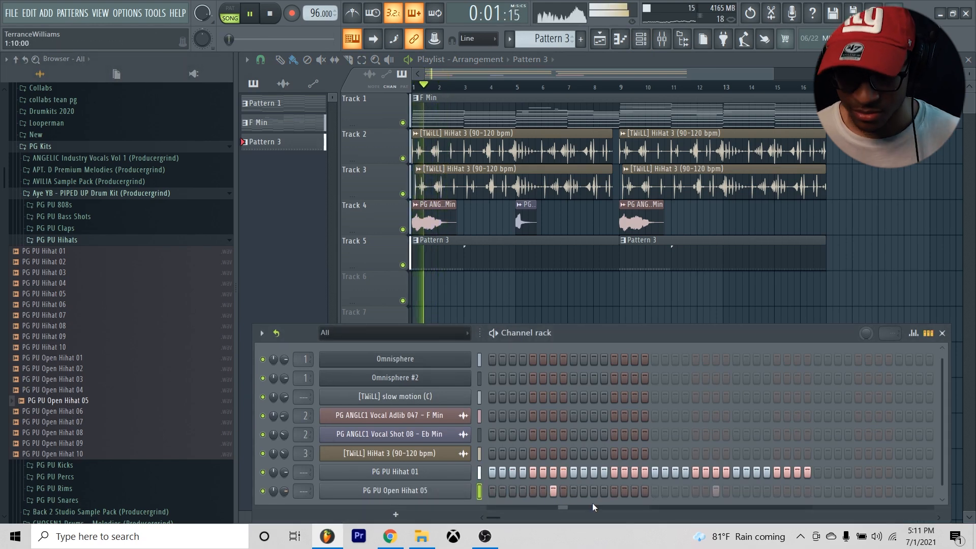
# - Audition more open hihats and add PG PU Open Hihat 02 as a channel with hits on steps 1 and 23
pyautogui.click(104, 379)
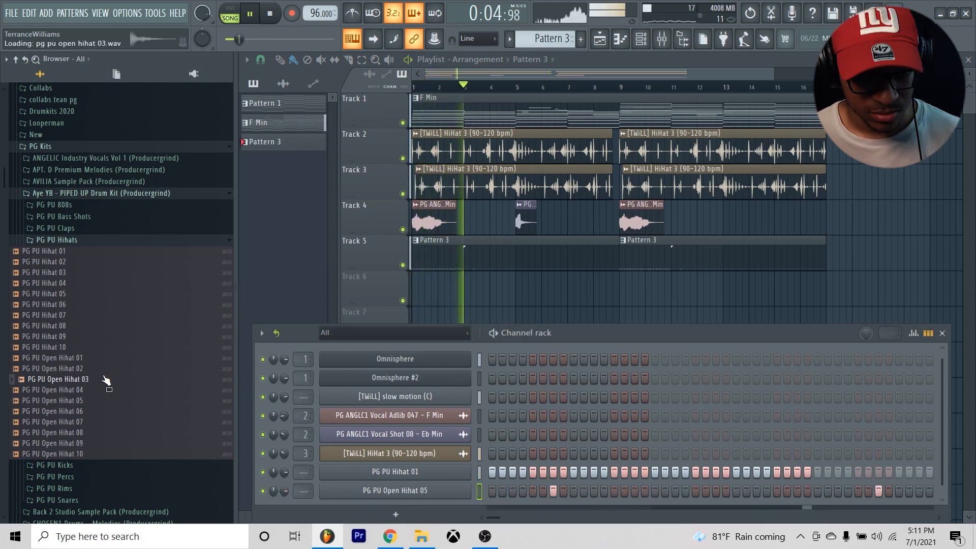
pyautogui.click(107, 390)
pyautogui.click(110, 412)
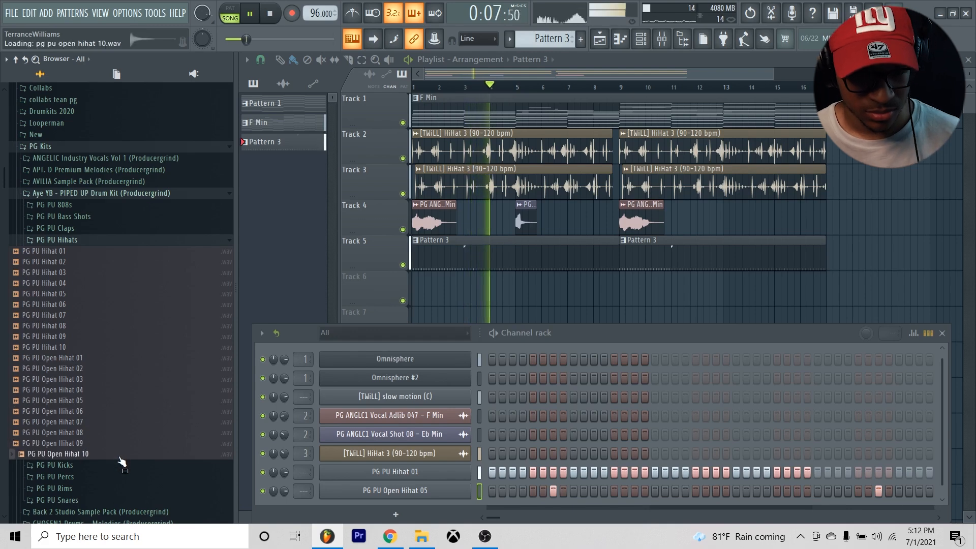
pyautogui.click(117, 433)
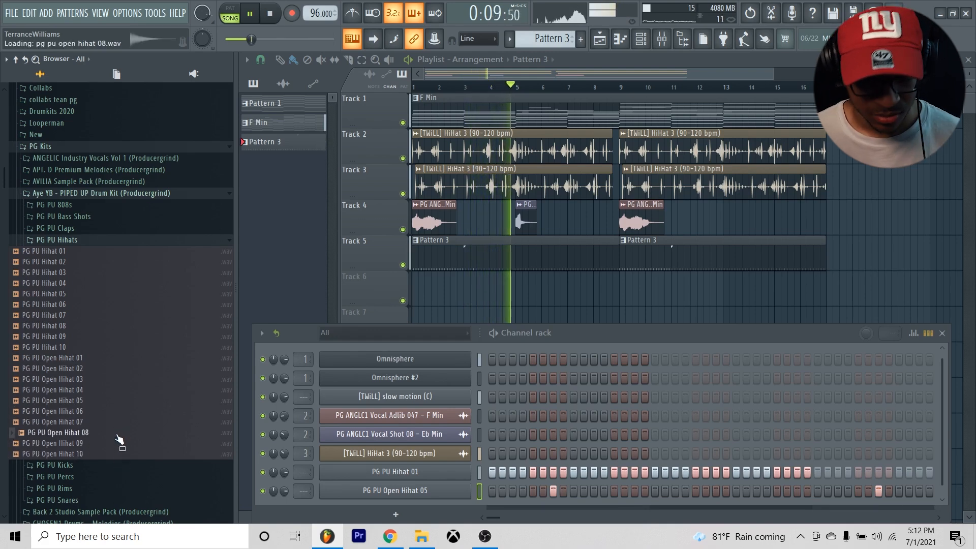
pyautogui.moveTo(66, 368); pyautogui.dragTo(397, 491)
pyautogui.click(492, 491)
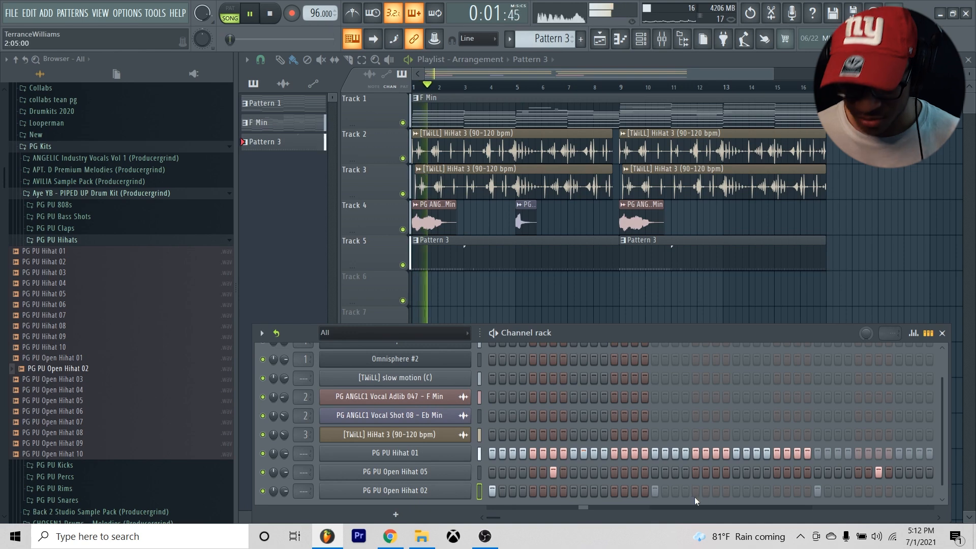
pyautogui.click(716, 491)
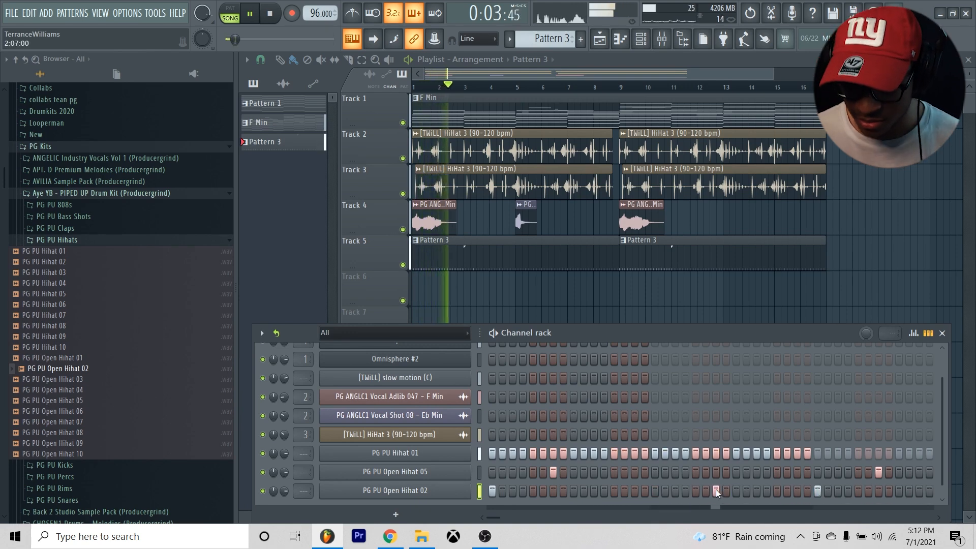
# - Open the PG PU Claps folder and audition claps 01 to 05 against the playing arrangement
pyautogui.click(50, 229)
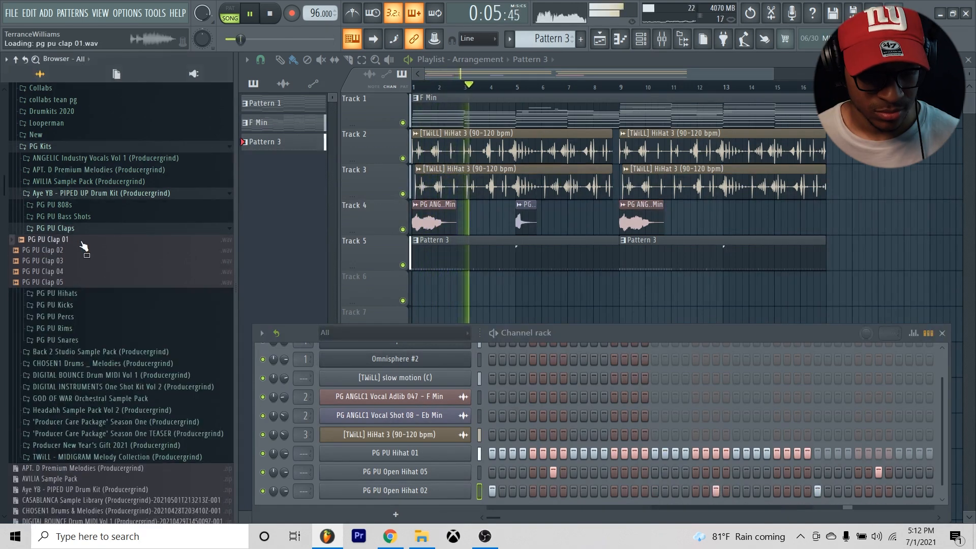
pyautogui.click(82, 282)
pyautogui.click(80, 273)
pyautogui.click(81, 263)
pyautogui.click(81, 251)
pyautogui.click(80, 241)
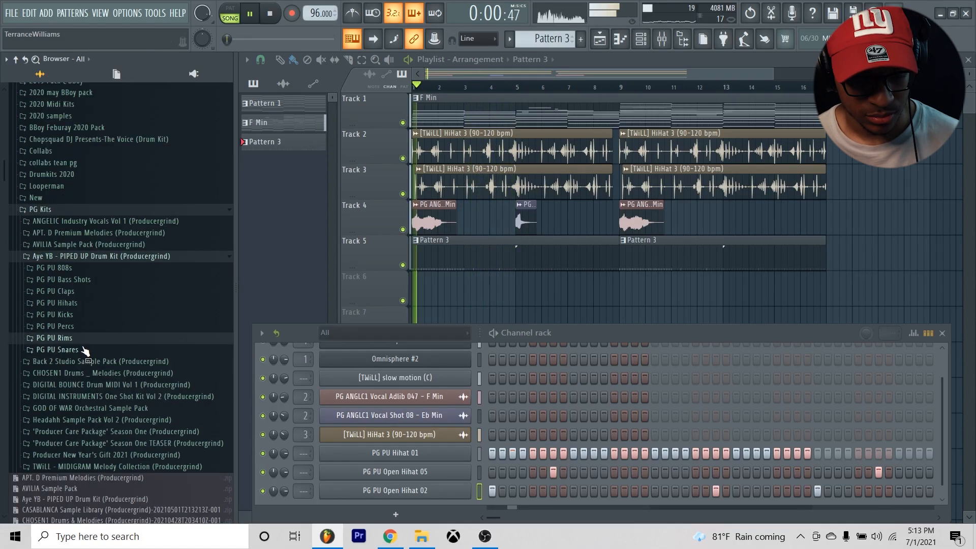
# - Audition the PG PU Rims samples, add PG PU Rim 01 as a channel with a hit on step 9, and open its channel settings
pyautogui.click(83, 341)
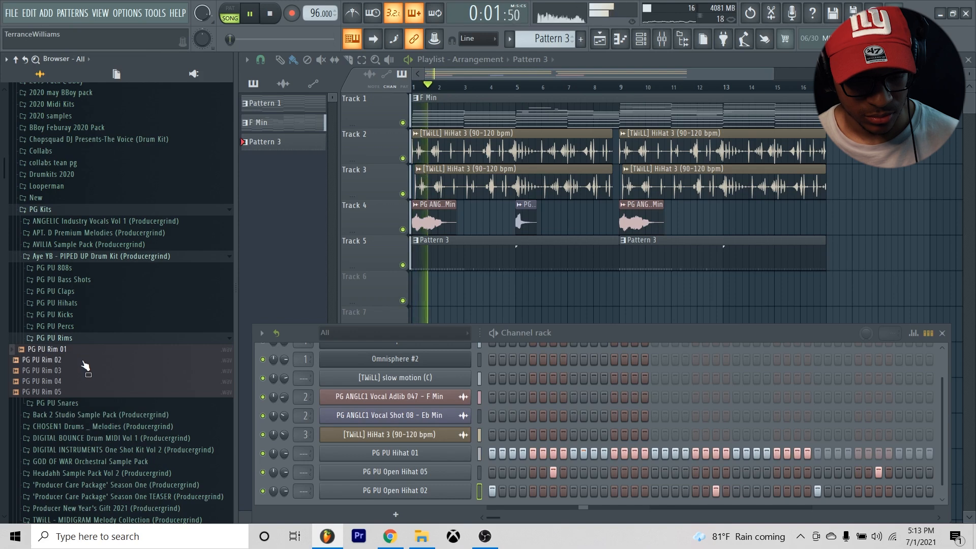
pyautogui.press('Down')
pyautogui.press('Down')
pyautogui.press('Down')
pyautogui.press('Down')
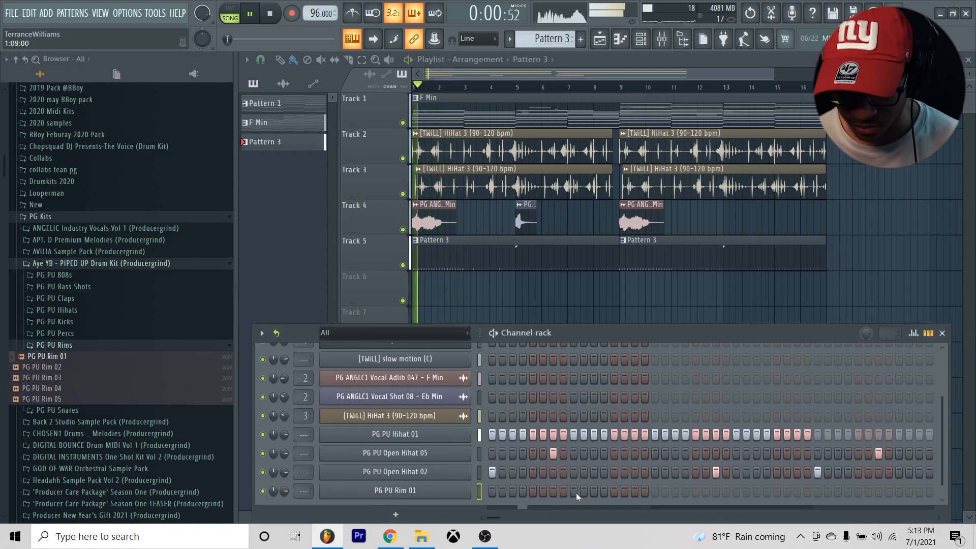
pyautogui.click(370, 492)
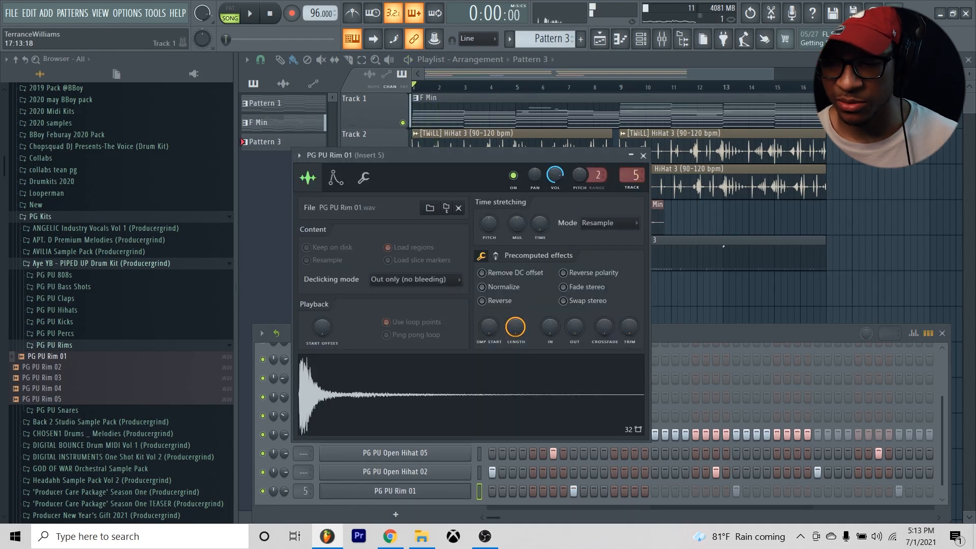
# - Load Fruity Reeverb 2 on mixer insert 5 for PG PU Rim 01 and adjust its decay time during playback
pyautogui.press('F9')
pyautogui.click(848, 272)
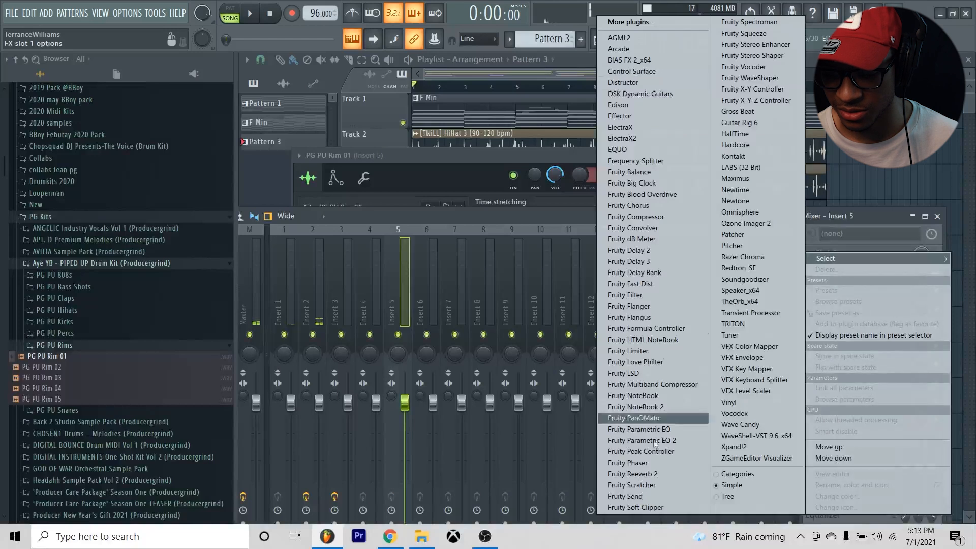
pyautogui.click(643, 475)
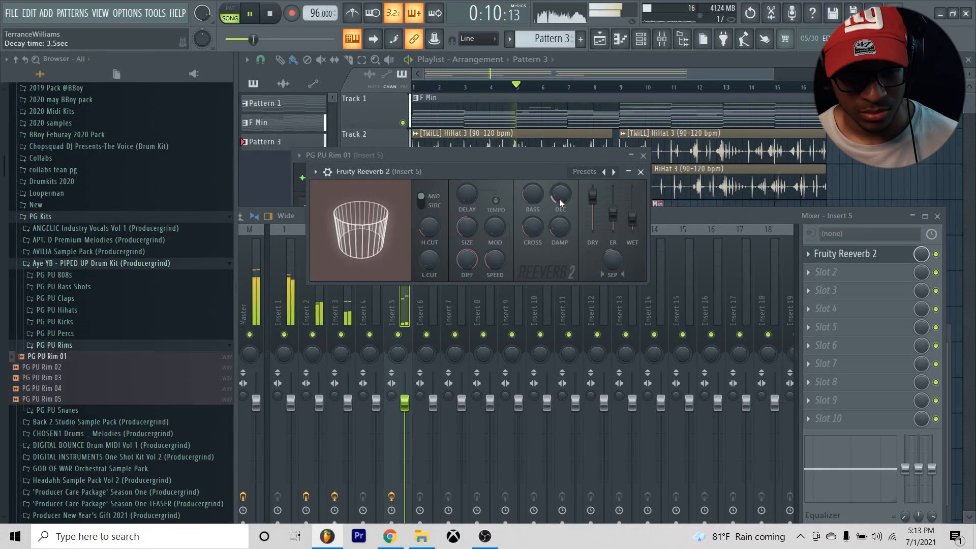
pyautogui.moveTo(560, 200); pyautogui.dragTo(563, 197)
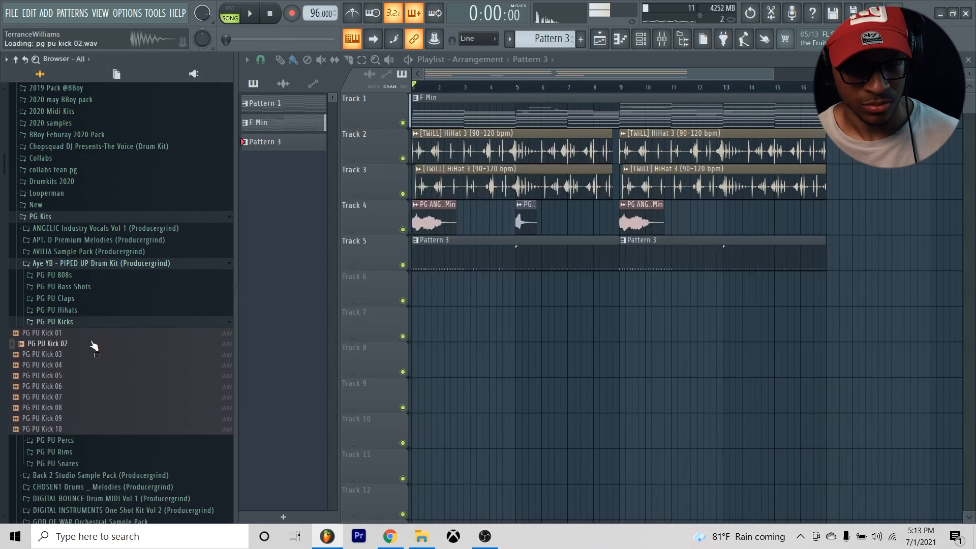
# - Program PG PU Kick 05 with C5 hits on steps 7, 17, 19 and 27, removing the hit on step 8
pyautogui.press('space')
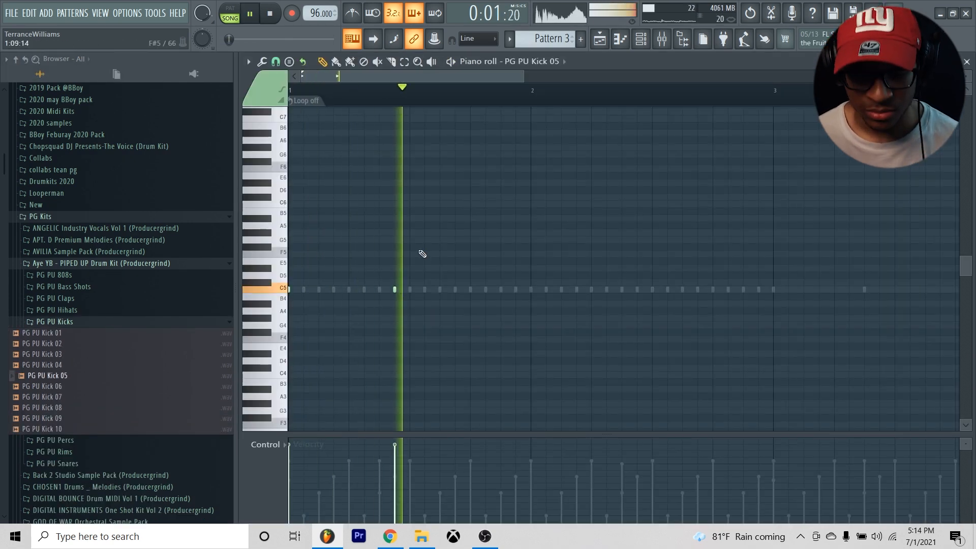
pyautogui.click(531, 289)
pyautogui.click(561, 289)
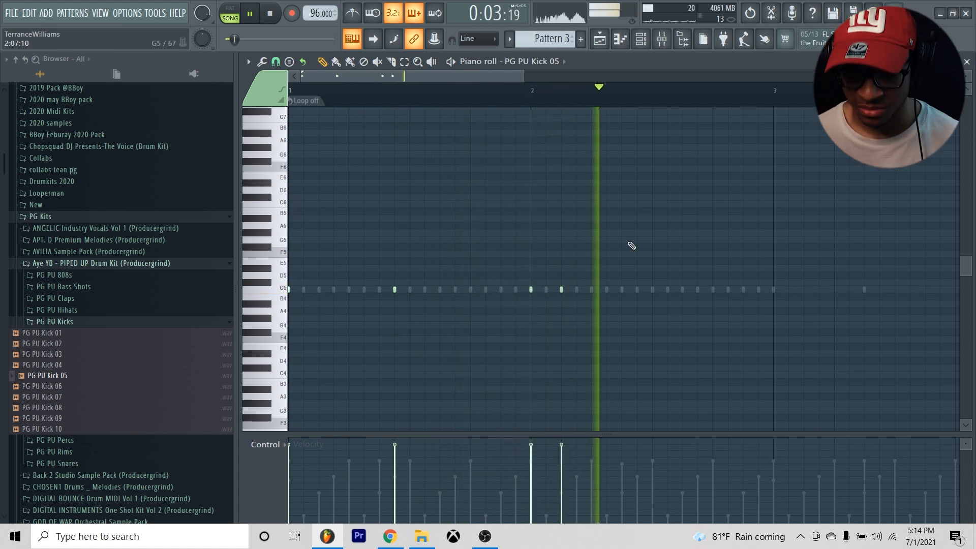
pyautogui.click(682, 282)
pyautogui.rightClick(394, 289)
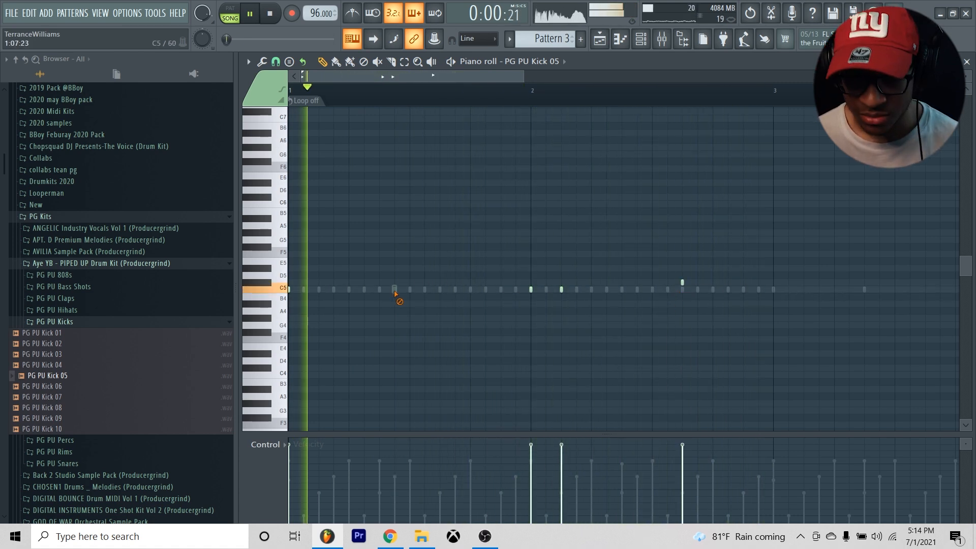
pyautogui.click(380, 289)
pyautogui.scroll(-2, 478, 121)
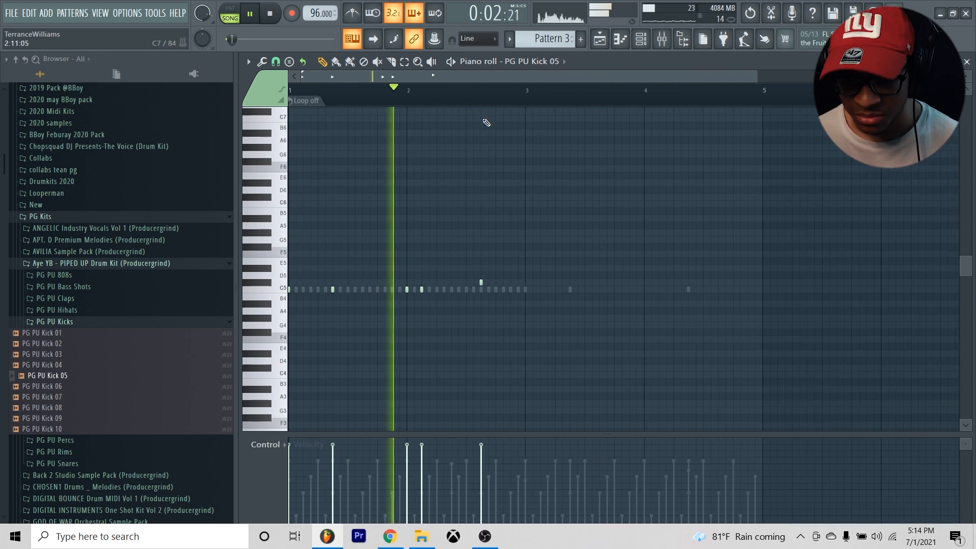
pyautogui.moveTo(481, 283); pyautogui.dragTo(481, 289)
# - Audition the samples in the PG PU Snares folder and add PG PU Snare 02 as a channel with a hit on step 3
pyautogui.press('F5')
pyautogui.click(54, 322)
pyautogui.click(72, 356)
pyautogui.click(77, 370)
pyautogui.click(81, 379)
pyautogui.click(84, 389)
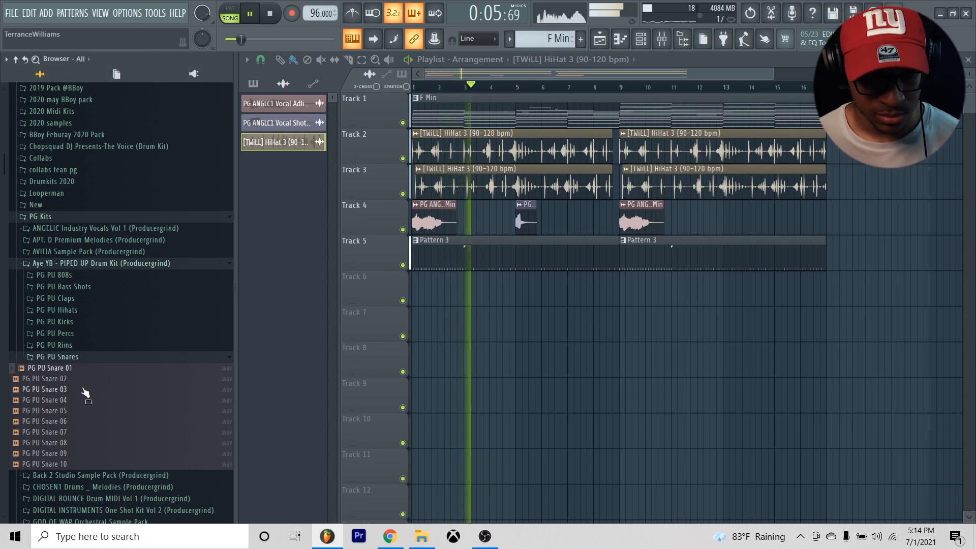
pyautogui.click(87, 400)
pyautogui.click(90, 410)
pyautogui.click(93, 421)
pyautogui.click(94, 432)
pyautogui.click(97, 443)
pyautogui.click(98, 454)
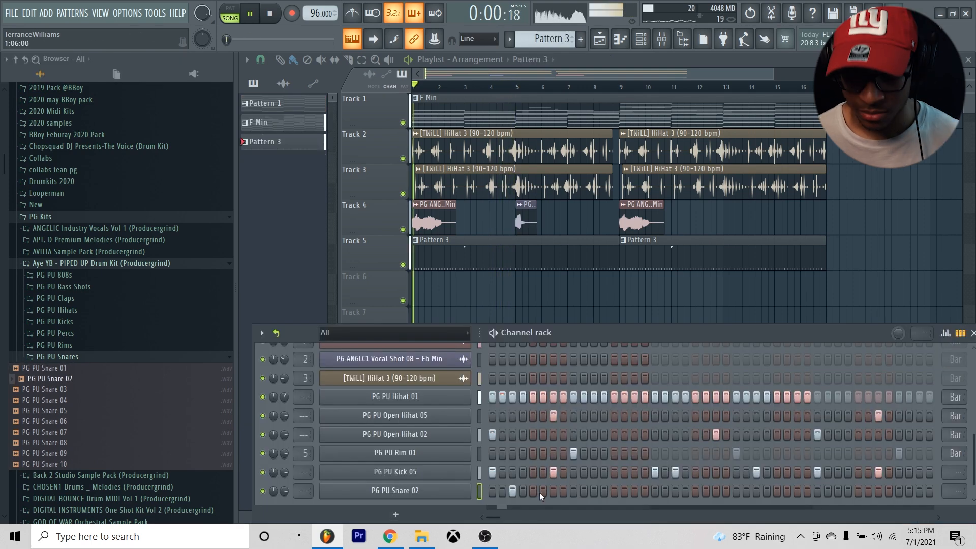
# - Place PG PU Snare 02 hits on steps 6, 22 and 38 in the channel rack
pyautogui.click(544, 491)
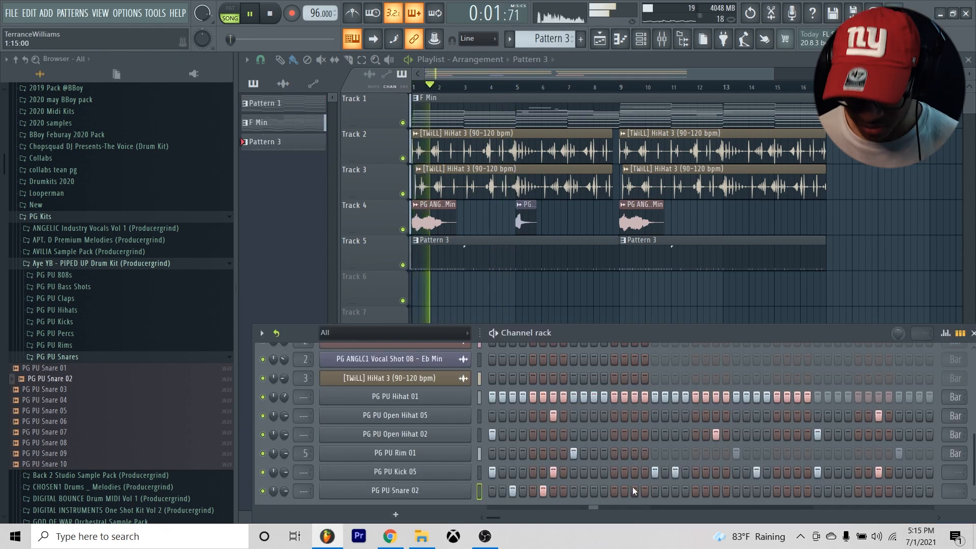
pyautogui.click(706, 492)
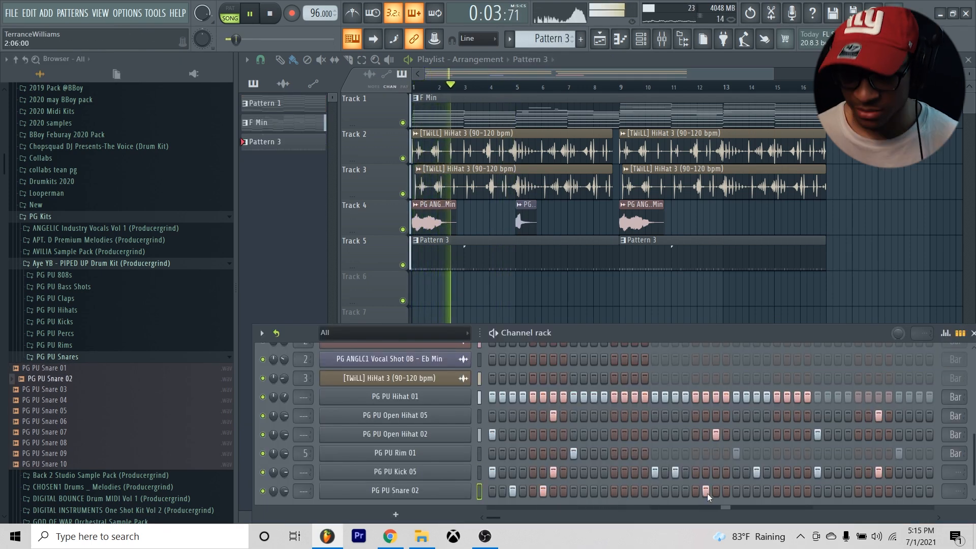
pyautogui.click(869, 492)
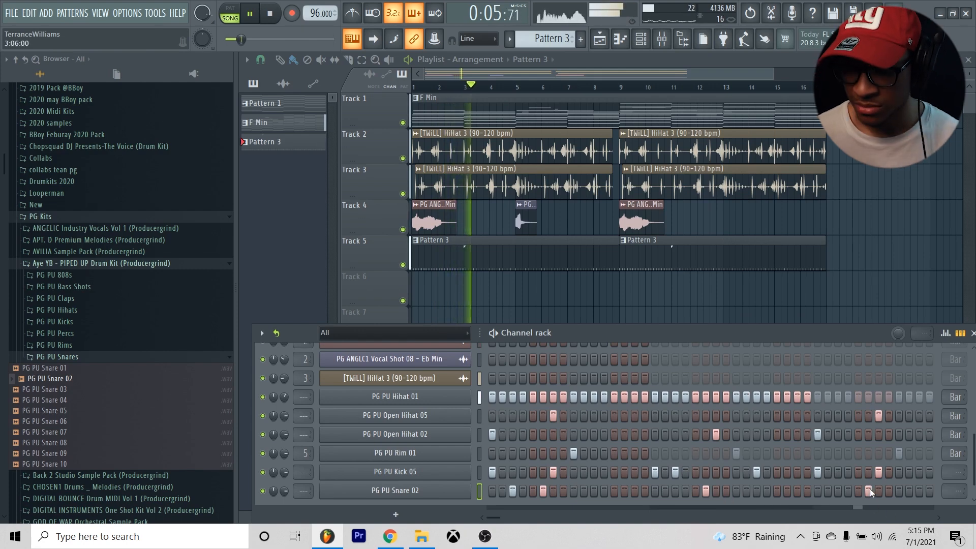
# - Add two C5 notes late in bar 4 of the PG PU Snare 02 piano roll and select bars 1 to 4
pyautogui.rightClick(473, 498)
pyautogui.click(496, 351)
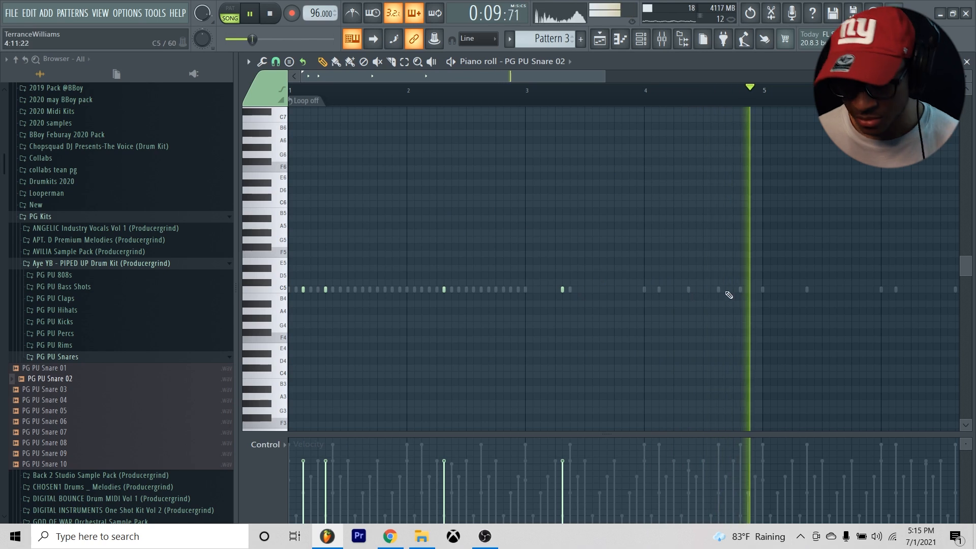
pyautogui.scroll(2, 743, 100)
pyautogui.click(707, 290)
pyautogui.click(756, 289)
pyautogui.scroll(-2, 767, 104)
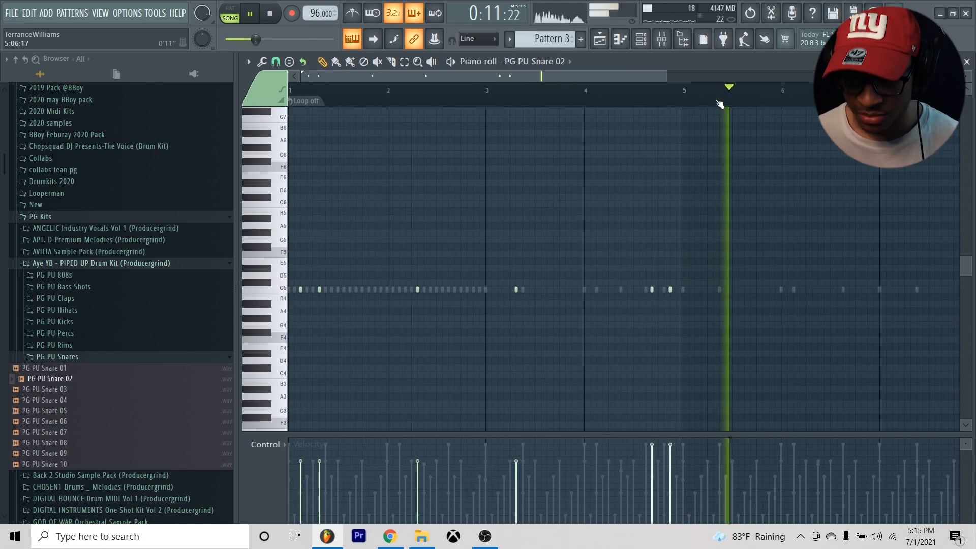
pyautogui.moveTo(689, 92); pyautogui.dragTo(1, 243)
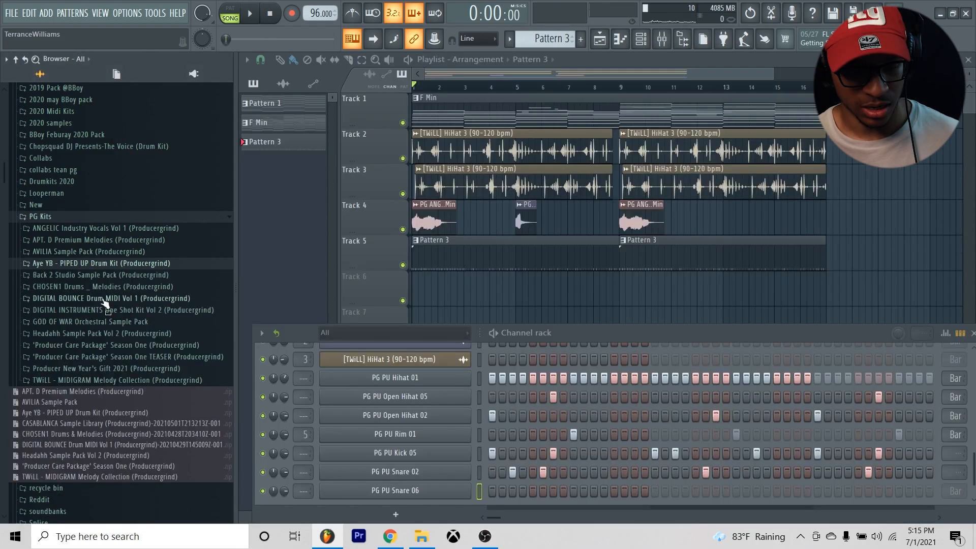
# - Collapse the PG Kits folder and open the Snare Rolls folder inside MG 2 Drum MIDIs of TWill MIDIGRAM 2
pyautogui.click(76, 218)
pyautogui.scroll(-12, 77, 230)
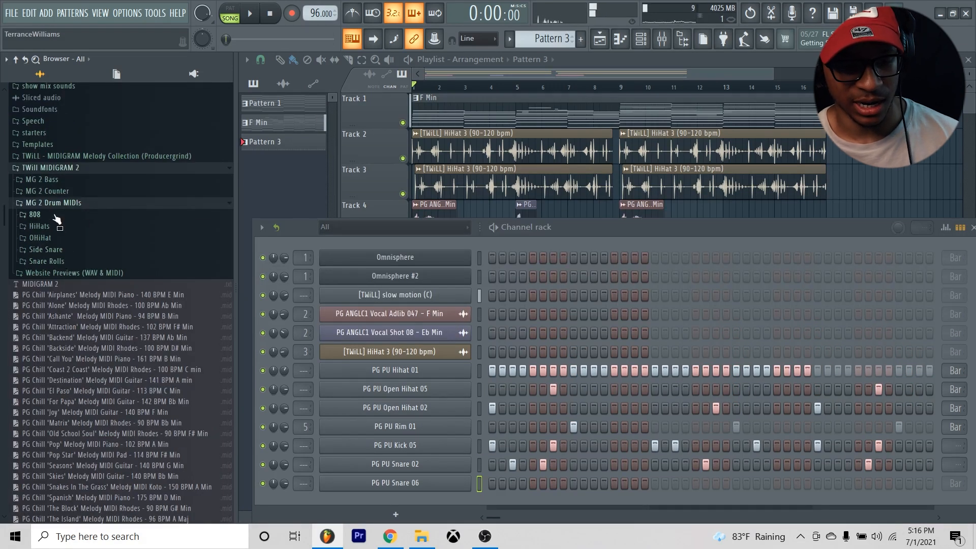
pyautogui.click(55, 224)
pyautogui.click(51, 227)
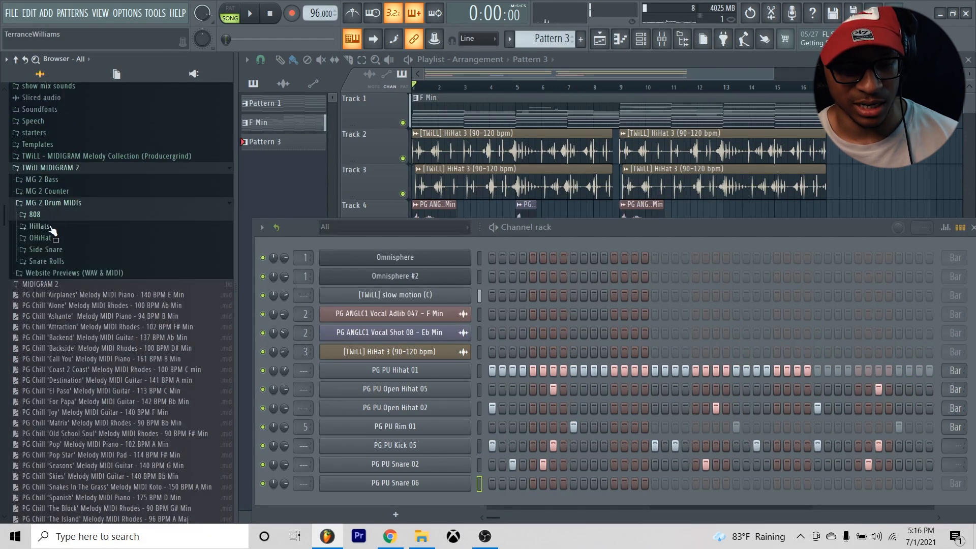
pyautogui.click(55, 261)
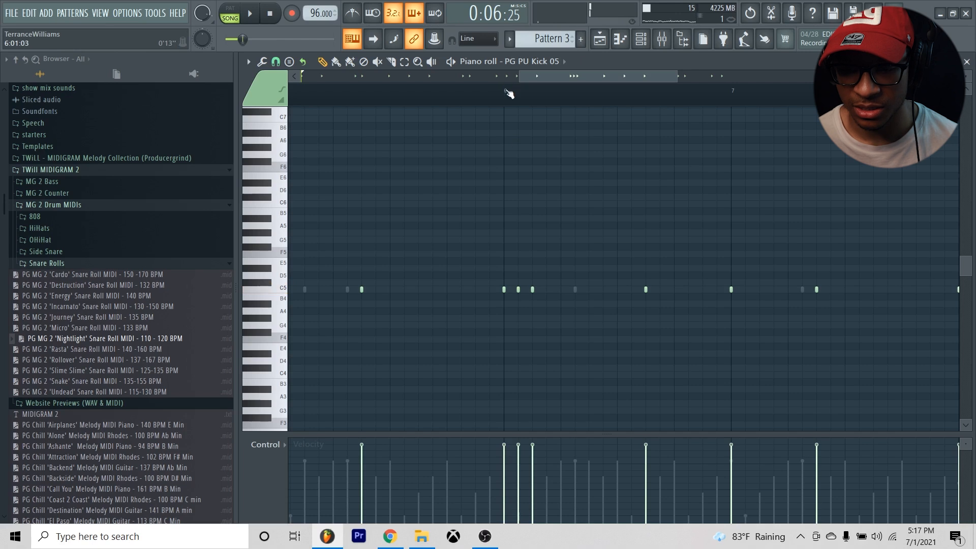
# - Play the PG PU Kick 05 piano roll from bar 6 to check the kick placement
pyautogui.click(509, 93)
pyautogui.press('space')
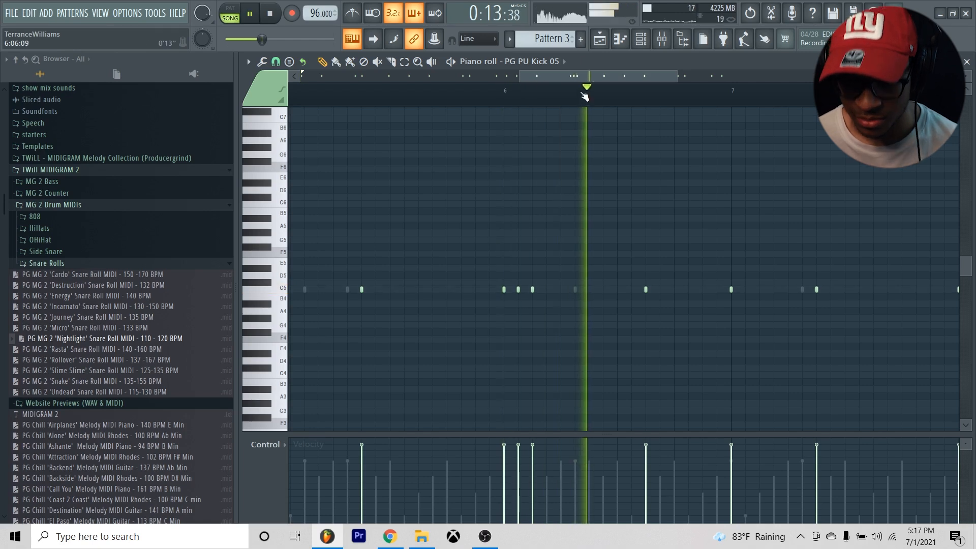
pyautogui.scroll(-4, 584, 89)
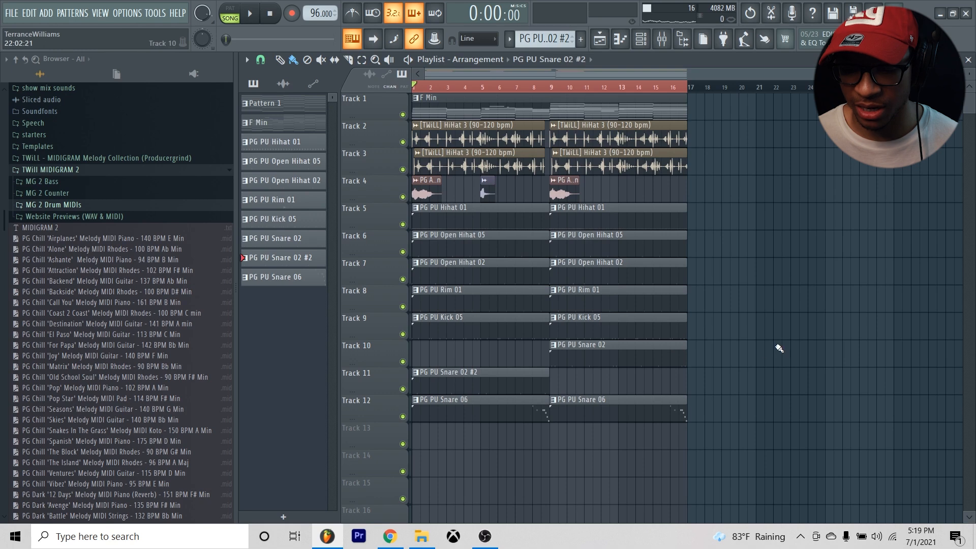
# - With the HiHat 3 loops and vocal clips muted, bounce the master to audio on Track 13 and mute the source drum patterns
pyautogui.moveTo(710, 219); pyautogui.dragTo(422, 435)
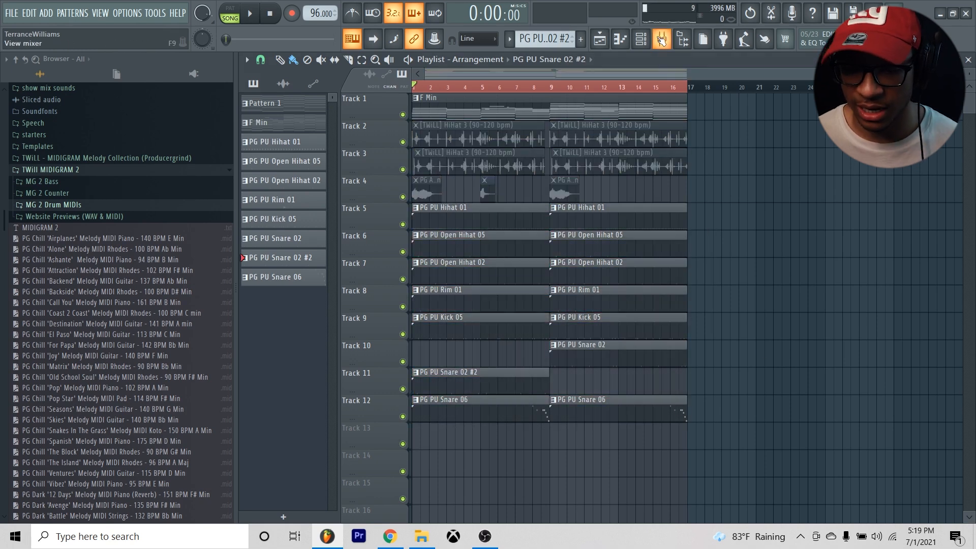
pyautogui.click(661, 39)
pyautogui.click(263, 309)
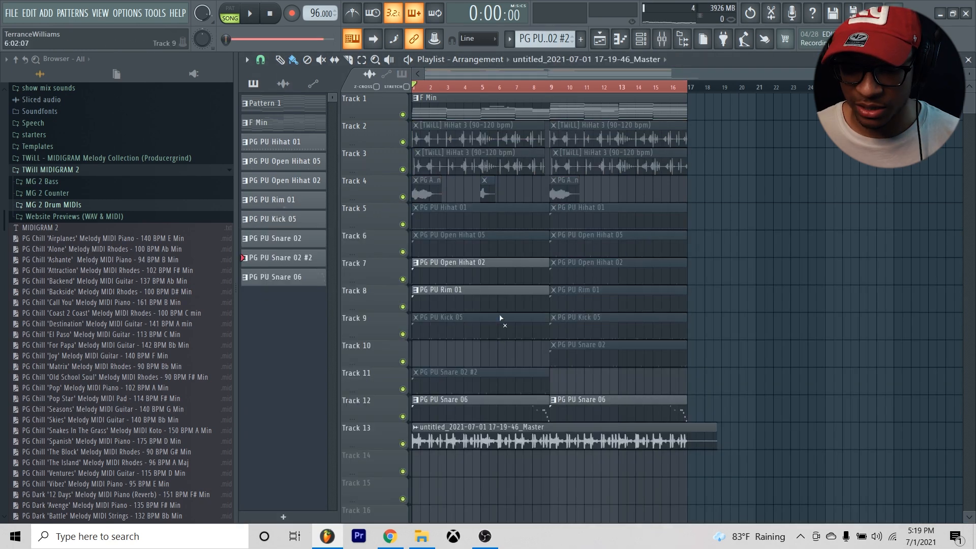
pyautogui.moveTo(529, 406); pyautogui.dragTo(596, 422)
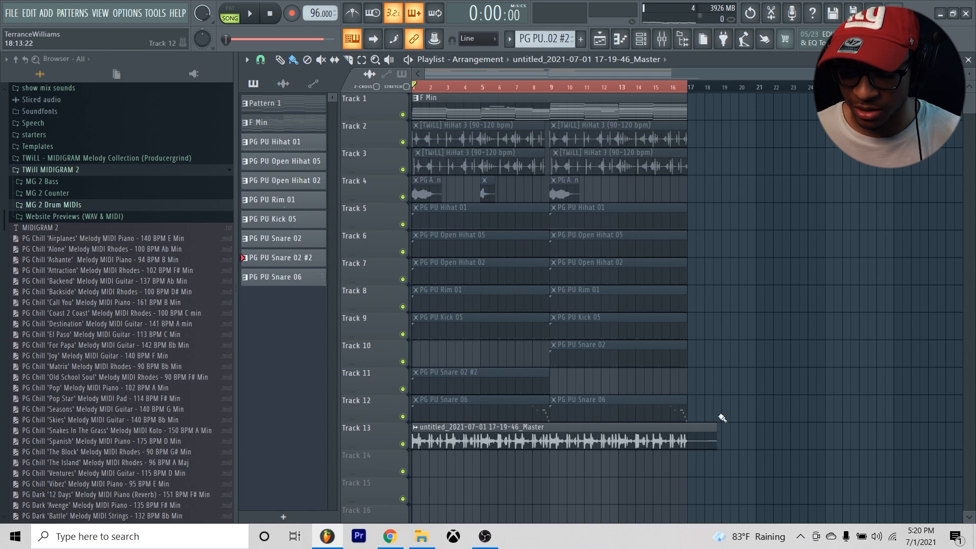
# - Add Fruity Stereo Shaper to the first slot of mixer Insert 6 and raise its left channel volume in the mixer matrix
pyautogui.click(853, 245)
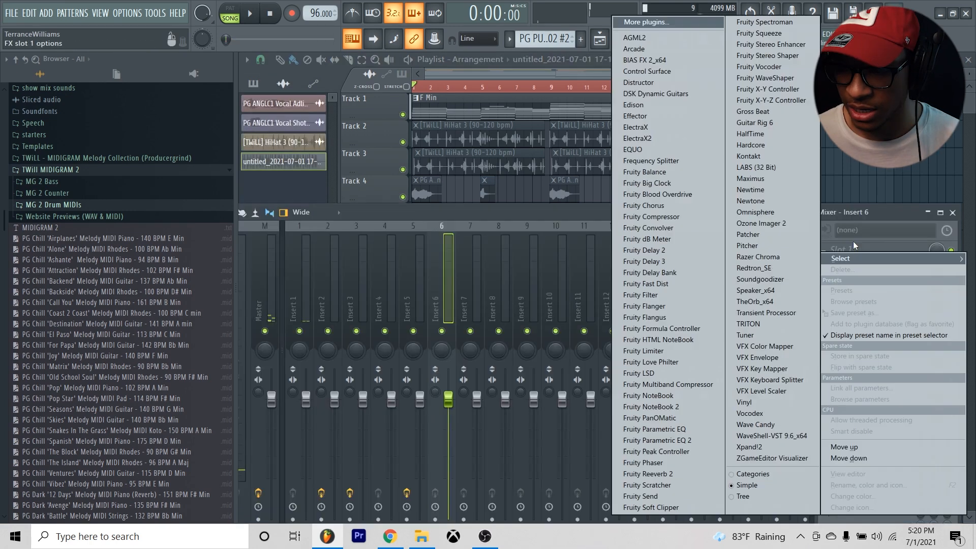
pyautogui.click(778, 56)
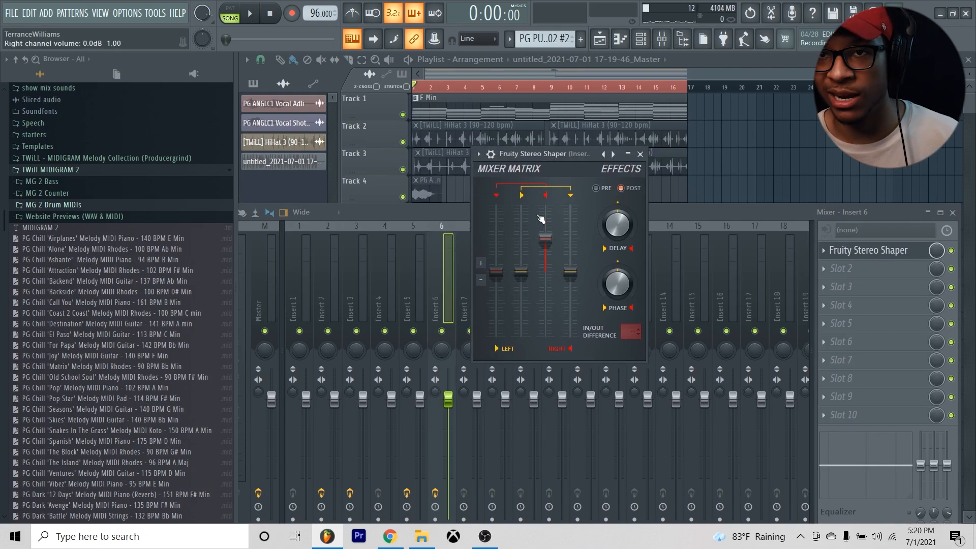
pyautogui.press('space')
pyautogui.press('space')
pyautogui.moveTo(541, 218); pyautogui.dragTo(522, 238)
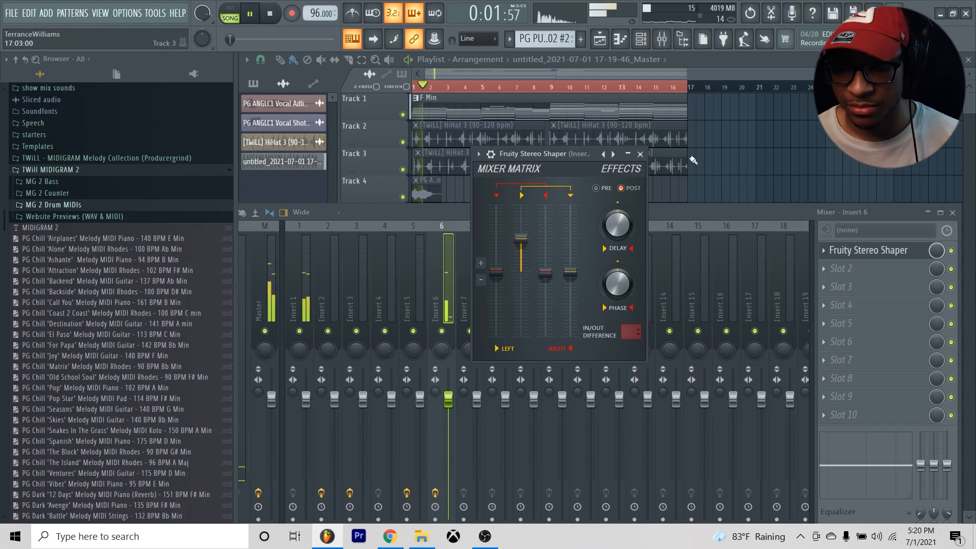
pyautogui.click(640, 154)
pyautogui.press('F9')
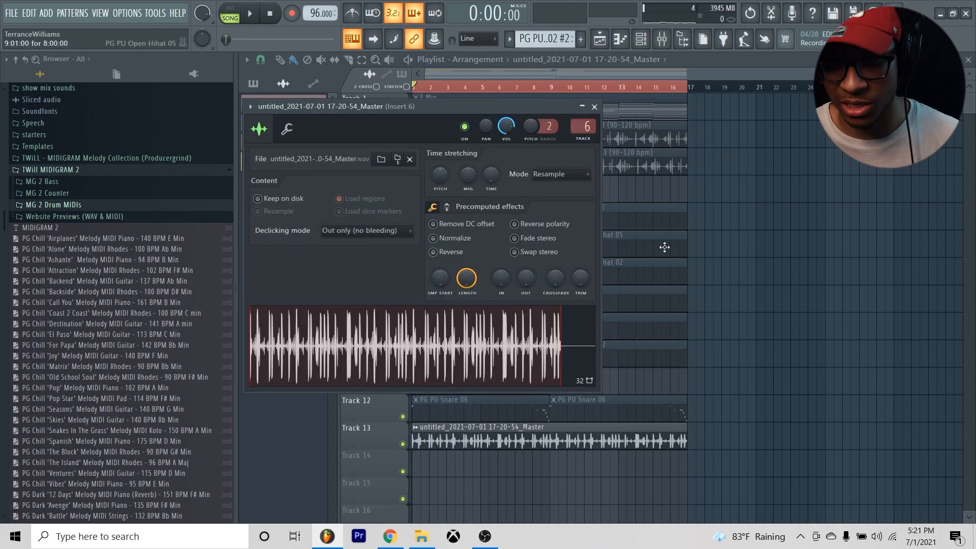
# - Set the bounced master sample's time-stretching mode to Stretch and lower its channel volume to about 33%
pyautogui.moveTo(529, 107); pyautogui.dragTo(855, 106)
pyautogui.press('space')
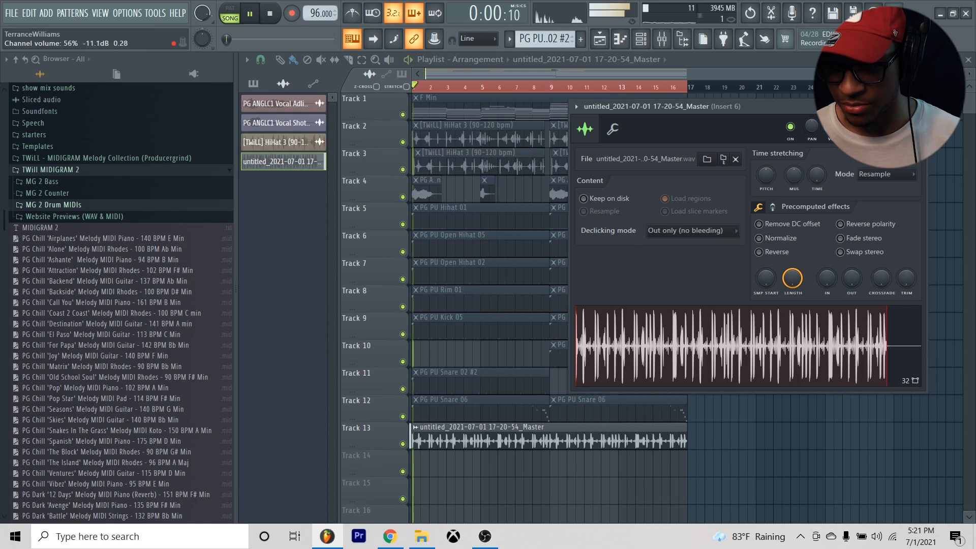
pyautogui.click(890, 174)
pyautogui.click(881, 210)
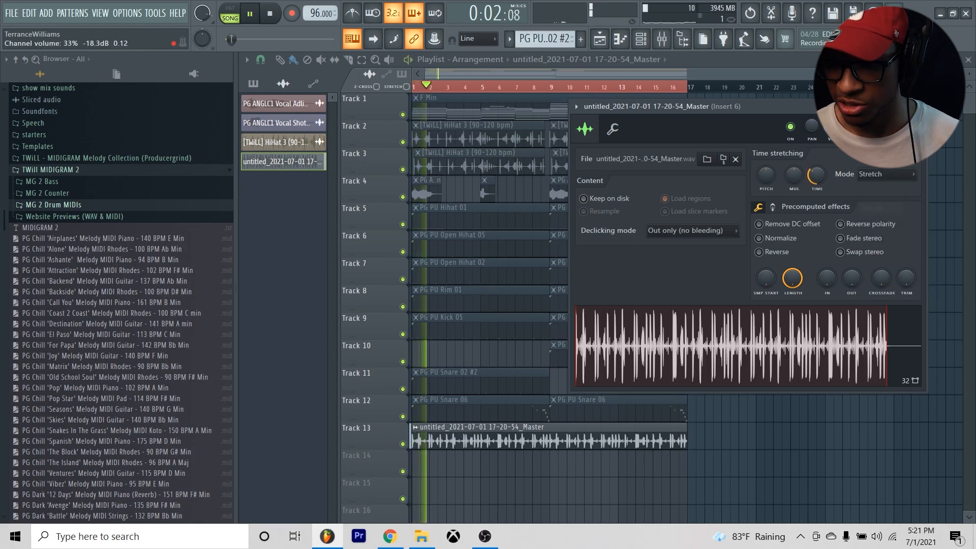
pyautogui.press('space')
pyautogui.click(919, 106)
# - Inspect the effects on mixer Insert 3 and open the options of Fruity Reeverb 2
pyautogui.click(662, 38)
pyautogui.click(359, 240)
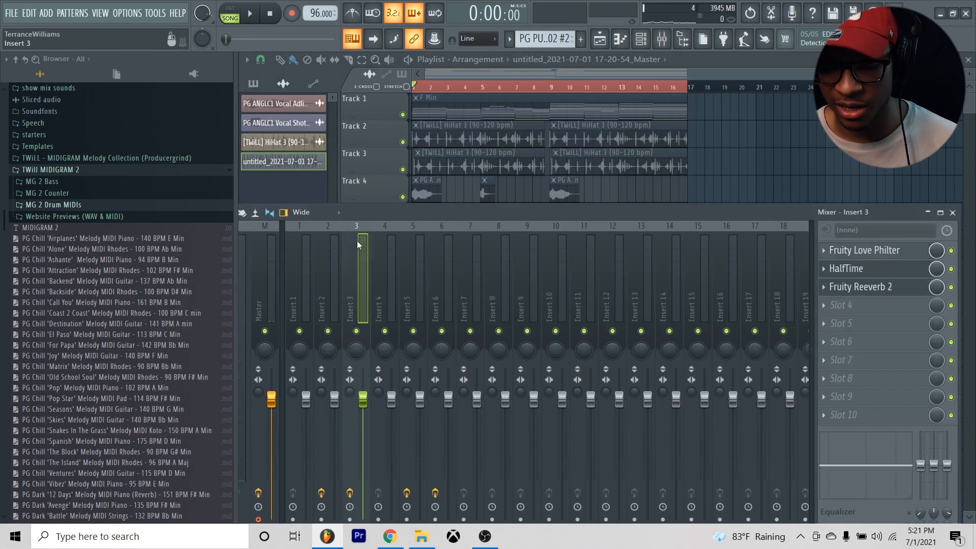
pyautogui.click(826, 288)
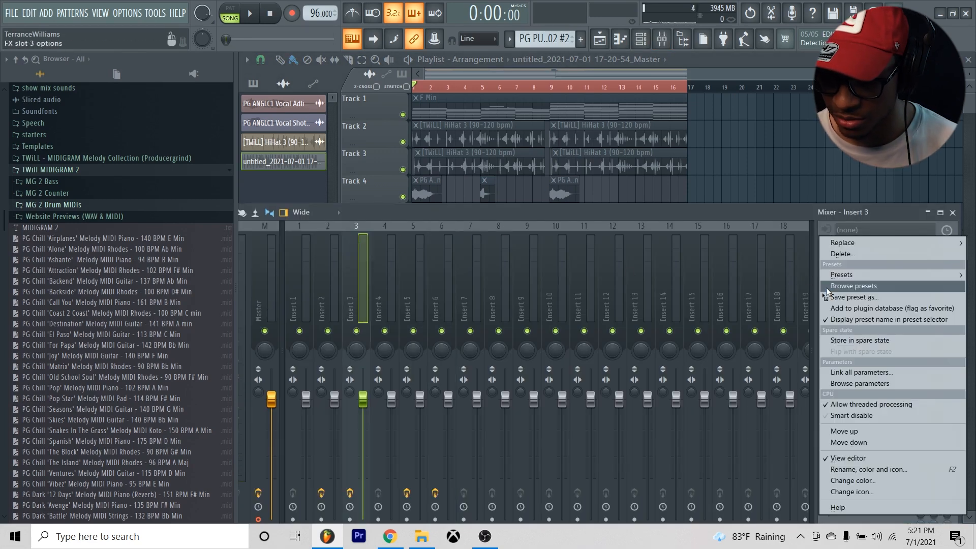
pyautogui.click(854, 289)
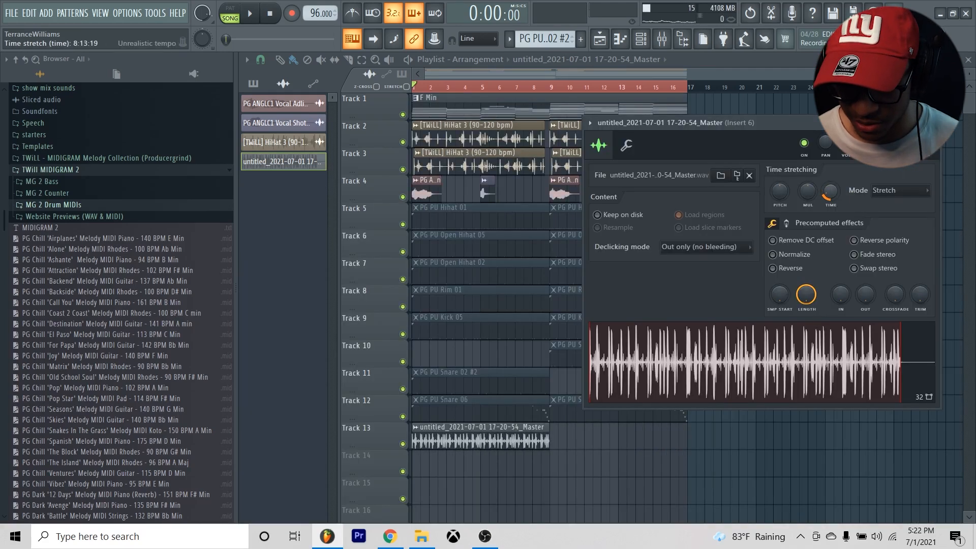
# - Audition the bounced audio clip on Track 13 in the mix and lower its channel volume
pyautogui.press('space')
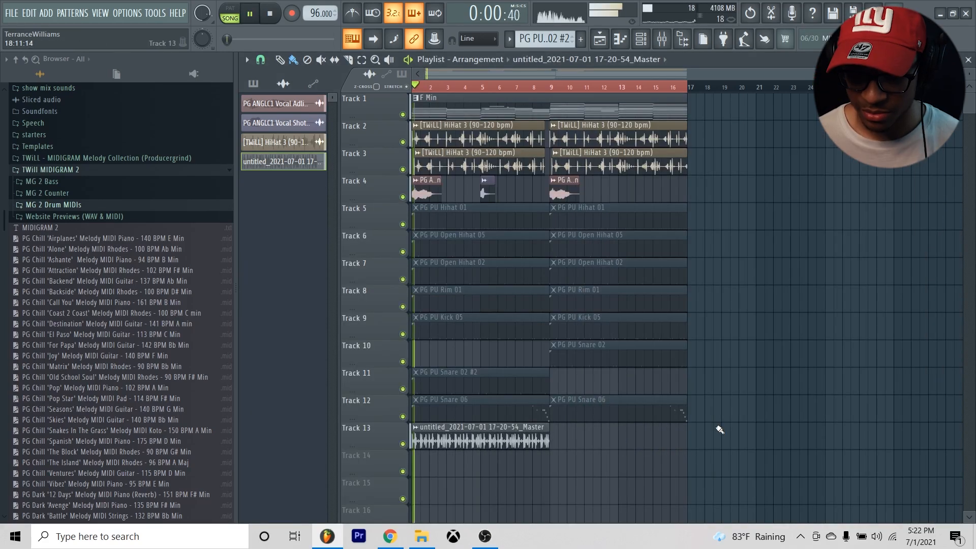
pyautogui.doubleClick(529, 428)
pyautogui.moveTo(847, 143); pyautogui.dragTo(847, 188)
pyautogui.press('space')
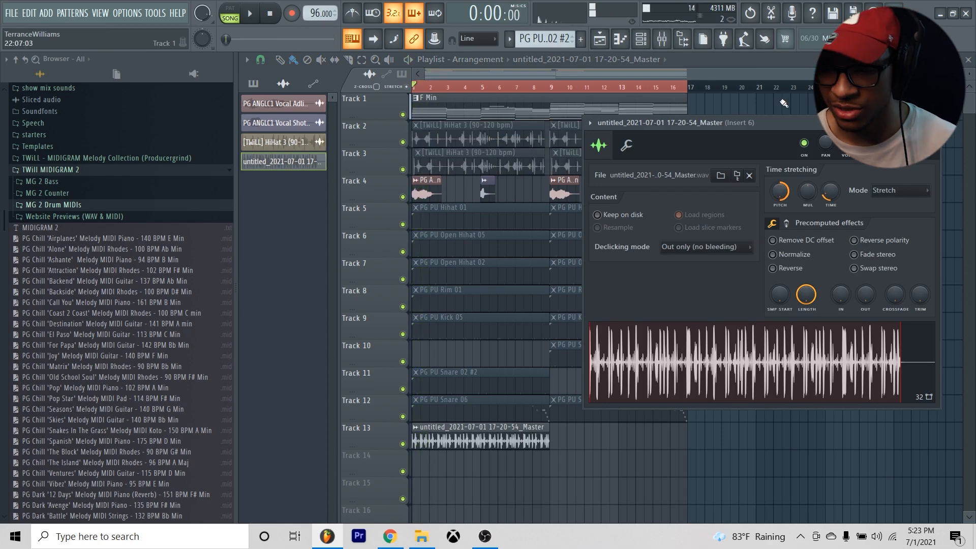
pyautogui.press('Escape')
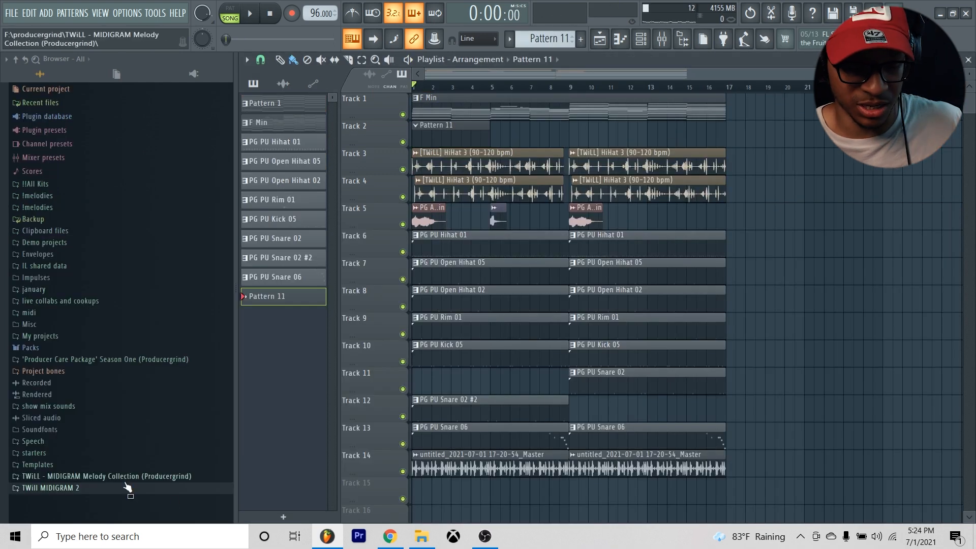
# - Open the MG 2 Counter folder inside TWill MIDIGRAM 2 in the browser
pyautogui.click(126, 490)
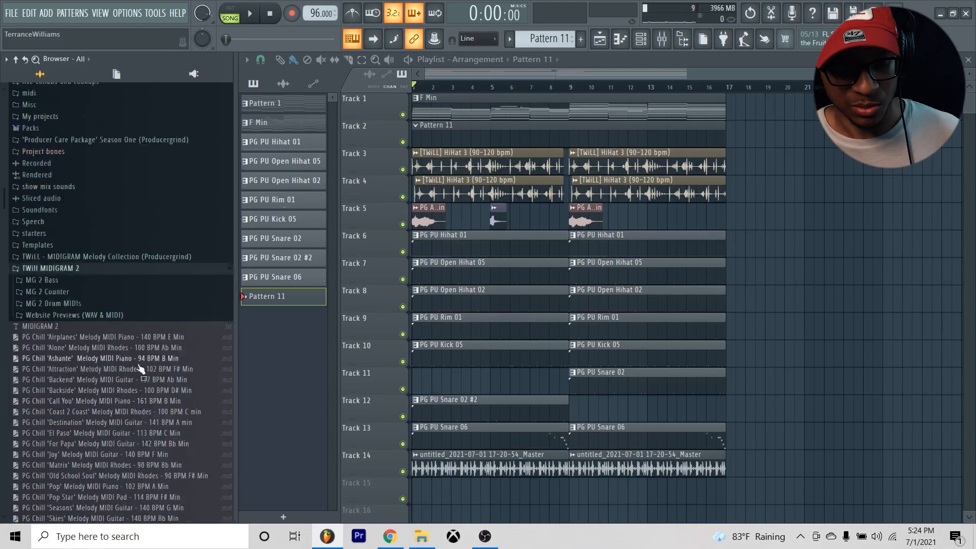
pyautogui.scroll(-3, 72, 265)
pyautogui.click(77, 255)
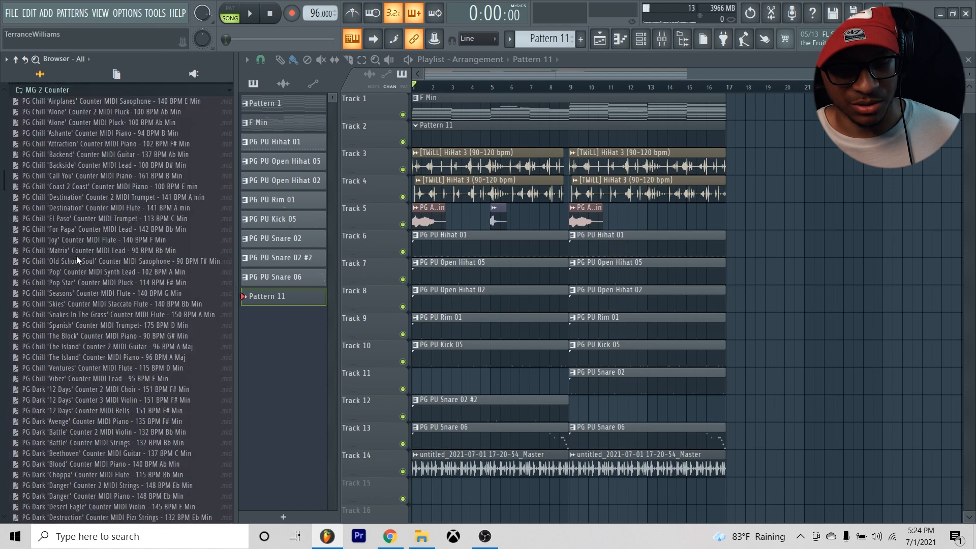
# - Open the F Min pattern on Track 1 and check its chord notes in the piano roll
pyautogui.press('F6')
pyautogui.doubleClick(696, 112)
pyautogui.press('F7')
pyautogui.press('F6')
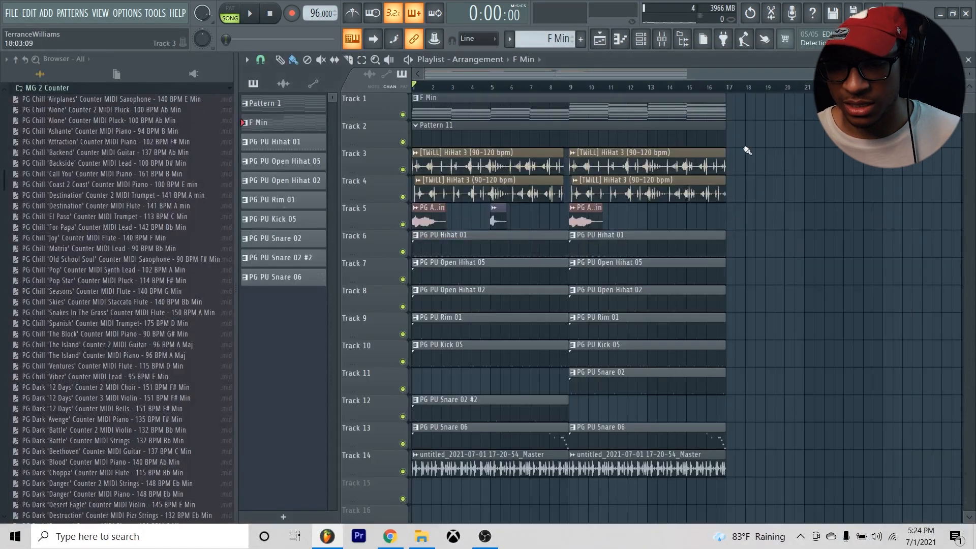
pyautogui.press('F6')
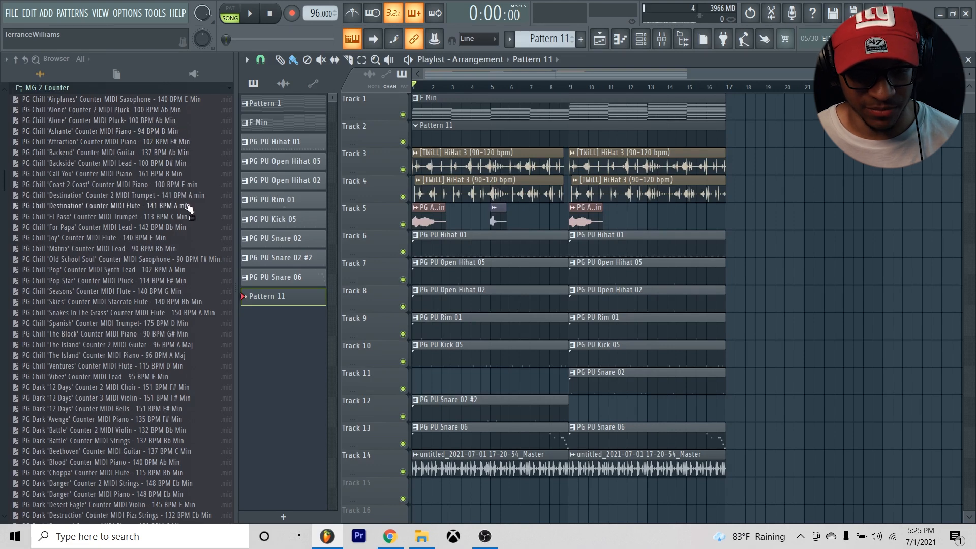
# - Try the PG Sad 'Debts' Counter MIDI Piano (90 BPM F Min) on Omnisphere #2 in Pattern 11 during playback
pyautogui.press('F6')
pyautogui.scroll(-10, 102, 274)
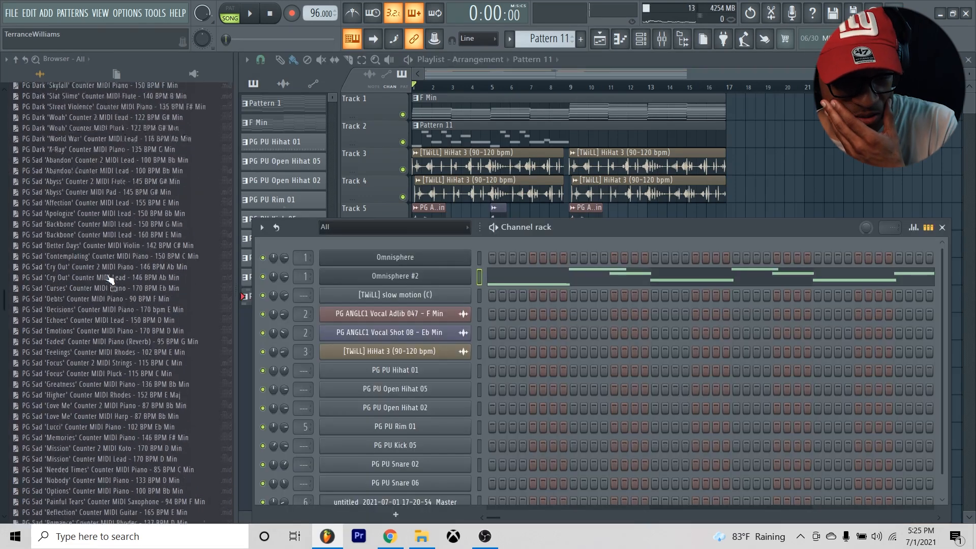
pyautogui.press('space')
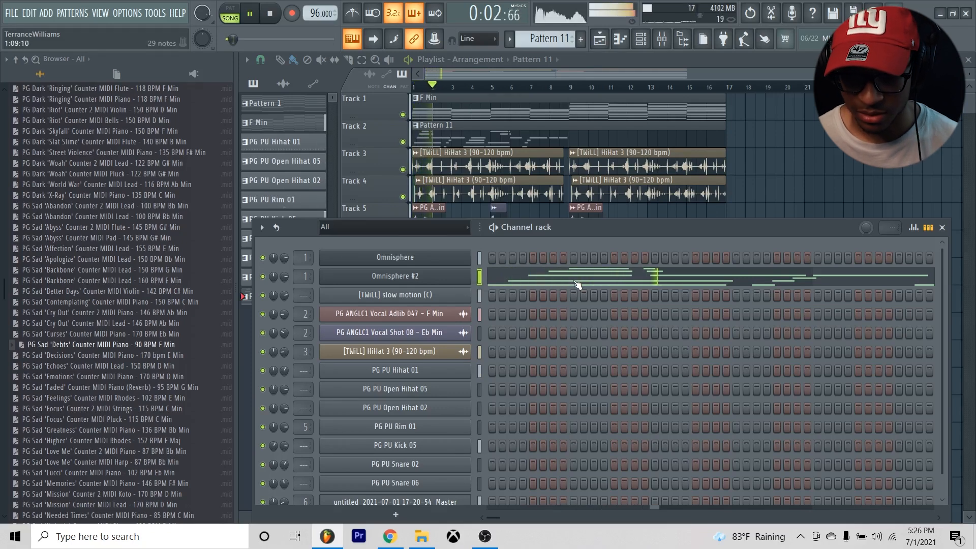
pyautogui.click(575, 279)
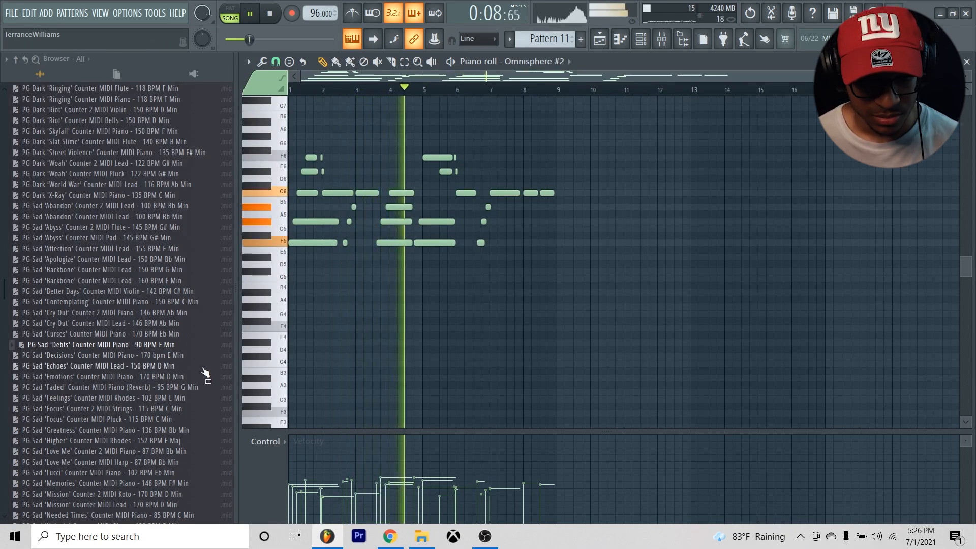
# - Load the PG Sad 'Apologize' Counter MIDI Lead (150 BPM Bb Min) into Omnisphere #2 and select its notes in bars 7 and 8
pyautogui.scroll(-2, 201, 370)
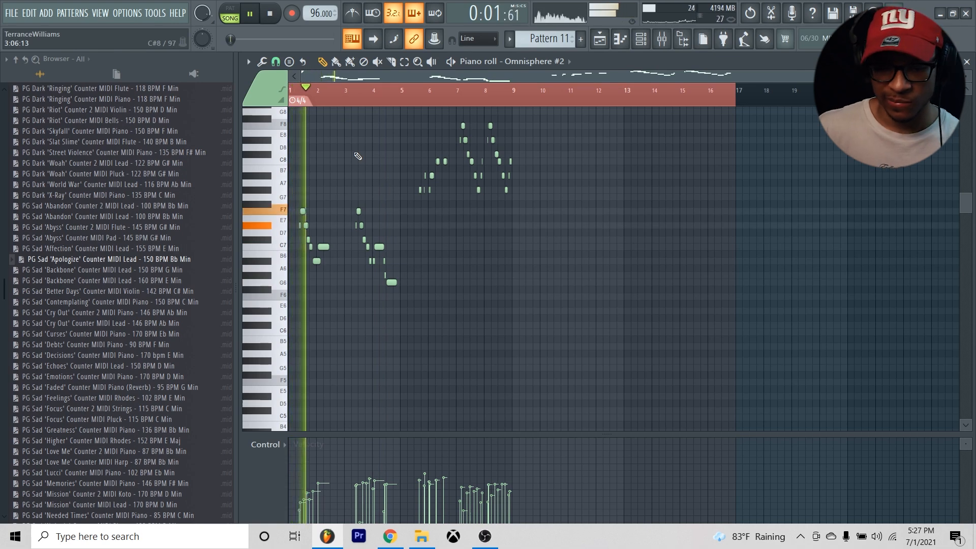
pyautogui.scroll(5, 326, 99)
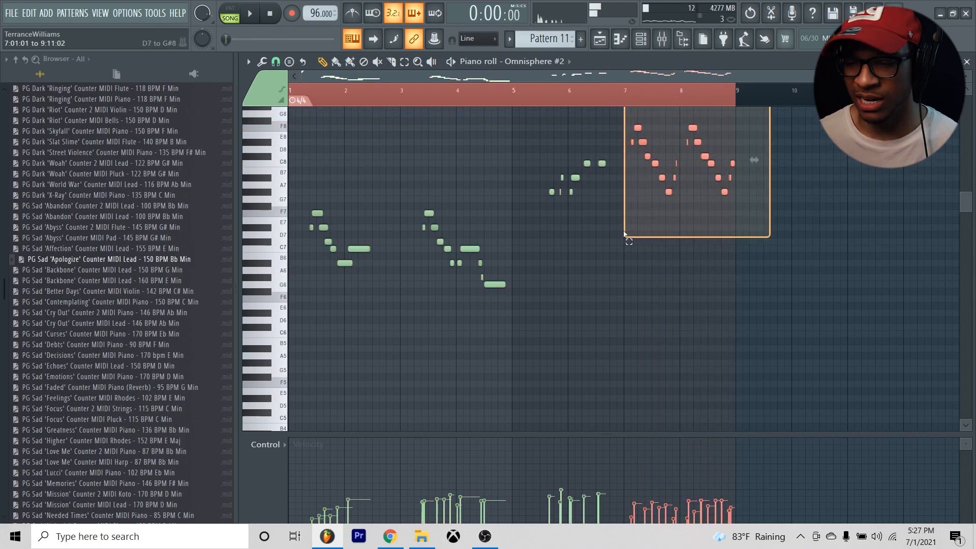
pyautogui.moveTo(629, 240); pyautogui.dragTo(752, 251)
pyautogui.press('Escape')
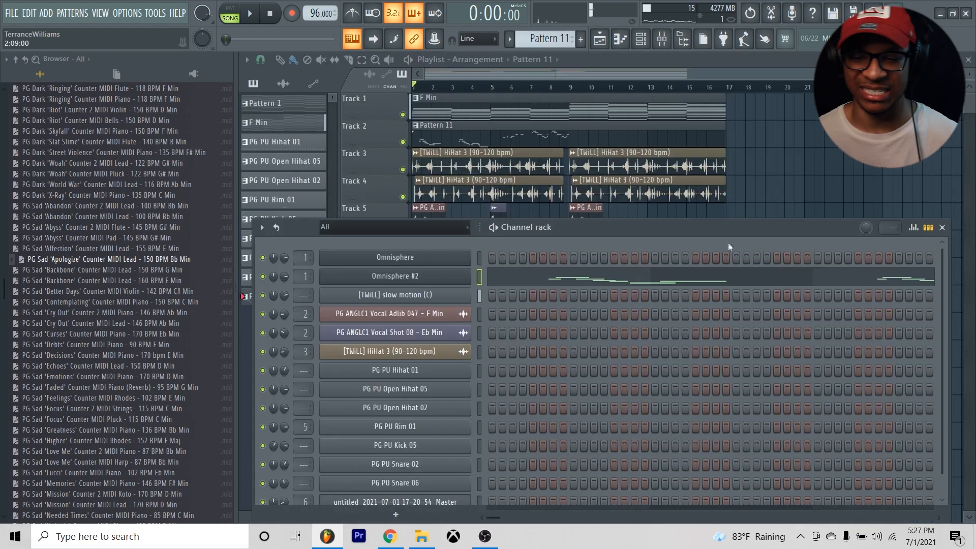
pyautogui.press('Escape')
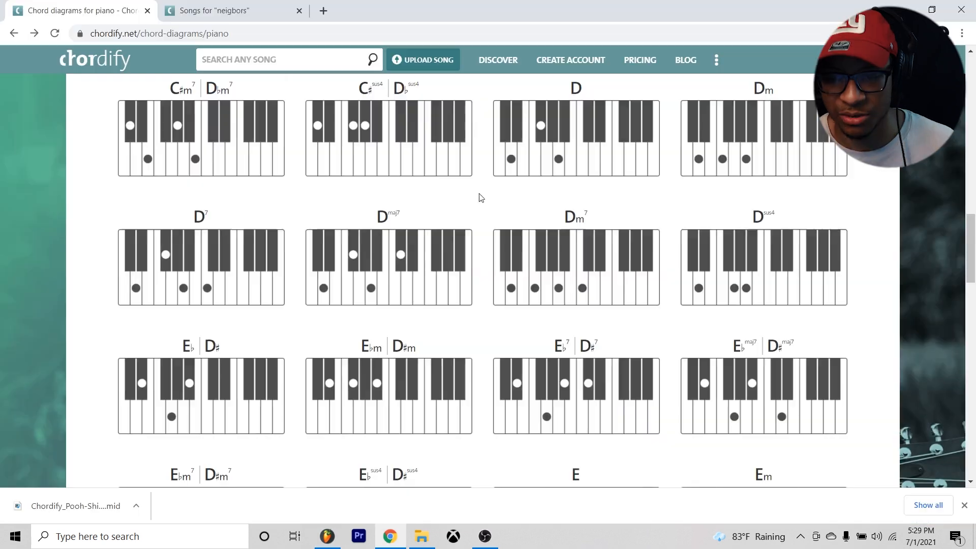
# - Browse the piano chord diagrams on Chordify in the web browser
pyautogui.scroll(-20, 481, 197)
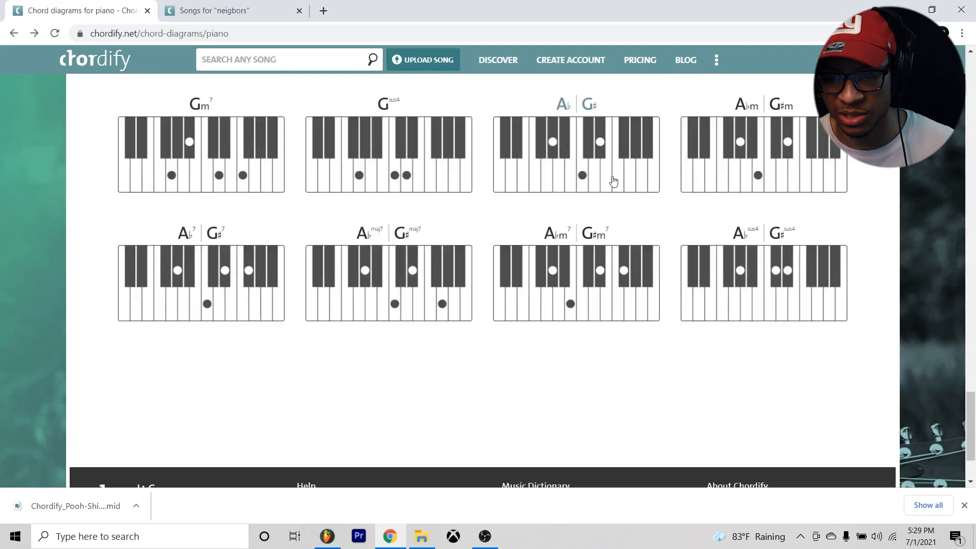
pyautogui.scroll(20, 576, 195)
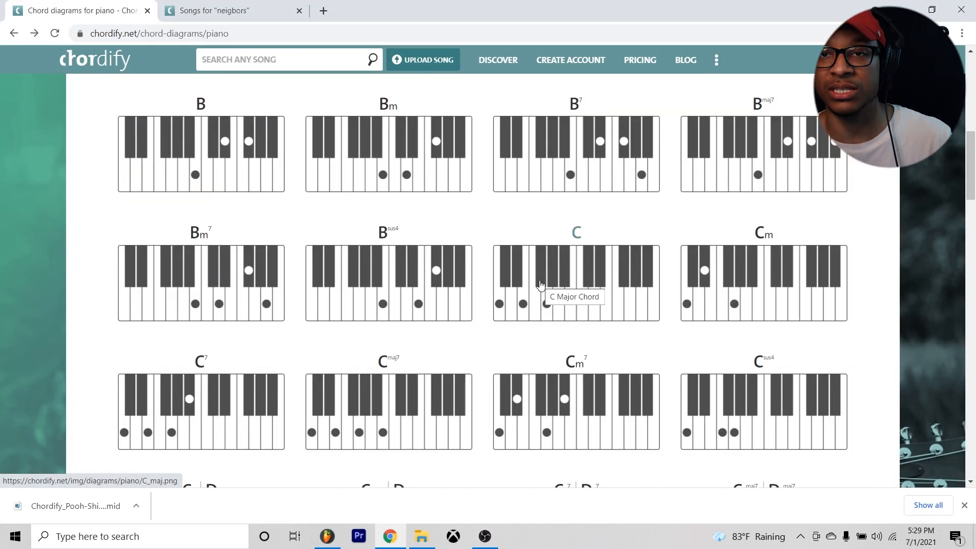
pyautogui.scroll(8, 503, 181)
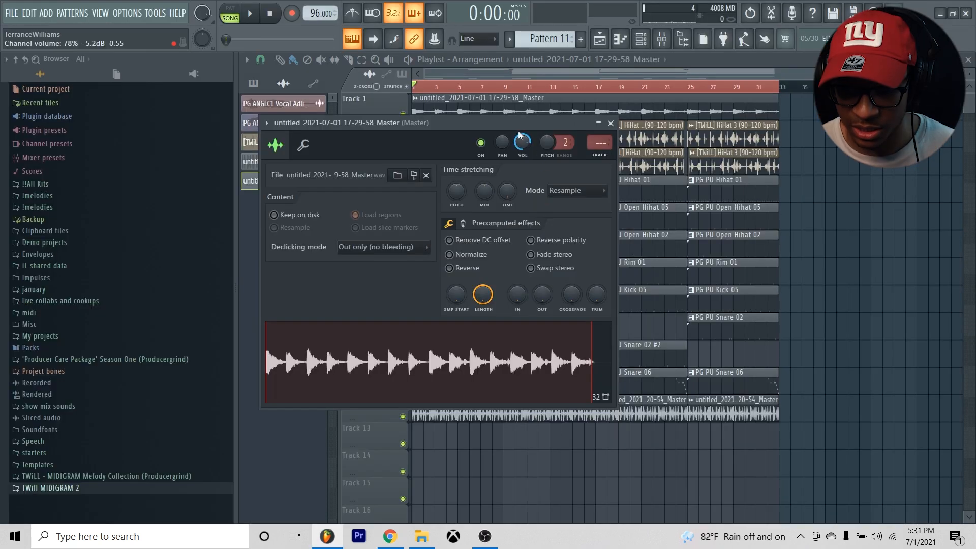
# - Set the time-stretching mode of the bounced melody sample on Track 1 to Stretch
pyautogui.click(566, 198)
pyautogui.click(548, 224)
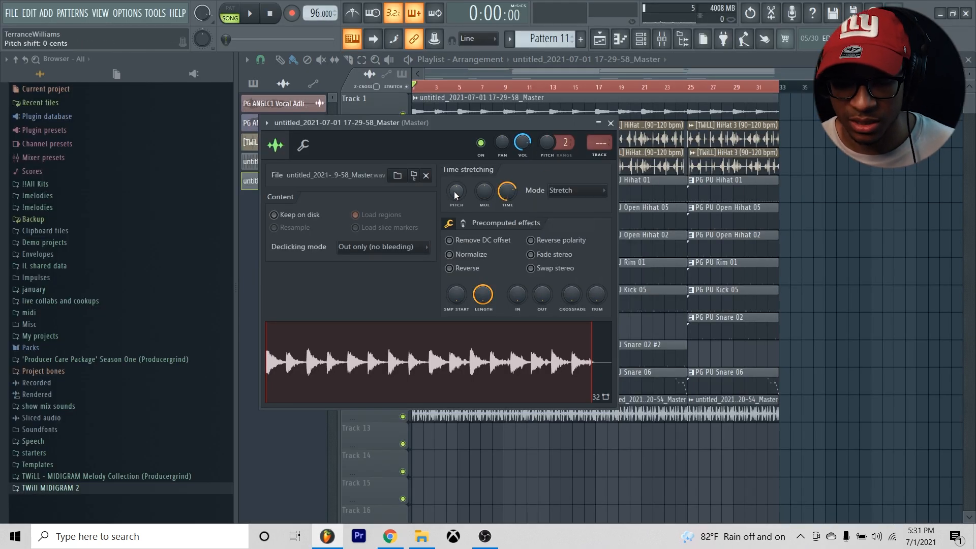
pyautogui.click(610, 123)
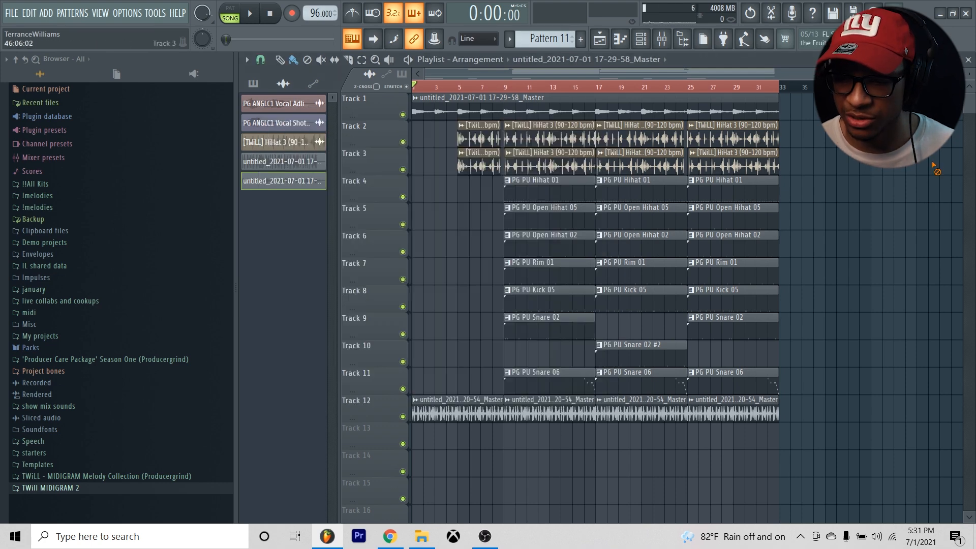
# - Load the [TWiLL] suba-uba-bubba (C) sub one-shot into Pattern 12 and check its bass notes against the F Min chords
pyautogui.press('space')
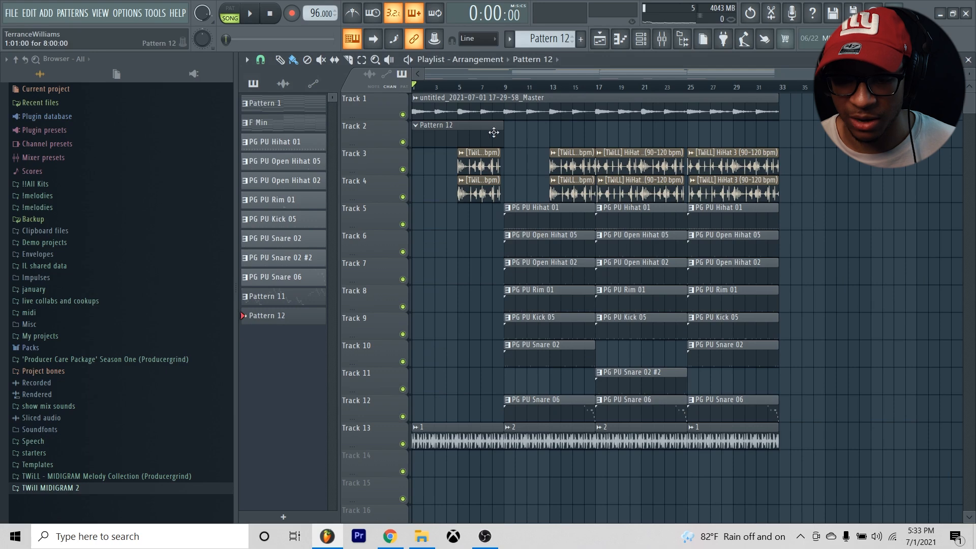
pyautogui.press('F6')
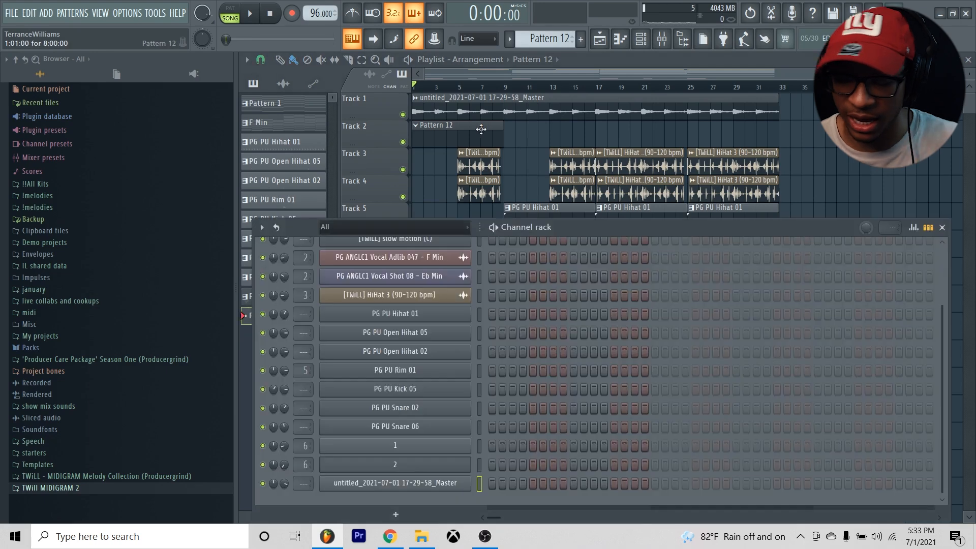
pyautogui.click(43, 184)
pyautogui.click(56, 195)
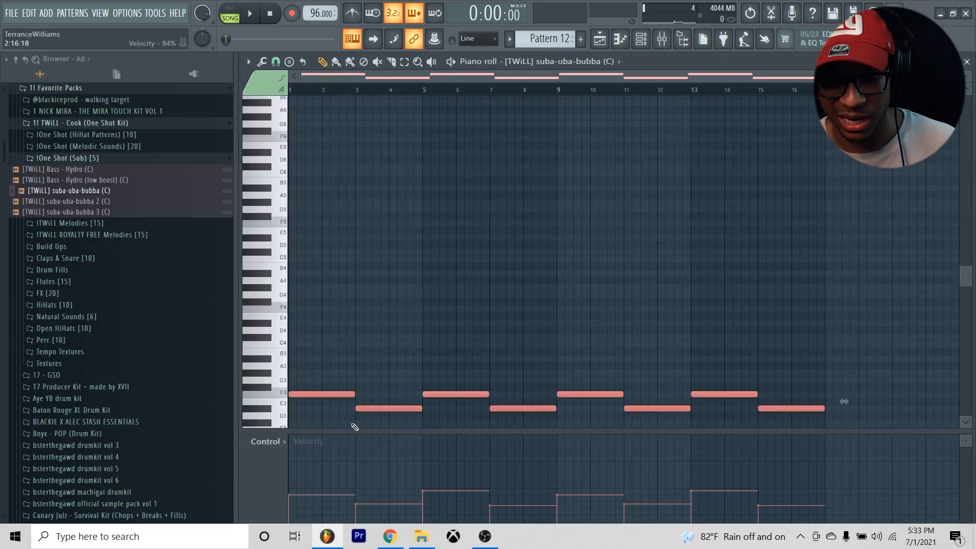
pyautogui.scroll(-5, 427, 283)
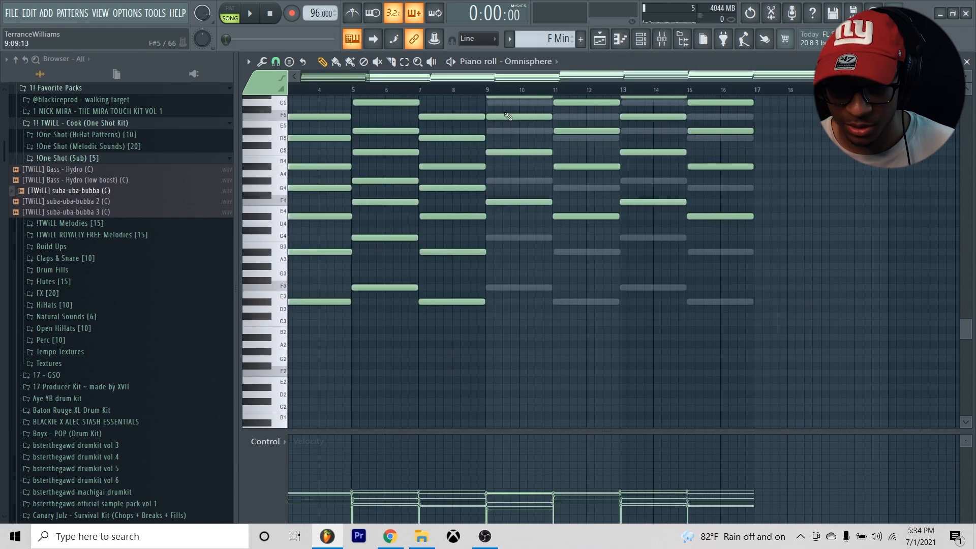
pyautogui.doubleClick(528, 288)
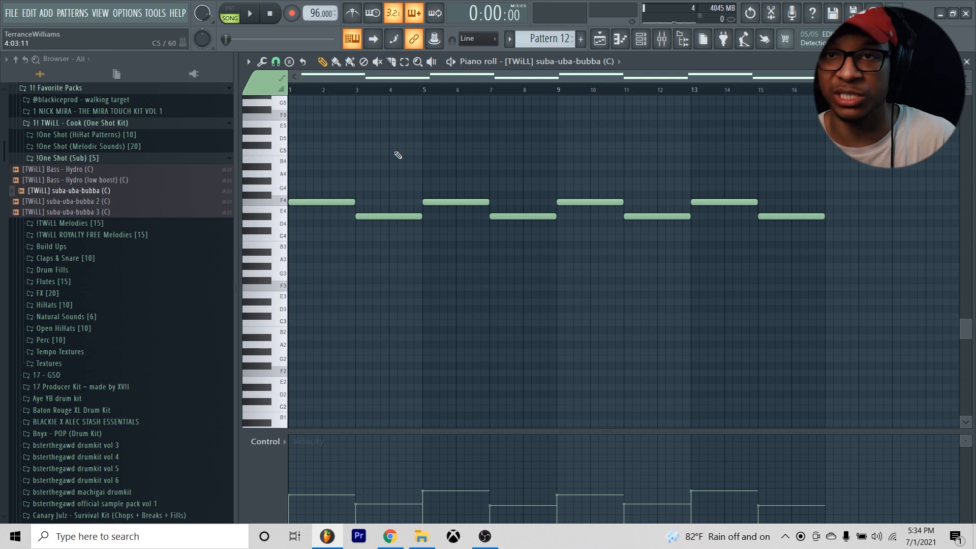
# - Set the piano roll's scale highlighting root note to F# and extend the short G#5 bass note to bar 7
pyautogui.click(248, 62)
pyautogui.moveTo(266, 133)
pyautogui.moveTo(363, 143)
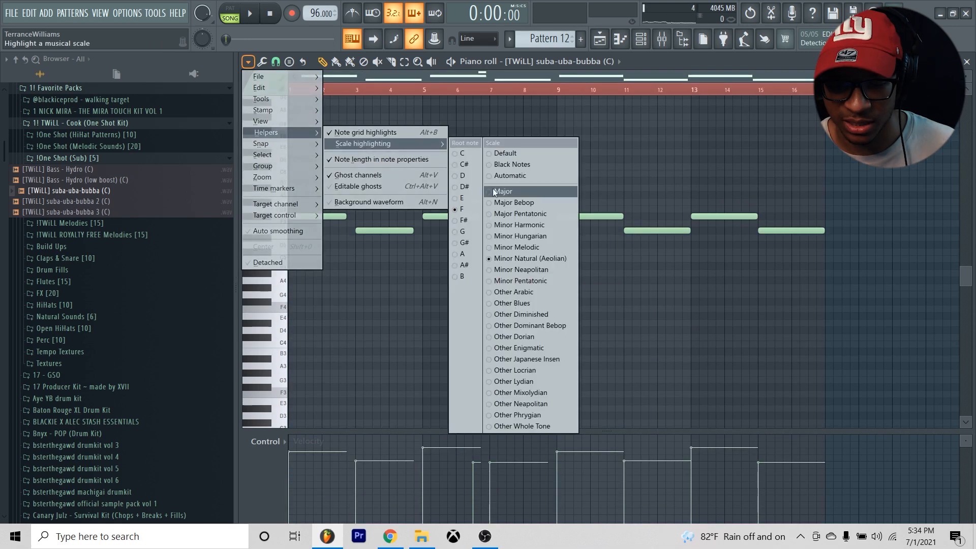
pyautogui.click(467, 223)
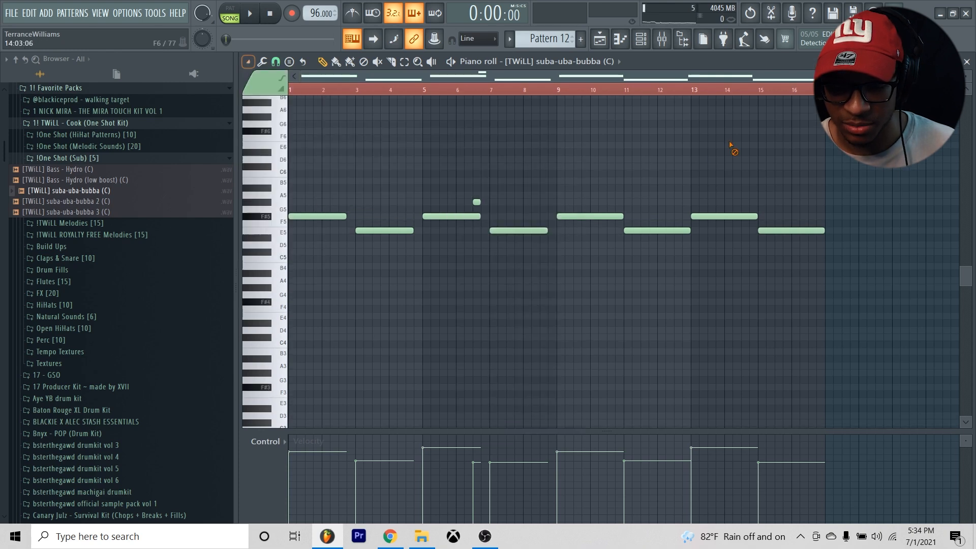
pyautogui.moveTo(477, 212); pyautogui.dragTo(490, 211)
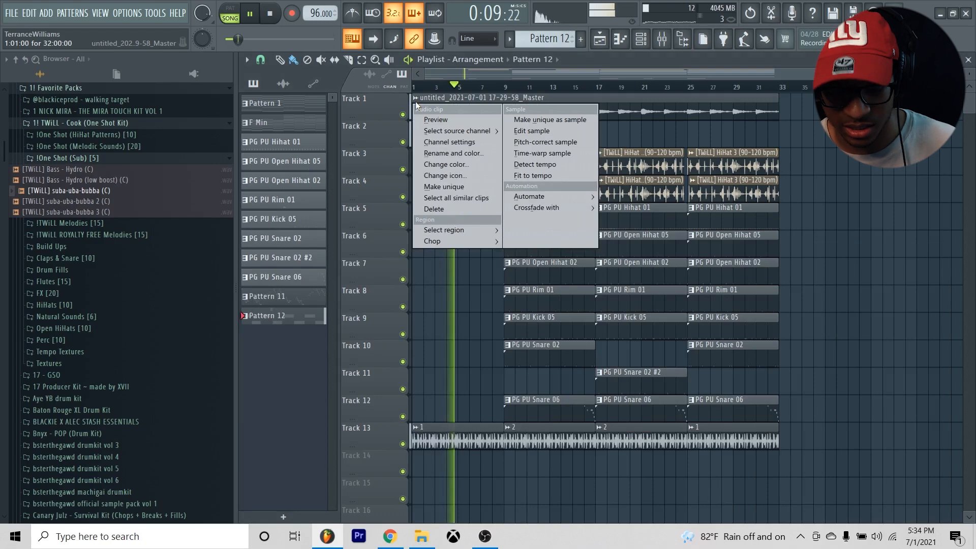
# - Rename the melody audio clip on Track 1 as F#
pyautogui.click(447, 144)
pyautogui.write('F#')
pyautogui.press('Return')
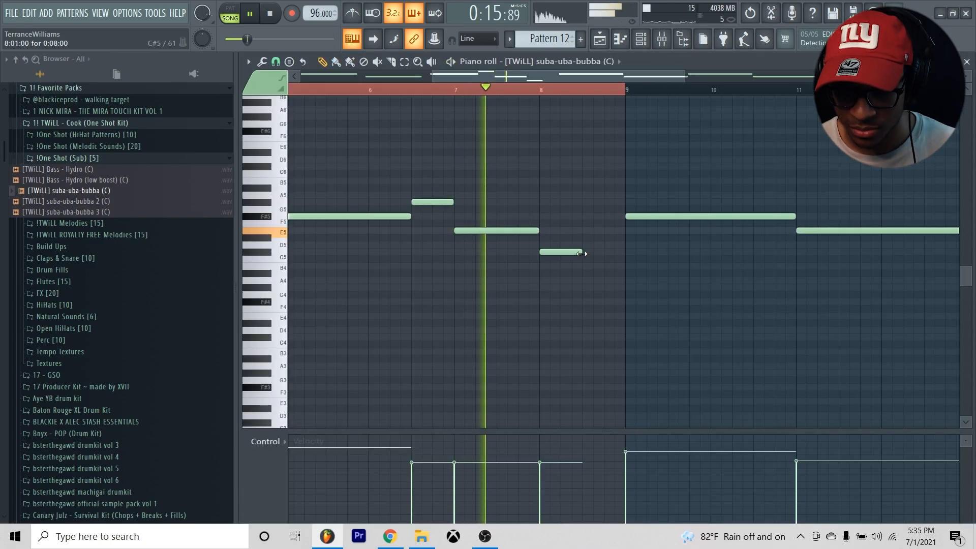
# - Extend the C#5 bass note in bar 8 to the start of bar 9
pyautogui.moveTo(581, 253); pyautogui.dragTo(625, 254)
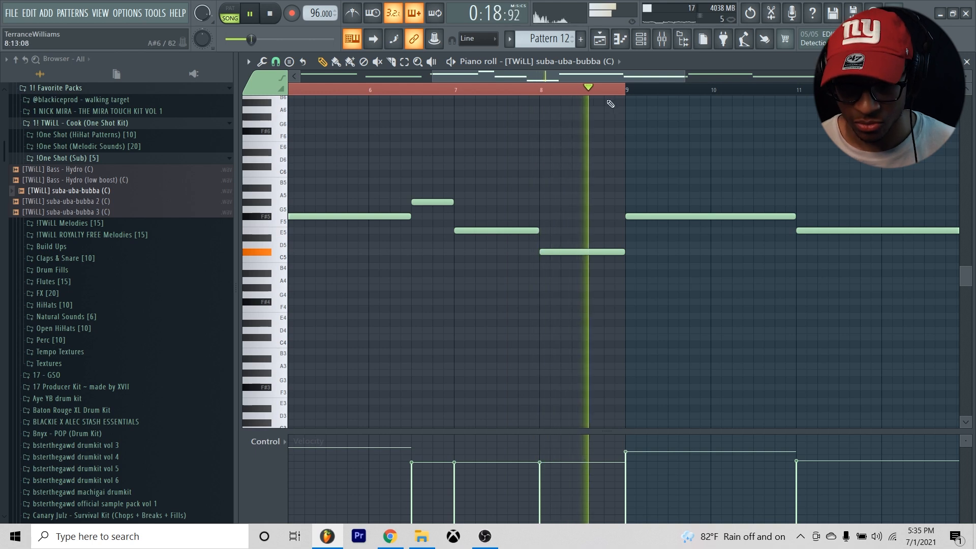
pyautogui.scroll(-3, 610, 109)
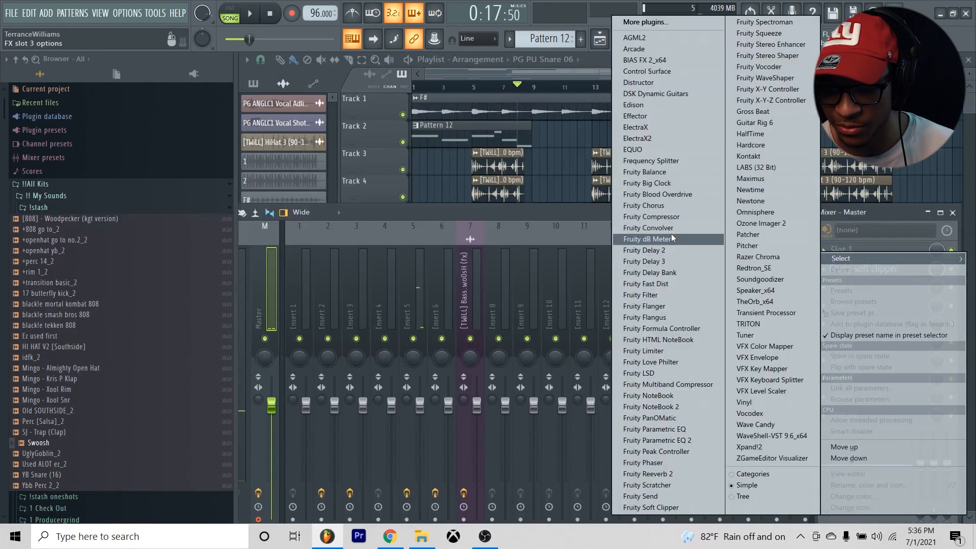
# - Add Fruity Convolver to slot 3 of the Master channel and pull its equalizer curve down near 10 kHz
pyautogui.click(662, 227)
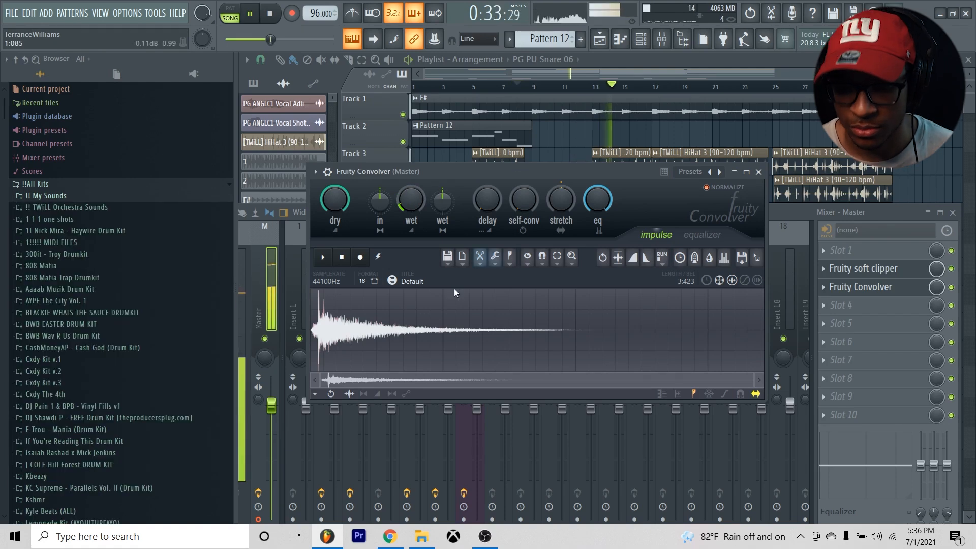
pyautogui.click(702, 243)
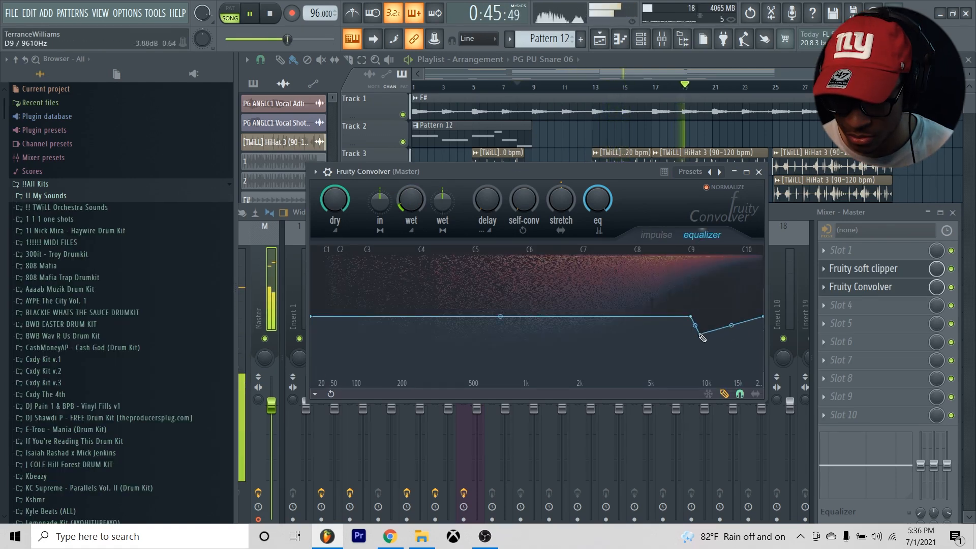
pyautogui.moveTo(700, 342); pyautogui.dragTo(700, 394)
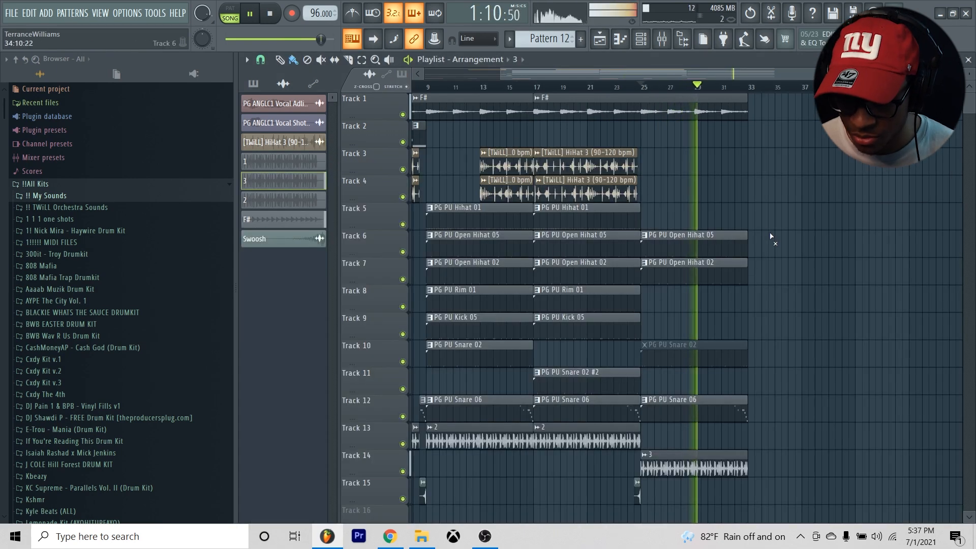
# - Delete the PG PU Open Hihat 02 and PG PU Open Hihat 05 clips from bars 25 to 33 of the arrangement
pyautogui.click(741, 285)
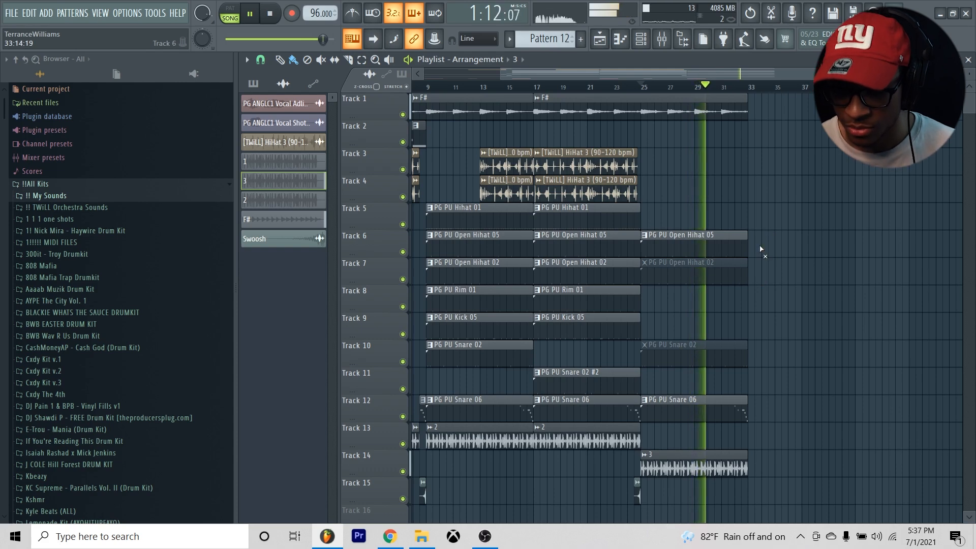
pyautogui.click(727, 250)
pyautogui.rightClick(705, 240)
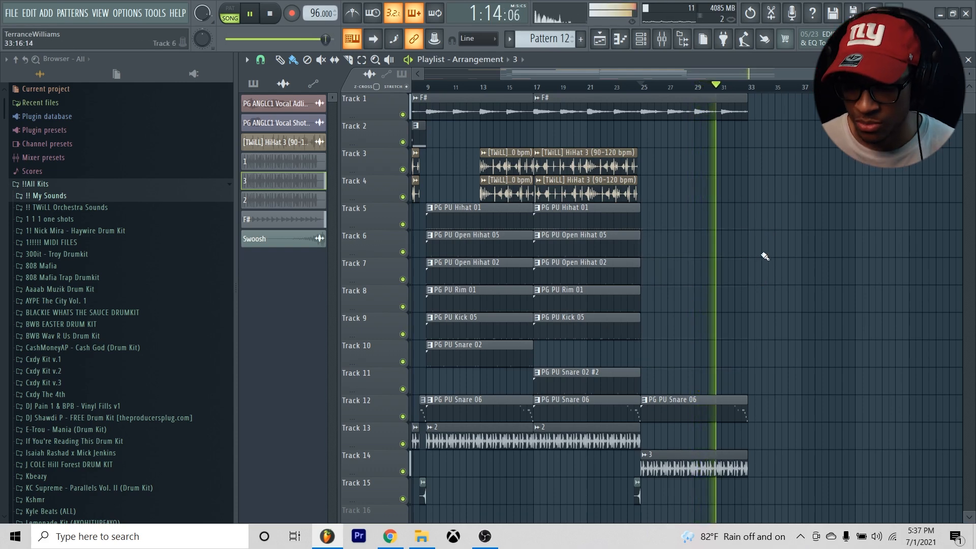
pyautogui.scroll(-2, 745, 91)
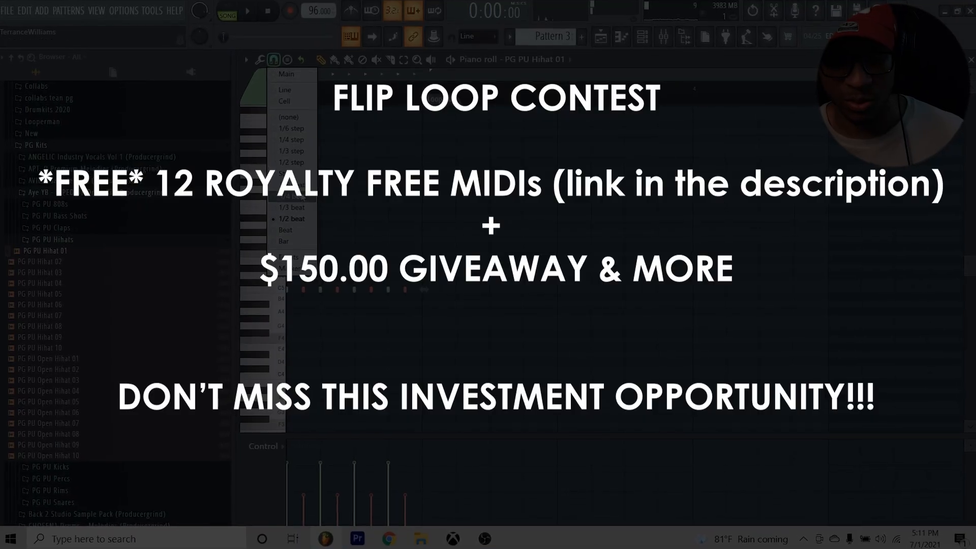
pyautogui.scroll(-4, 761, 293)
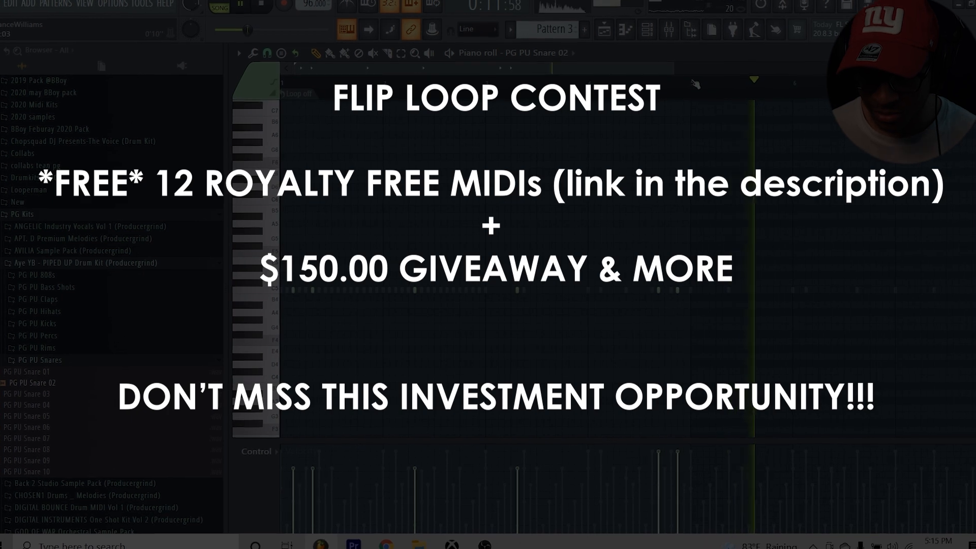
pyautogui.moveTo(686, 90); pyautogui.dragTo(117, 214)
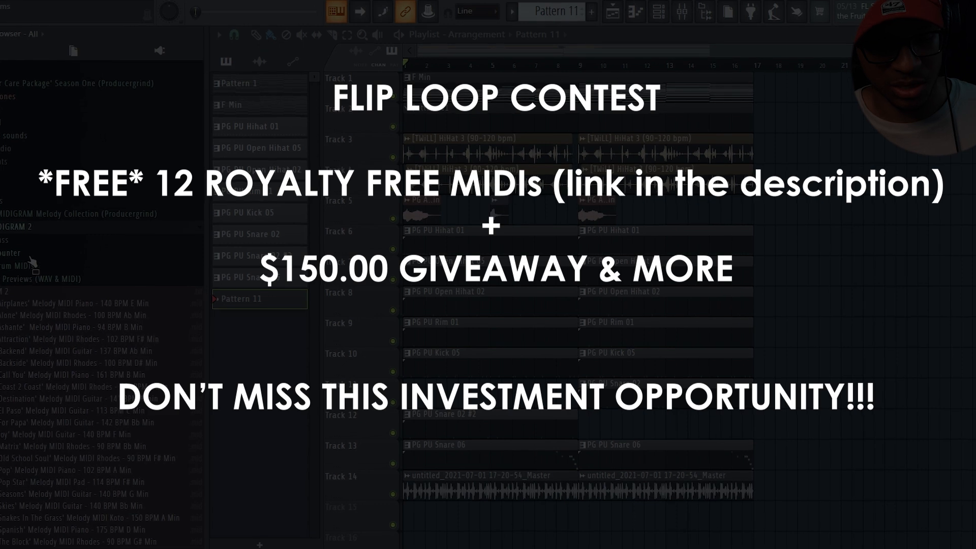
pyautogui.click(30, 258)
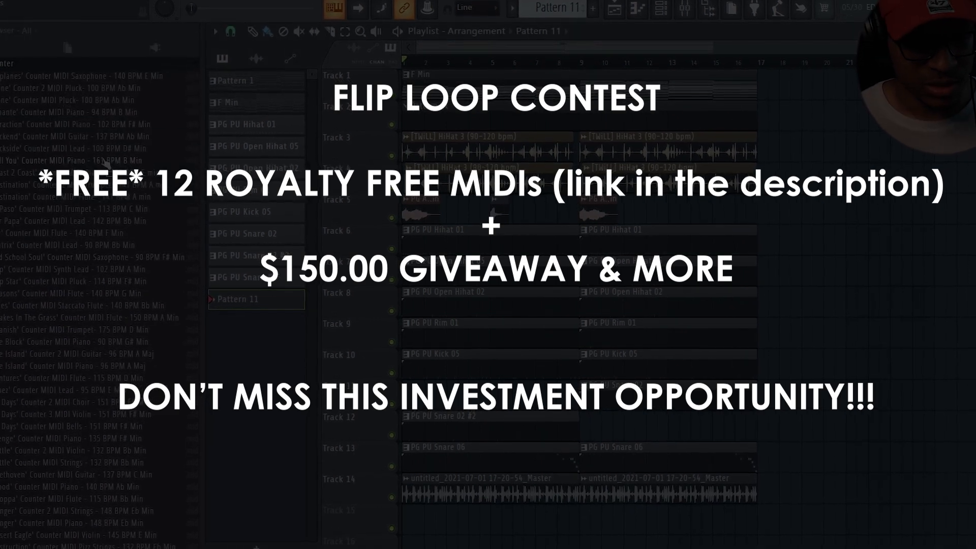